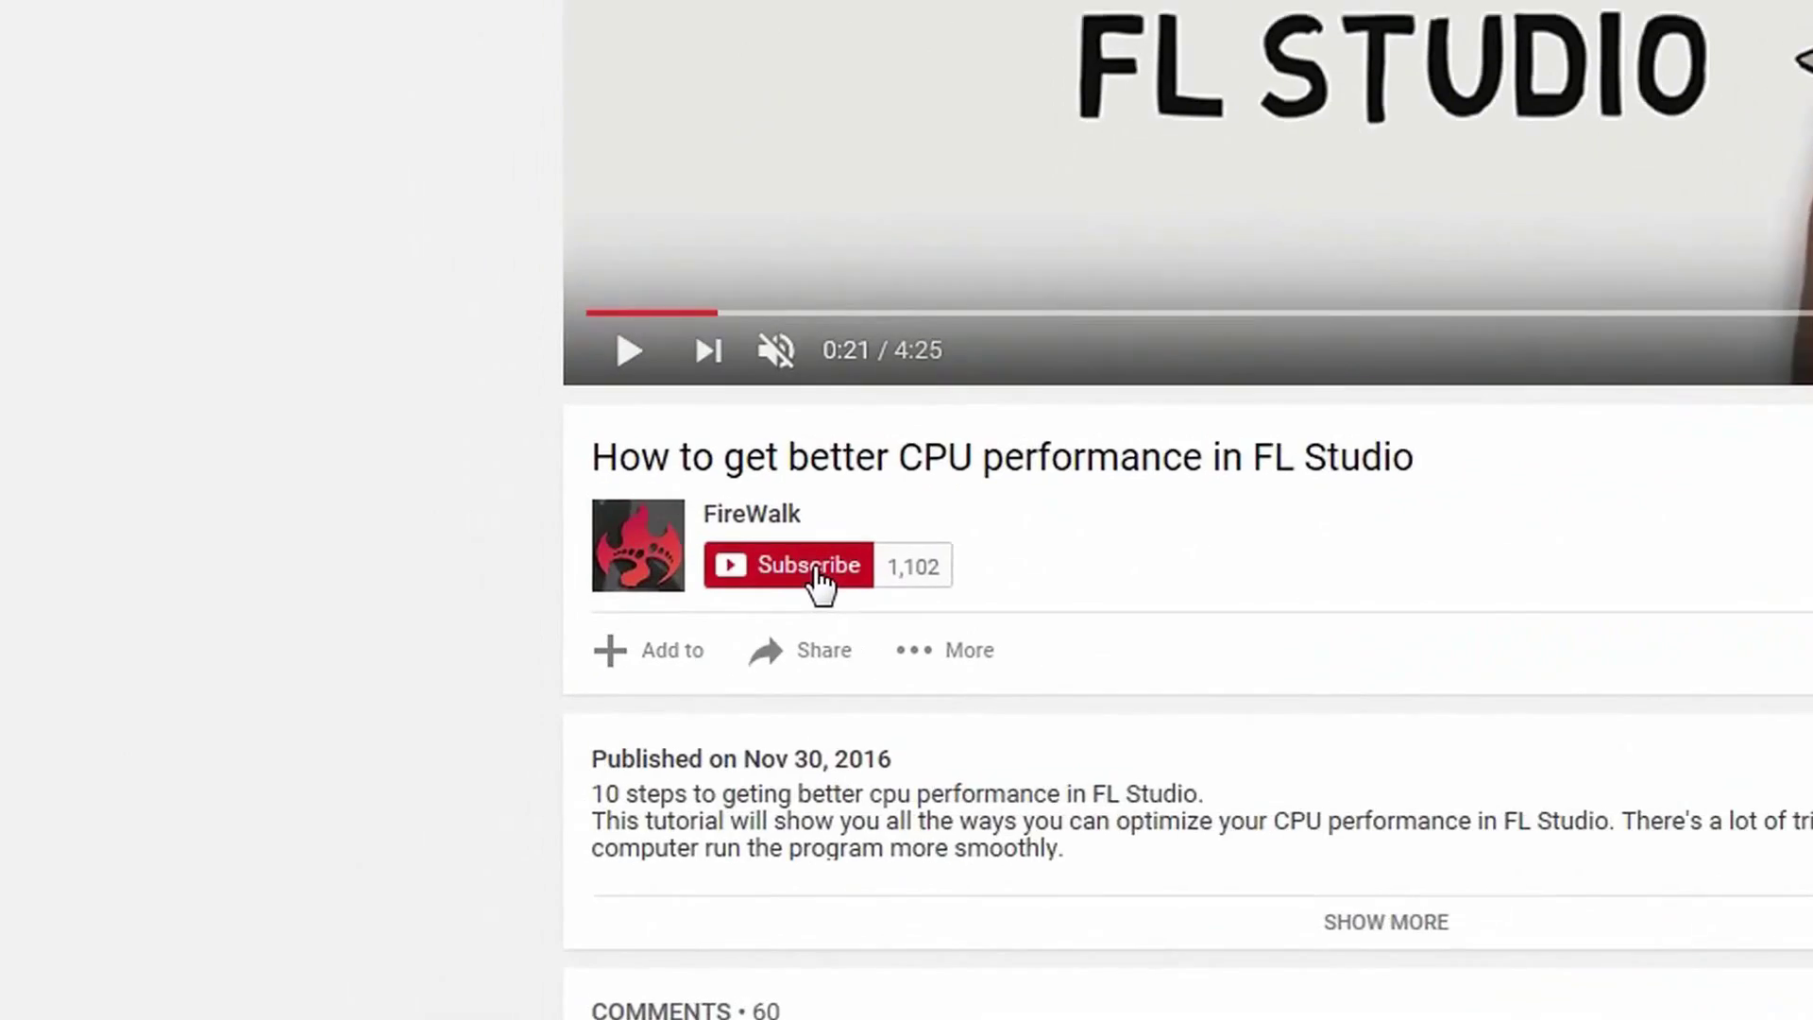
Subscribe to the tutorial channel and bring up its bell notification settings.
left_click(678, 607)
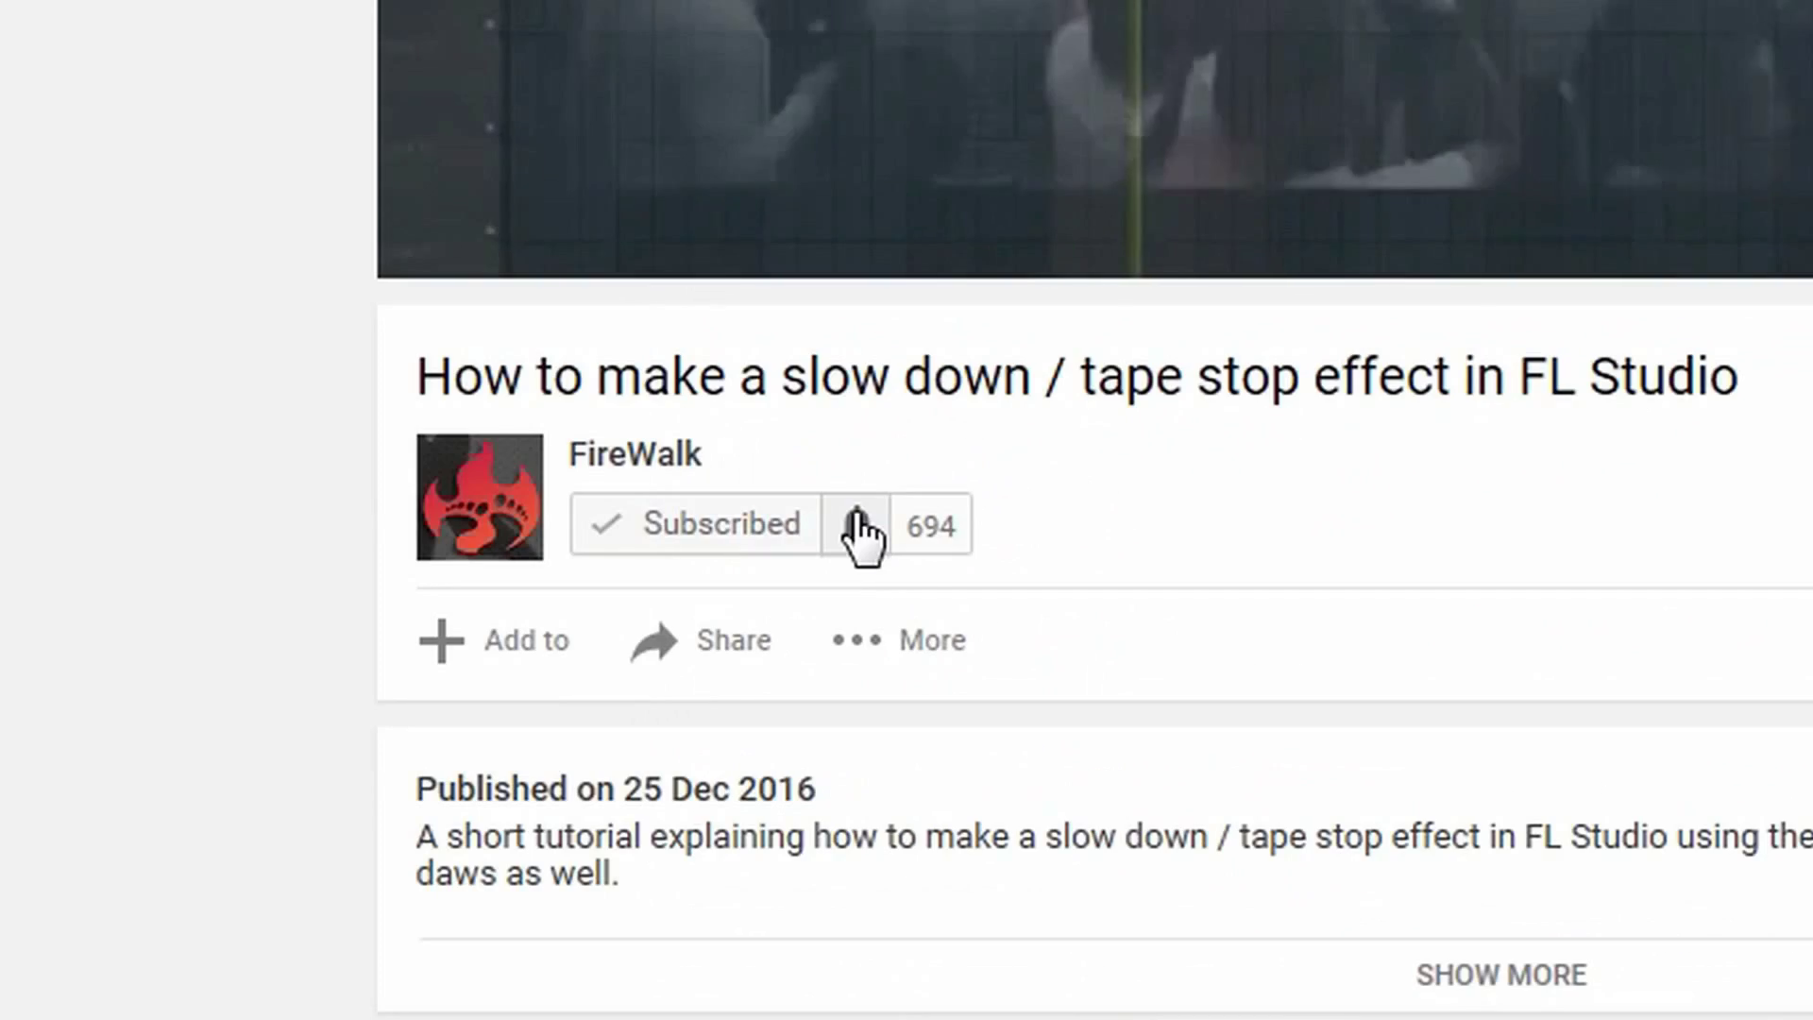
left_click(853, 521)
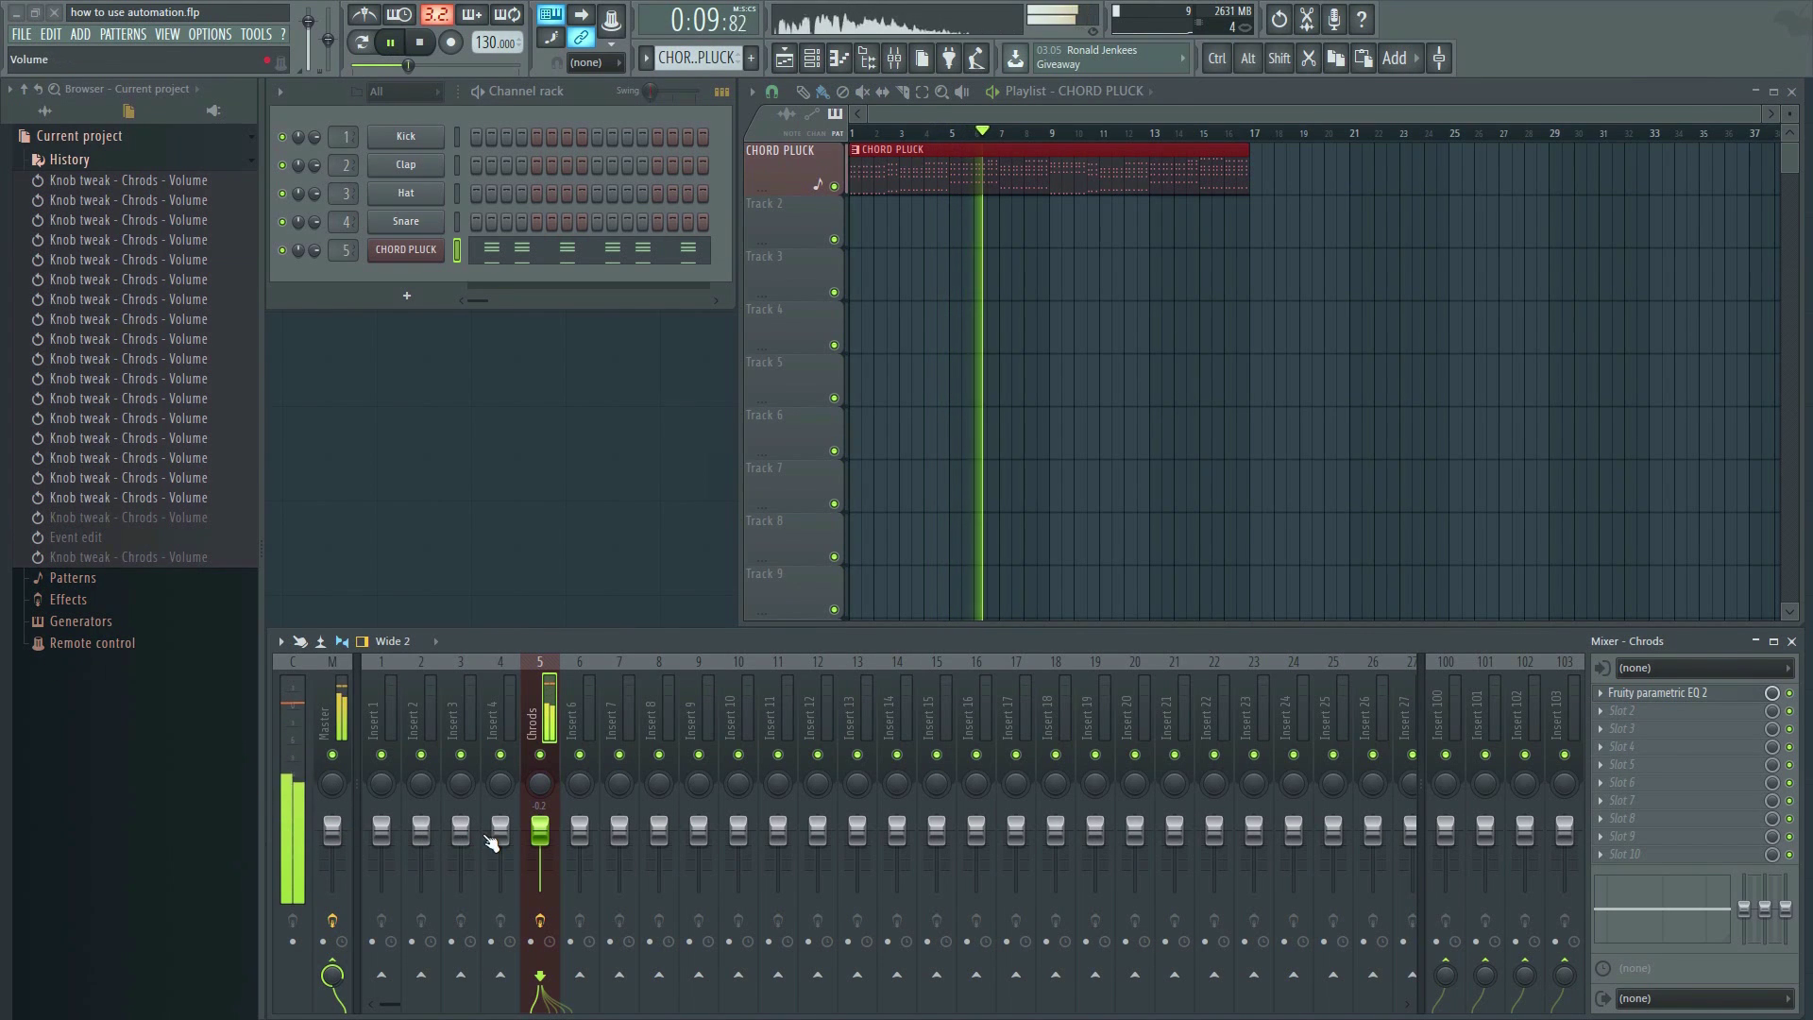
Pull the Chrods mixer fader down to -4.2 dB.
left_click_drag(539, 829, 539, 847)
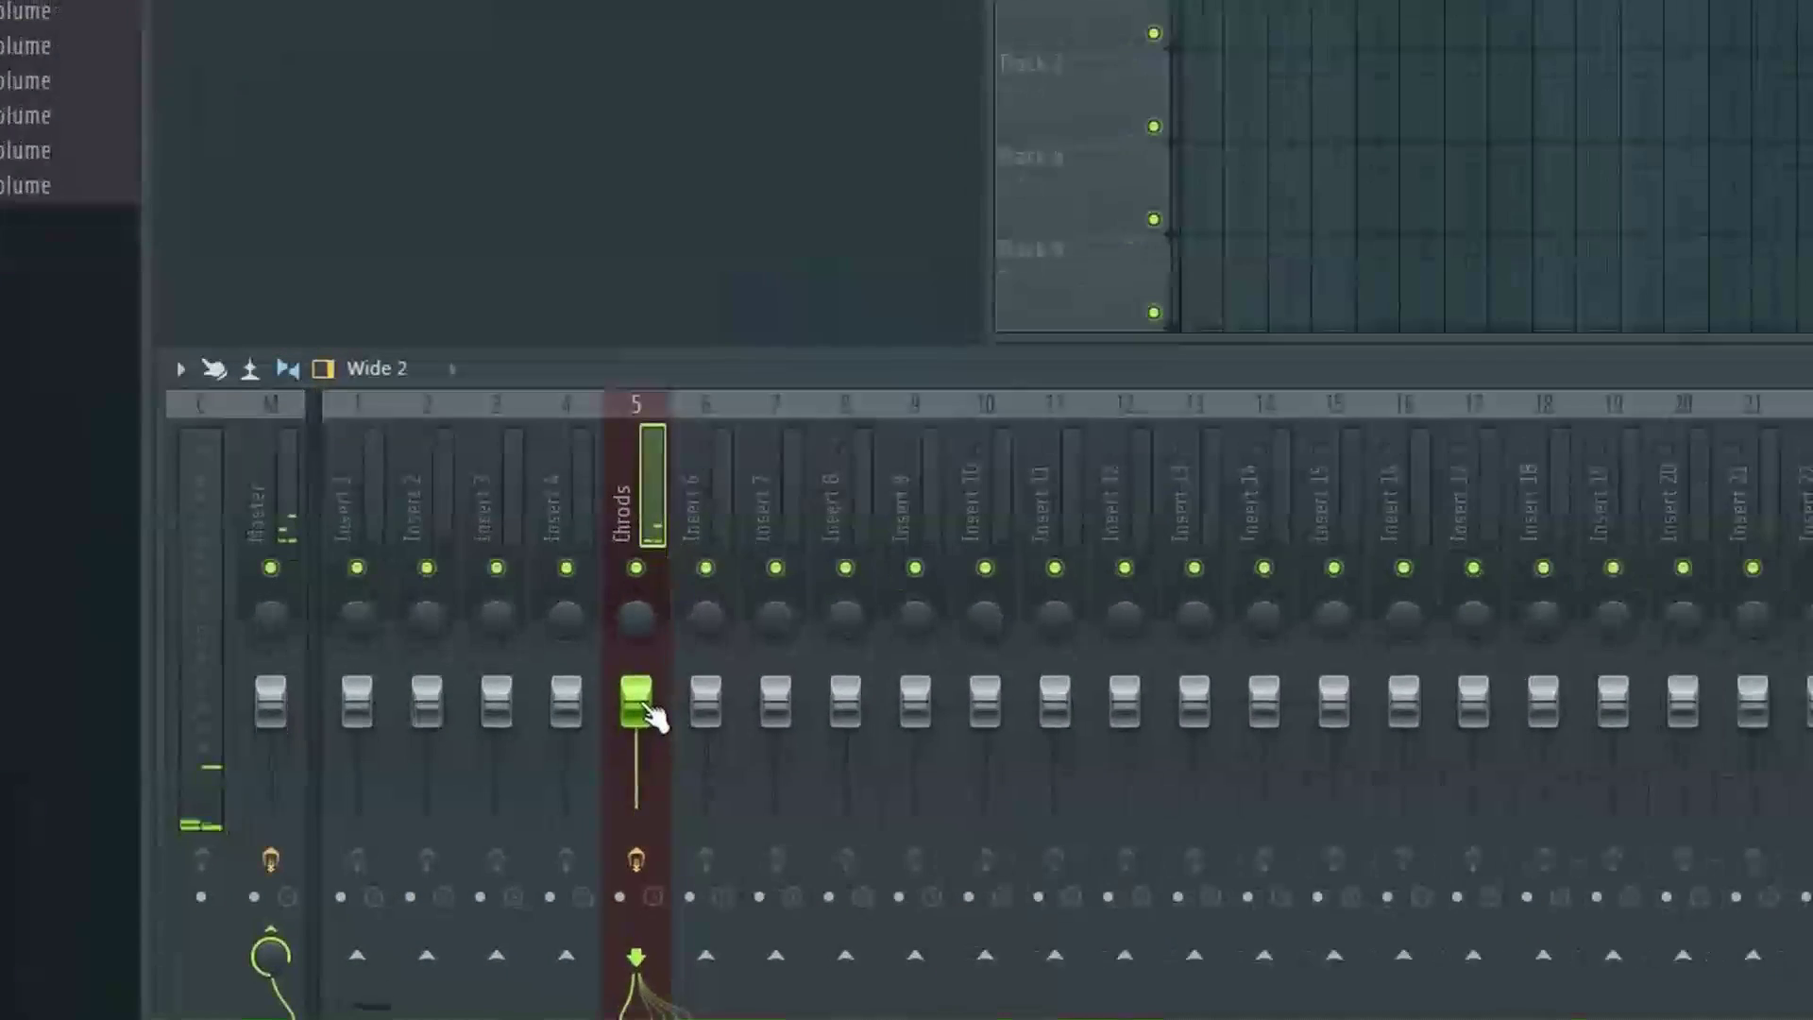
In the Chrods volume event editor, paint a wavy volume curve across about eight bars.
right_click(542, 834)
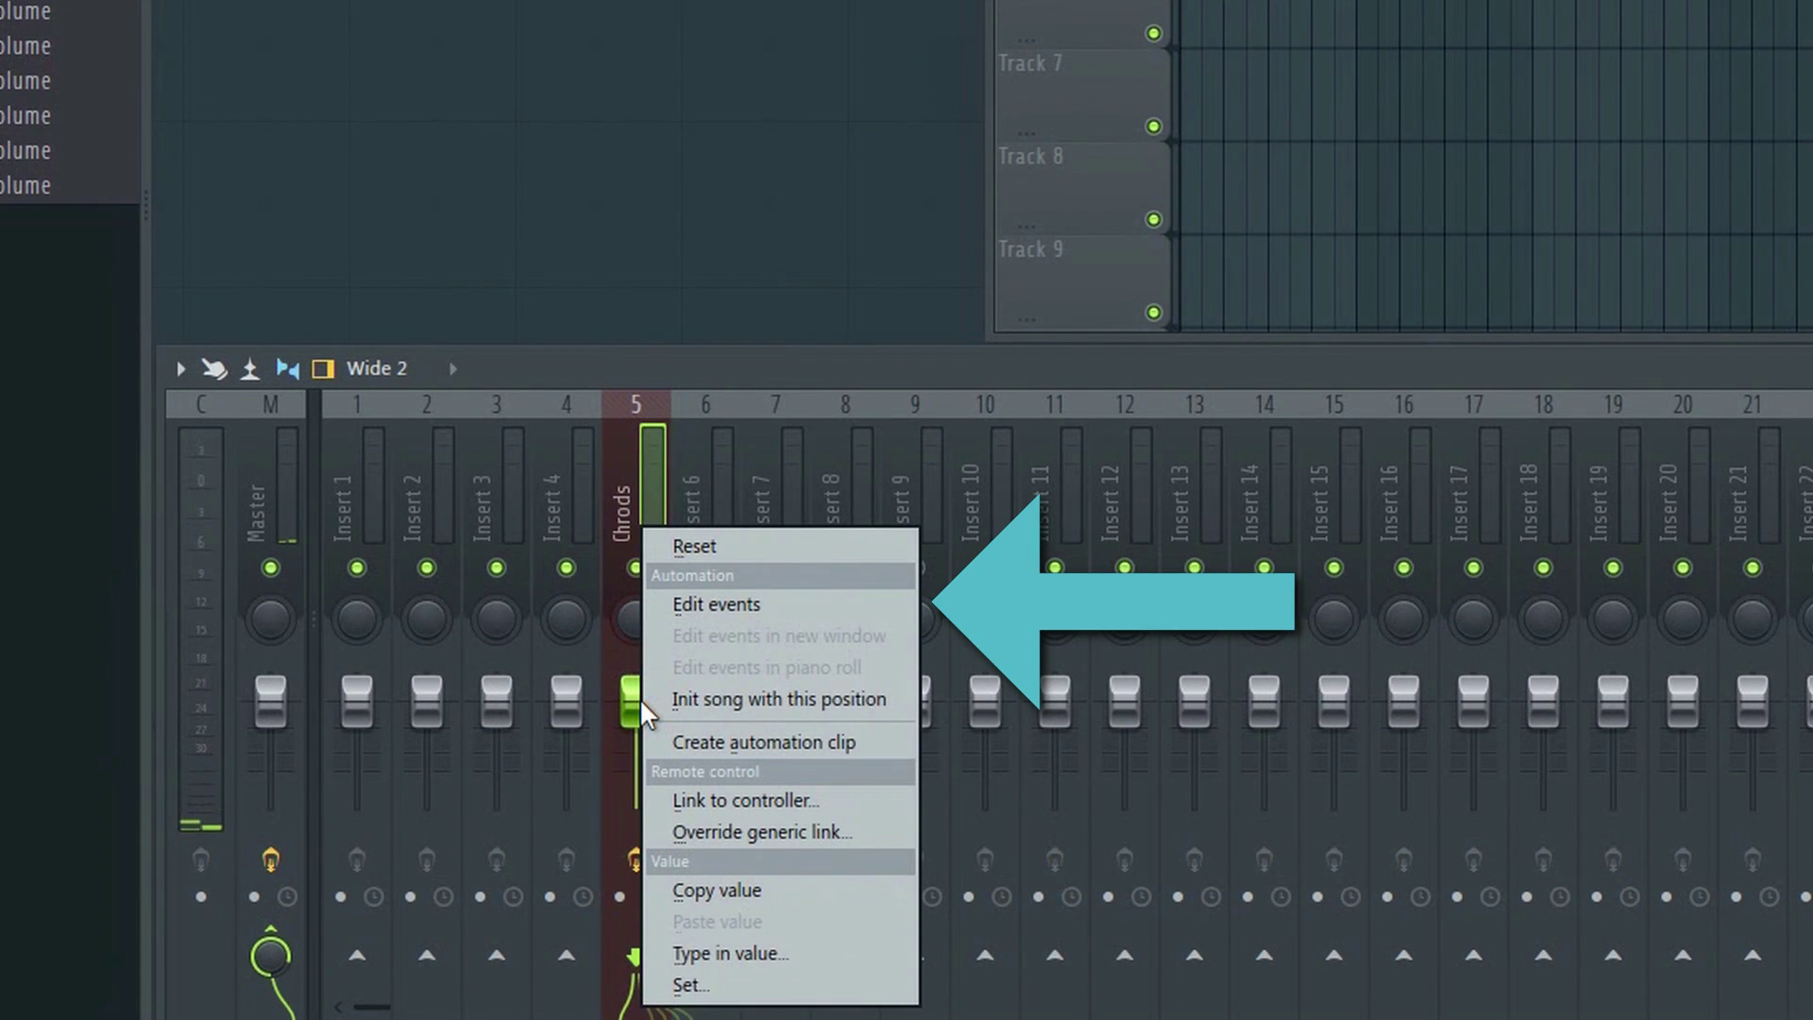
left_click(849, 606)
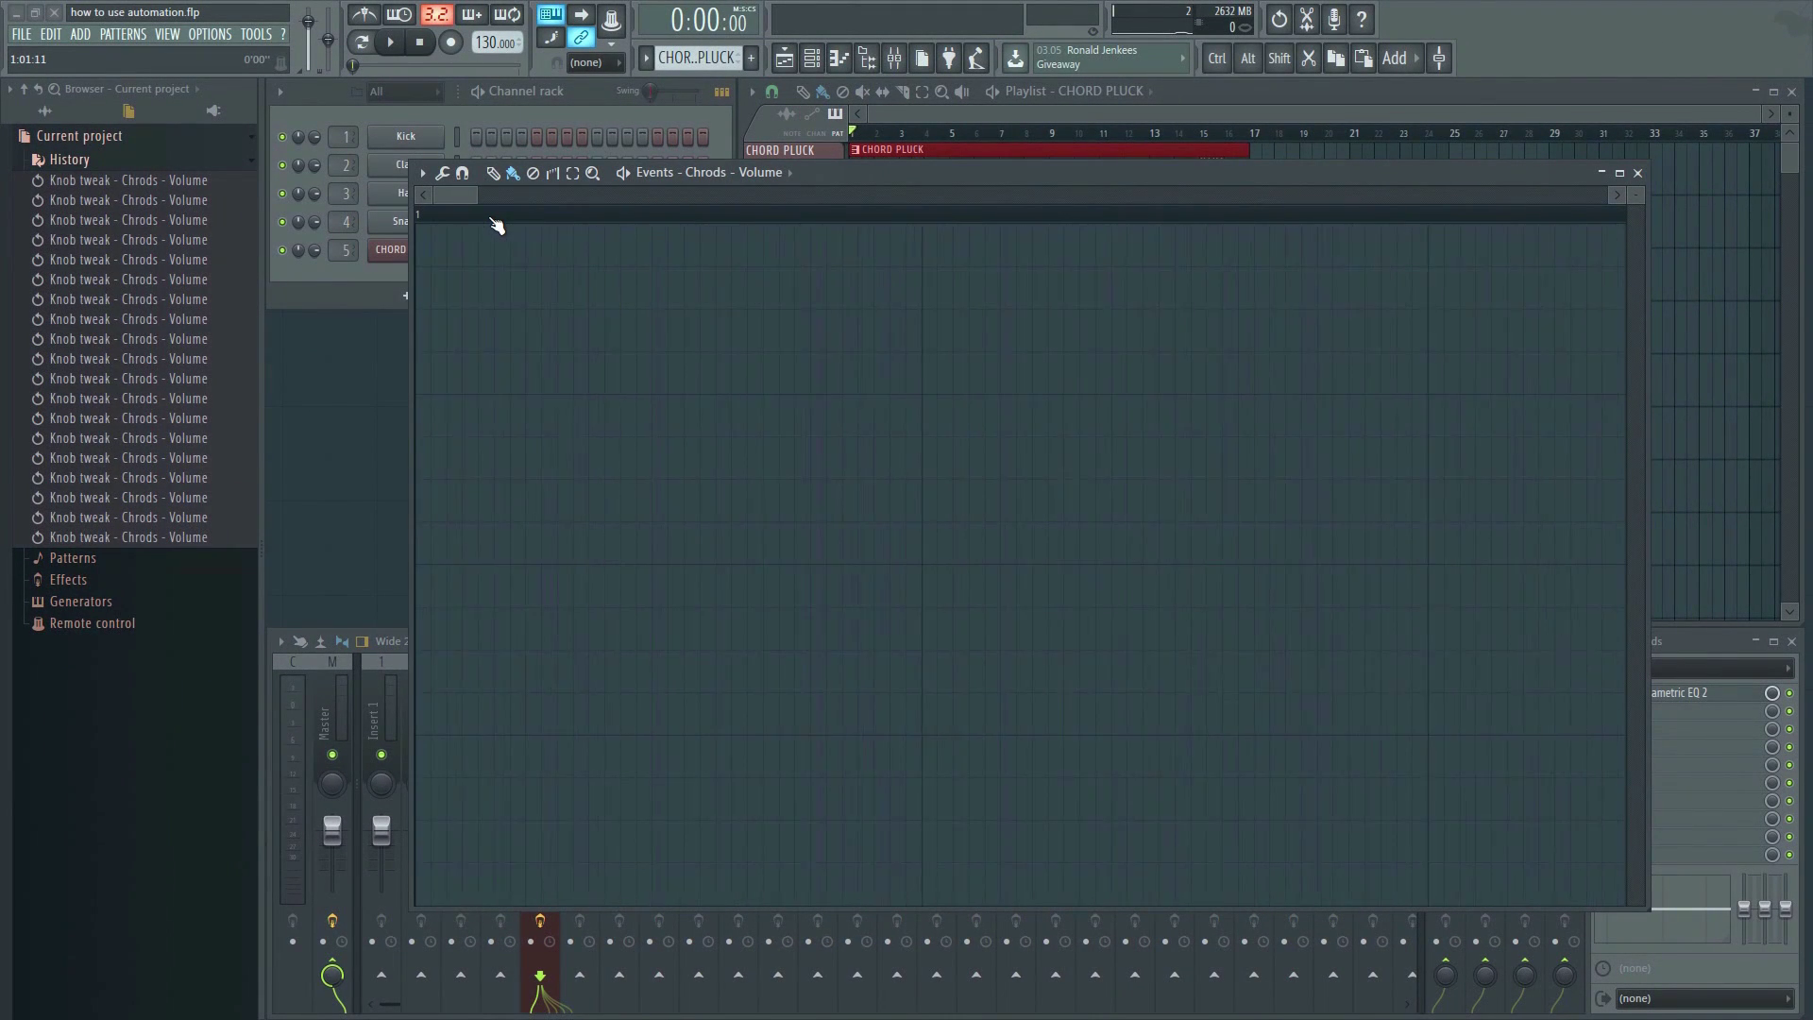
scroll(496, 226, "down", 3)
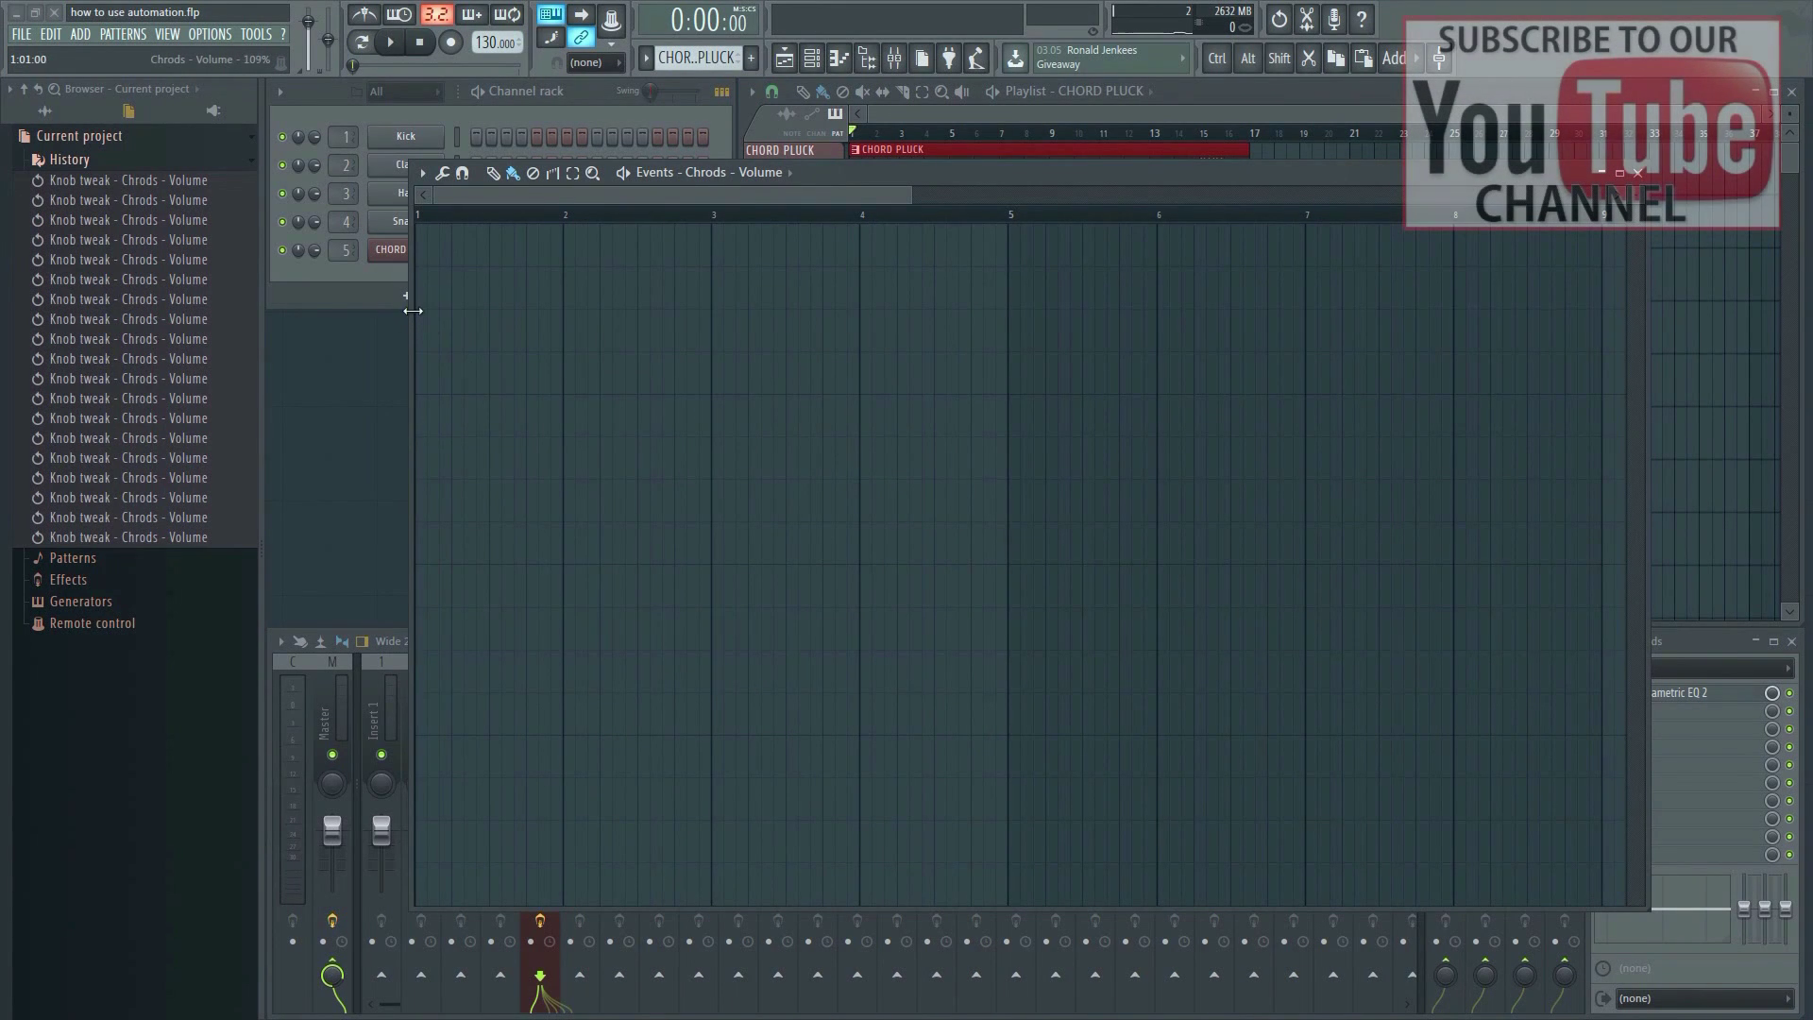
mouse_move(423, 314)
left_mouse_down()
mouse_move(478, 351)
mouse_move(530, 527)
mouse_move(575, 492)
mouse_move(614, 336)
mouse_move(666, 386)
mouse_move(710, 498)
mouse_move(736, 510)
mouse_move(780, 465)
mouse_move(784, 381)
mouse_move(824, 353)
mouse_move(868, 489)
mouse_move(907, 365)
mouse_move(955, 413)
mouse_move(965, 493)
mouse_move(1026, 488)
mouse_move(1099, 346)
mouse_move(1190, 505)
mouse_move(1379, 369)
mouse_move(1428, 429)
mouse_move(1505, 431)
mouse_move(1576, 427)
left_mouse_up()
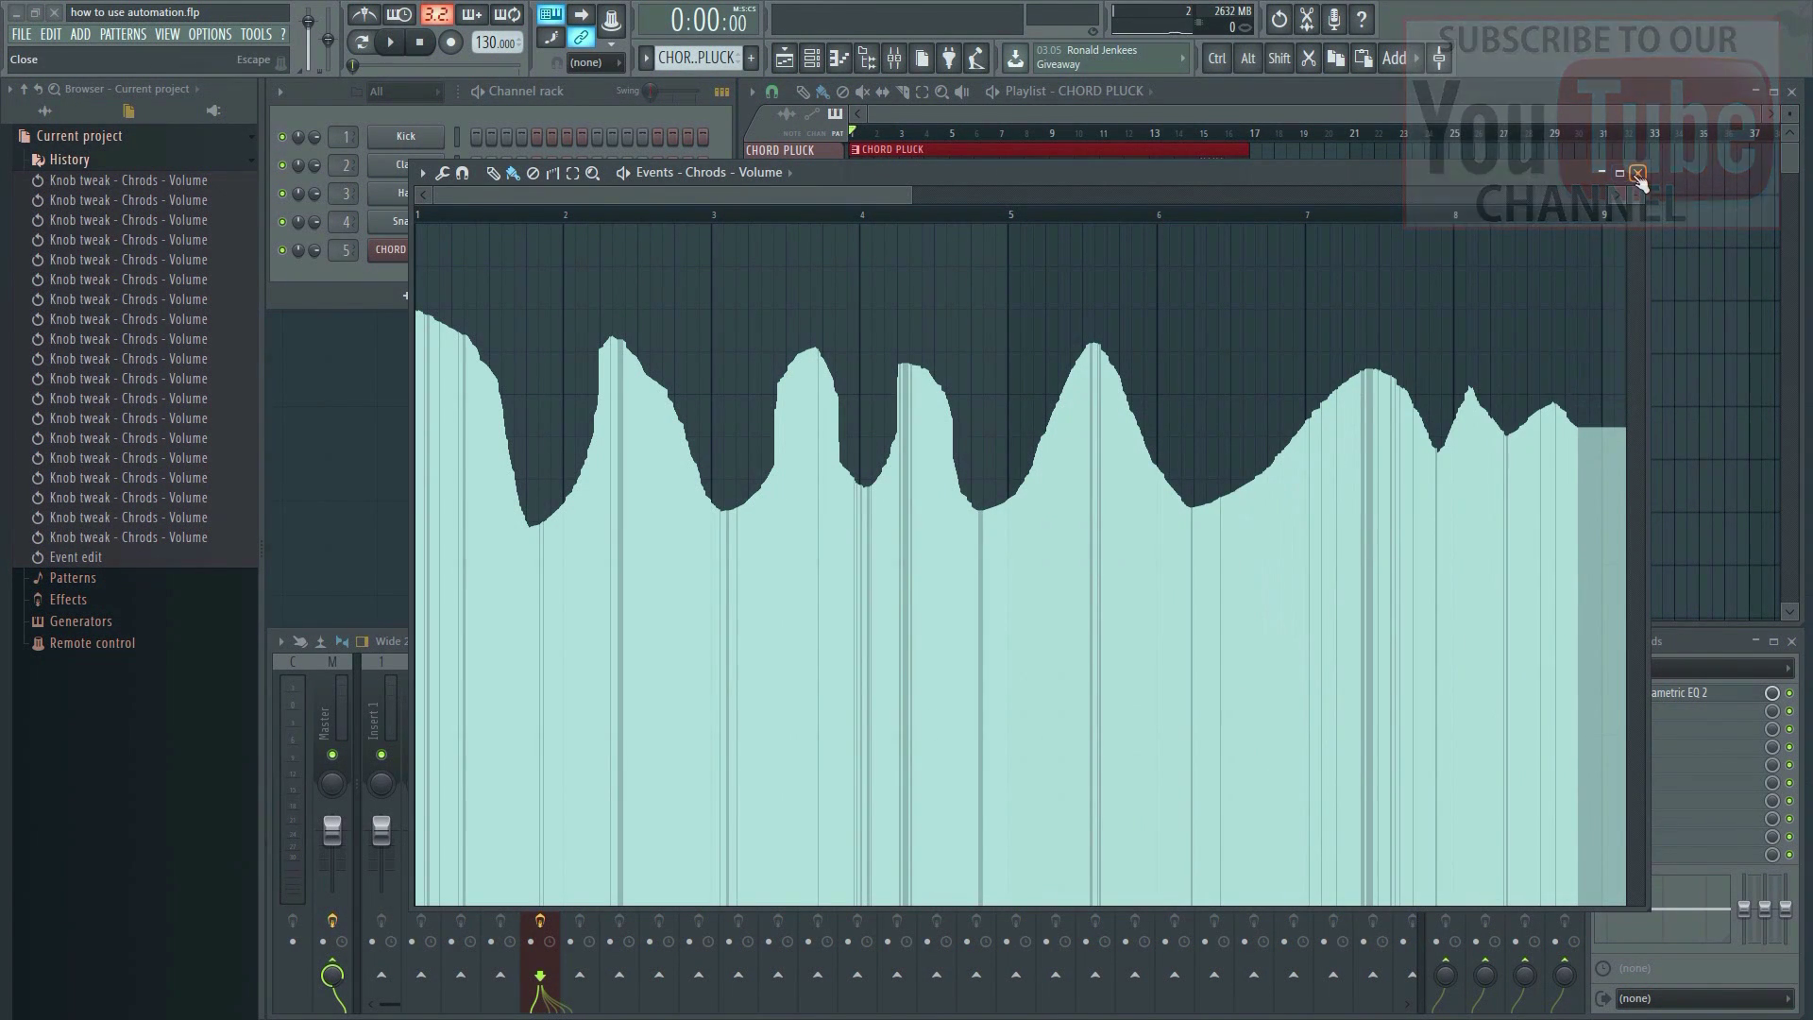
left_click(1635, 175)
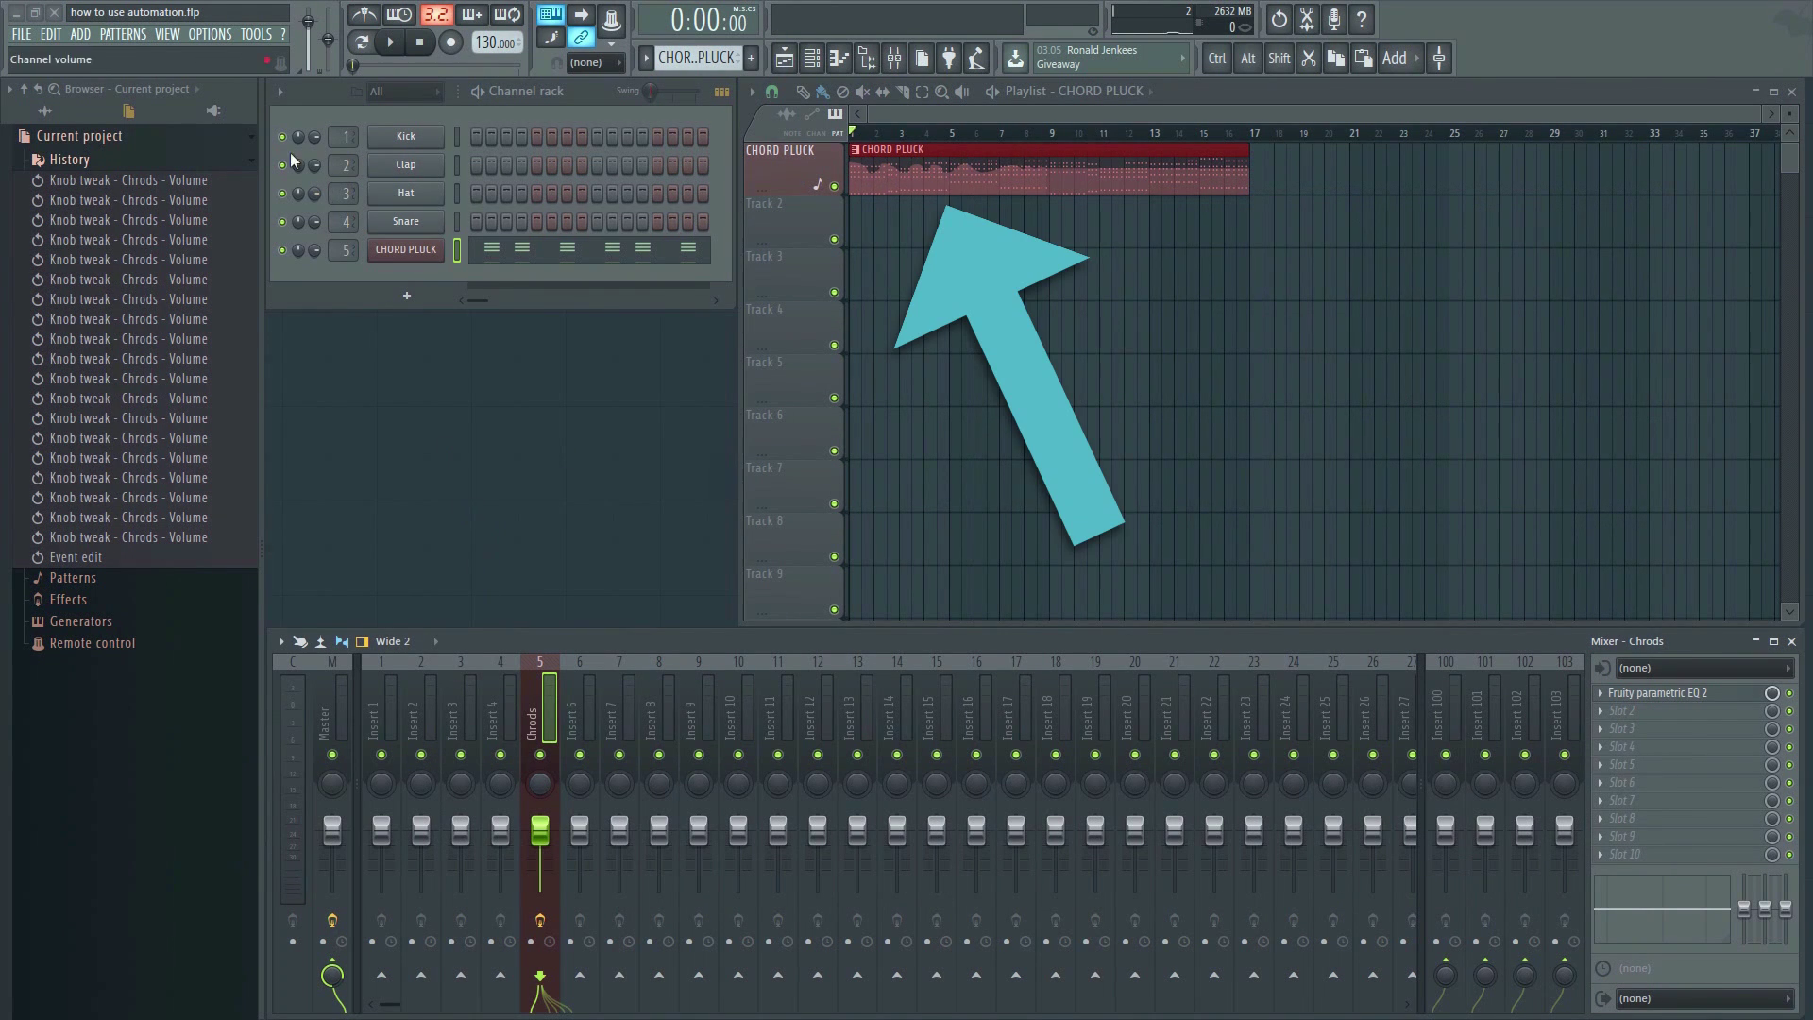
left_click(395, 41)
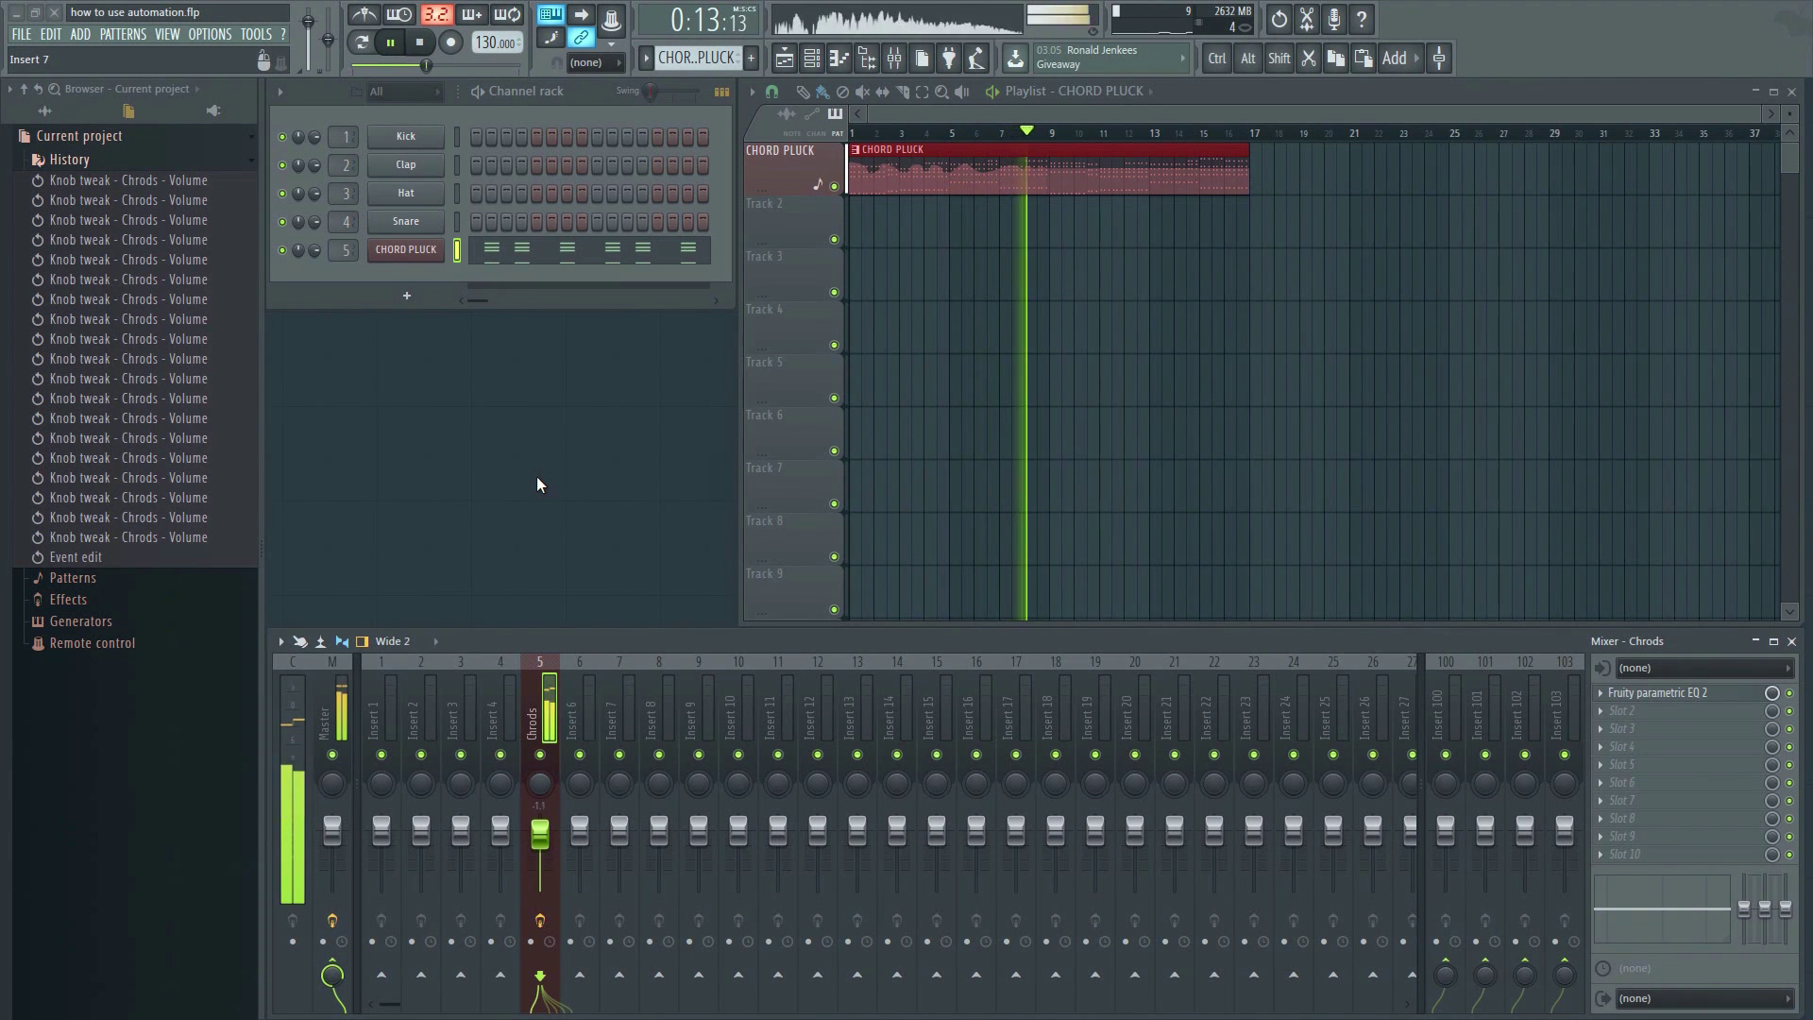
key("space")
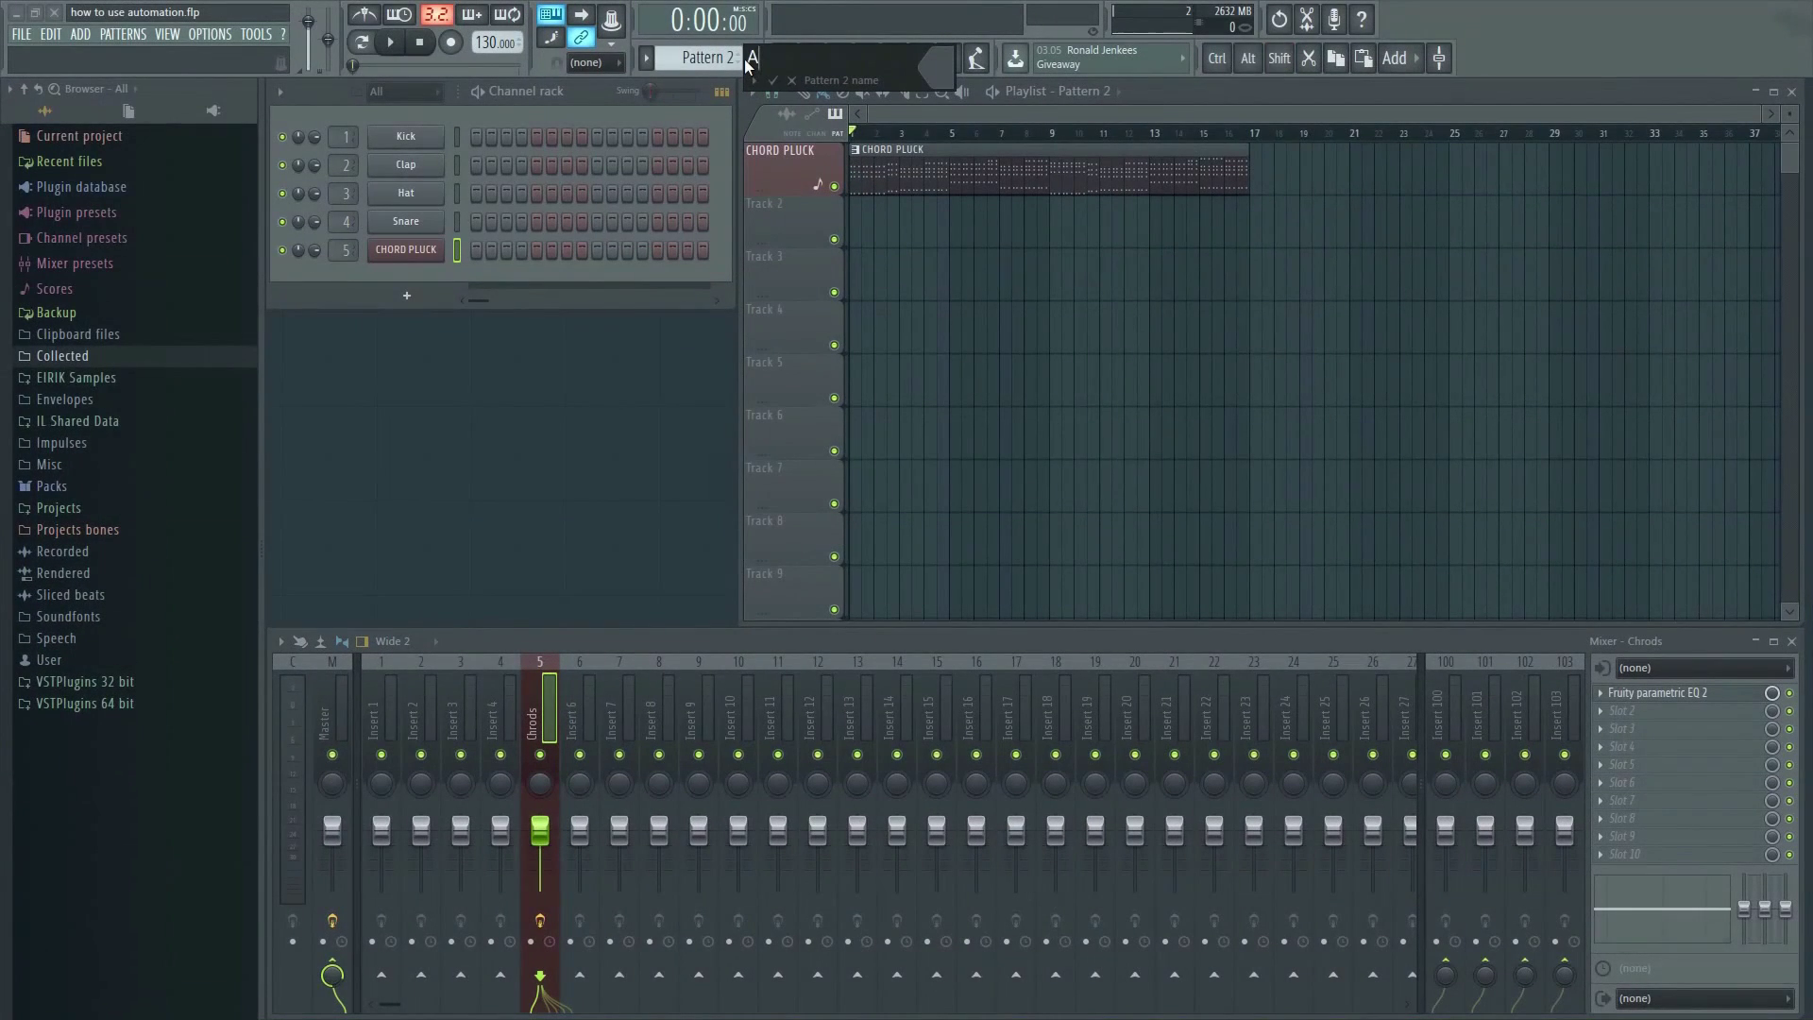
Name the pattern Automation, stretch it to bar 16, and draw a Chrods volume curve.
key("Return")
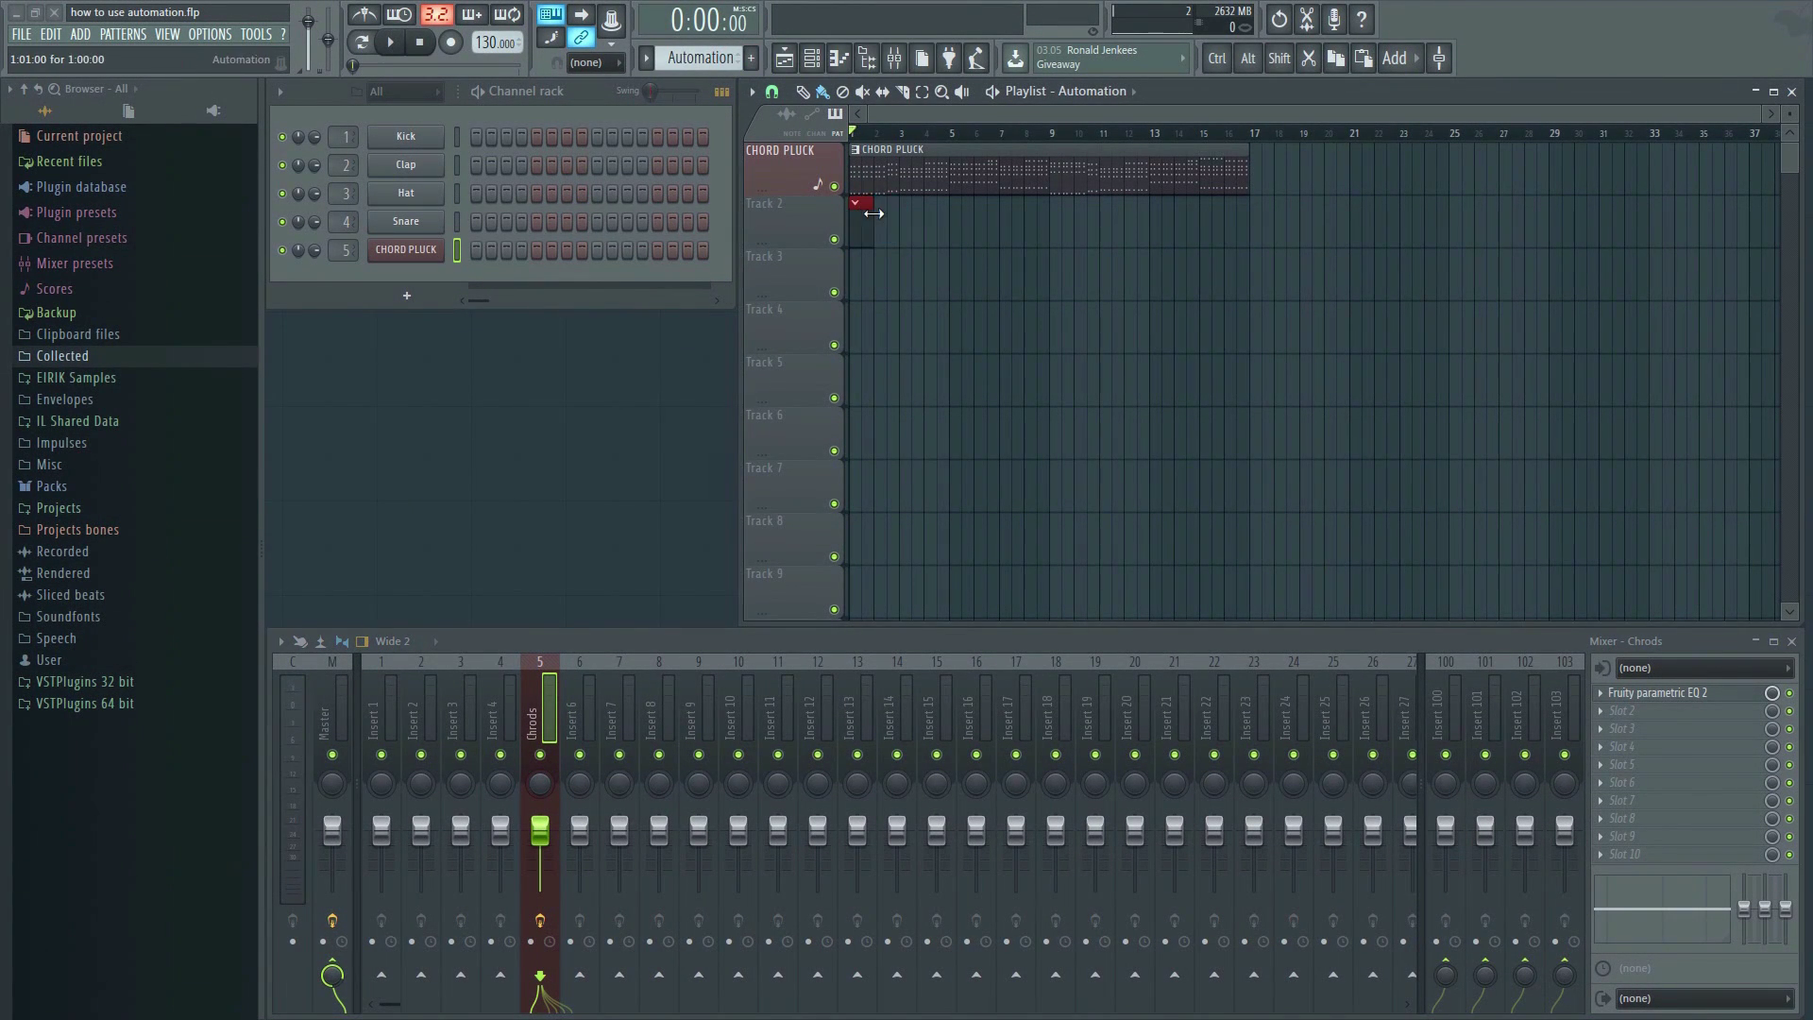
left_click_drag(873, 213, 1220, 203)
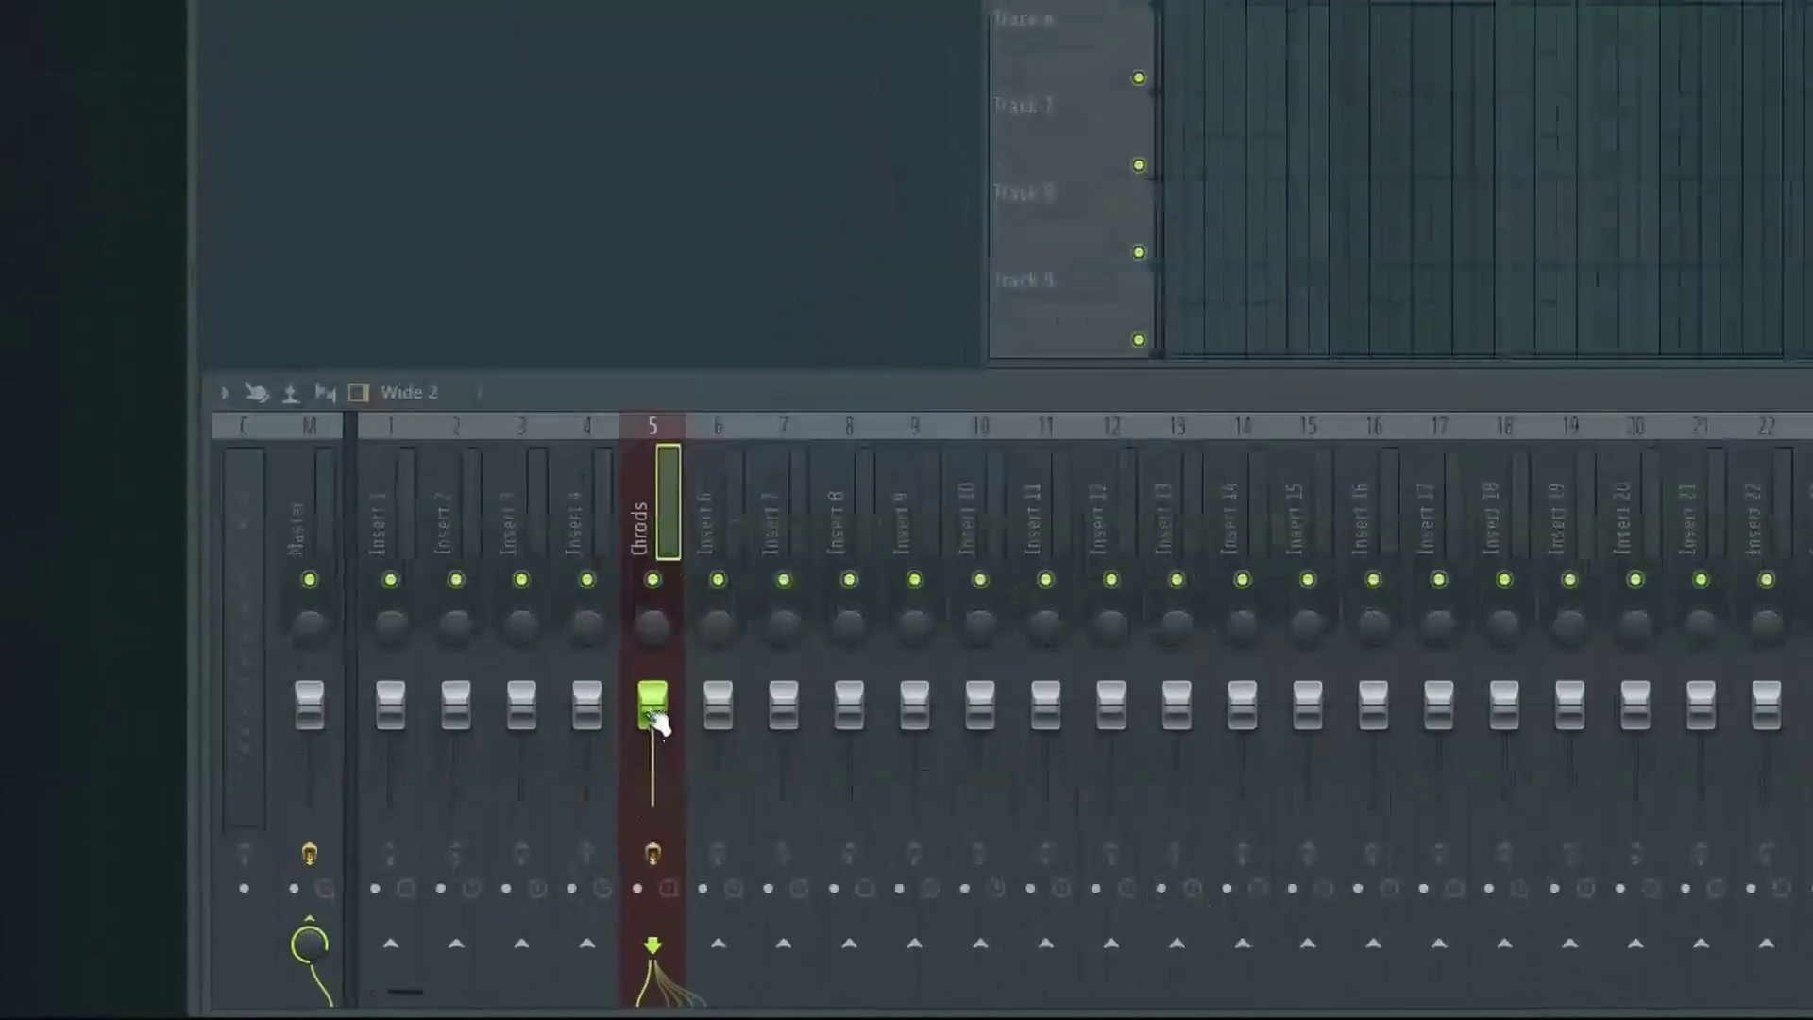
right_click(537, 833)
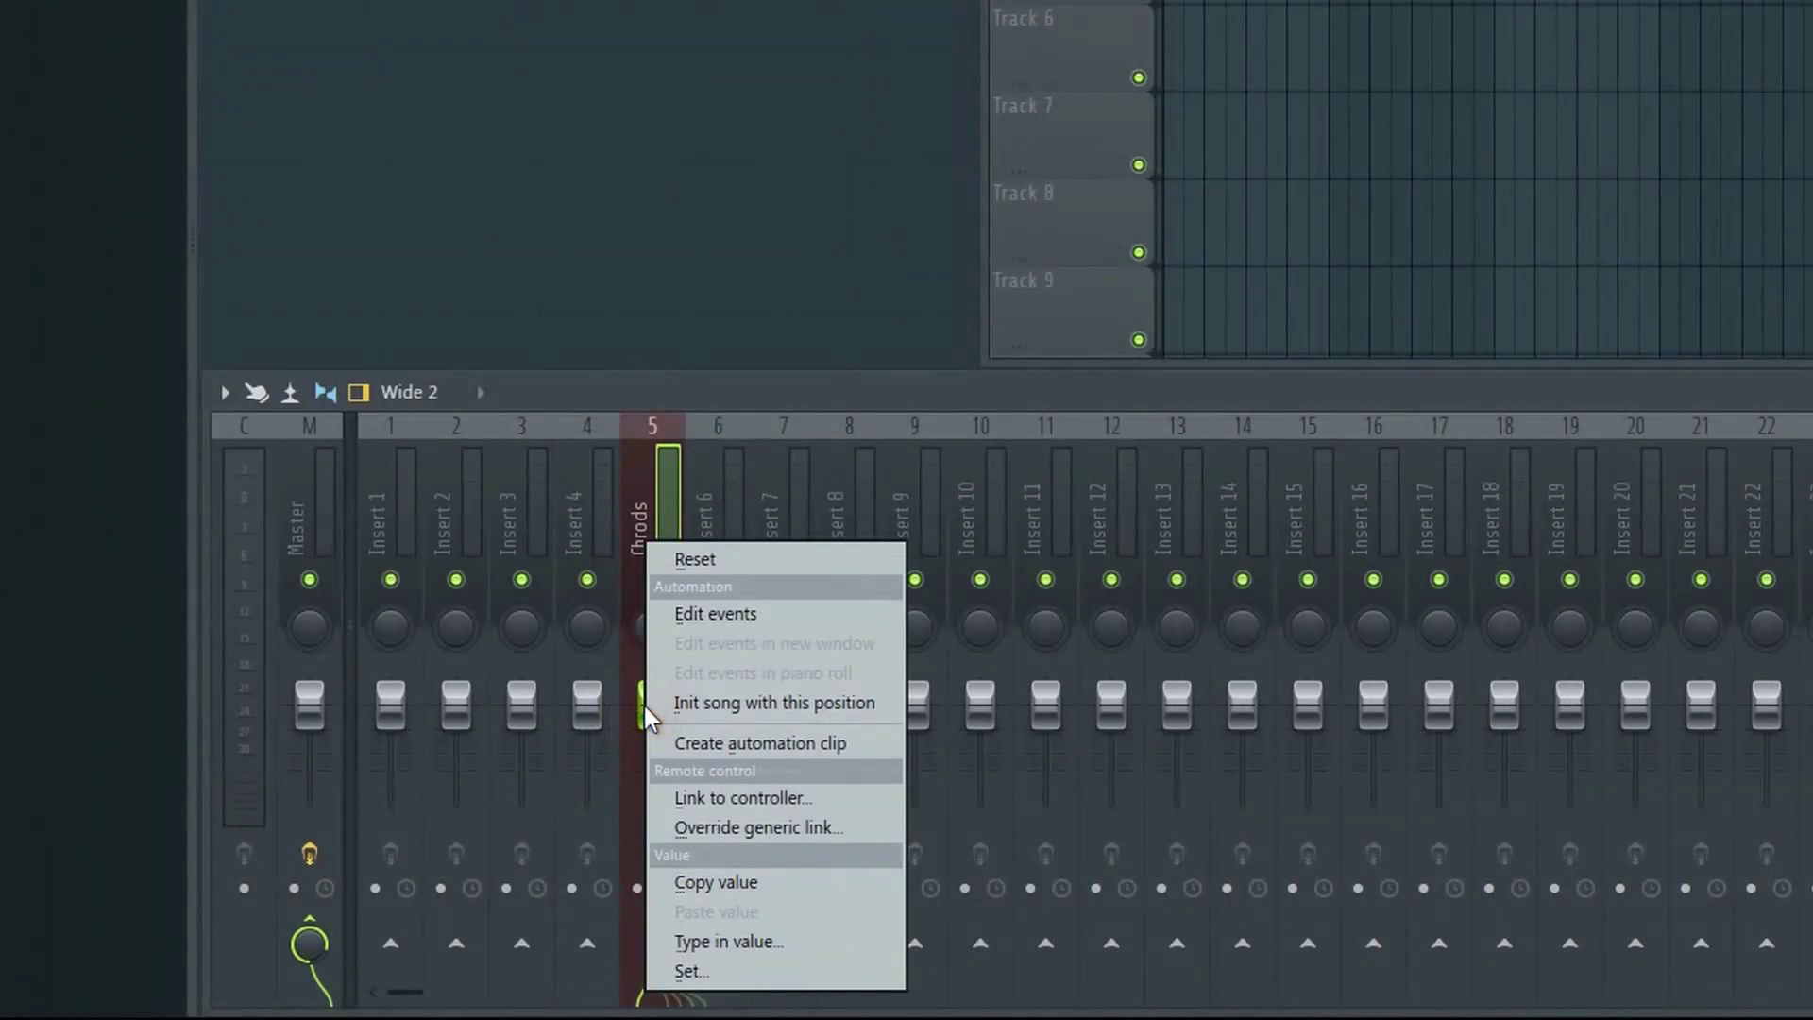
left_click(823, 619)
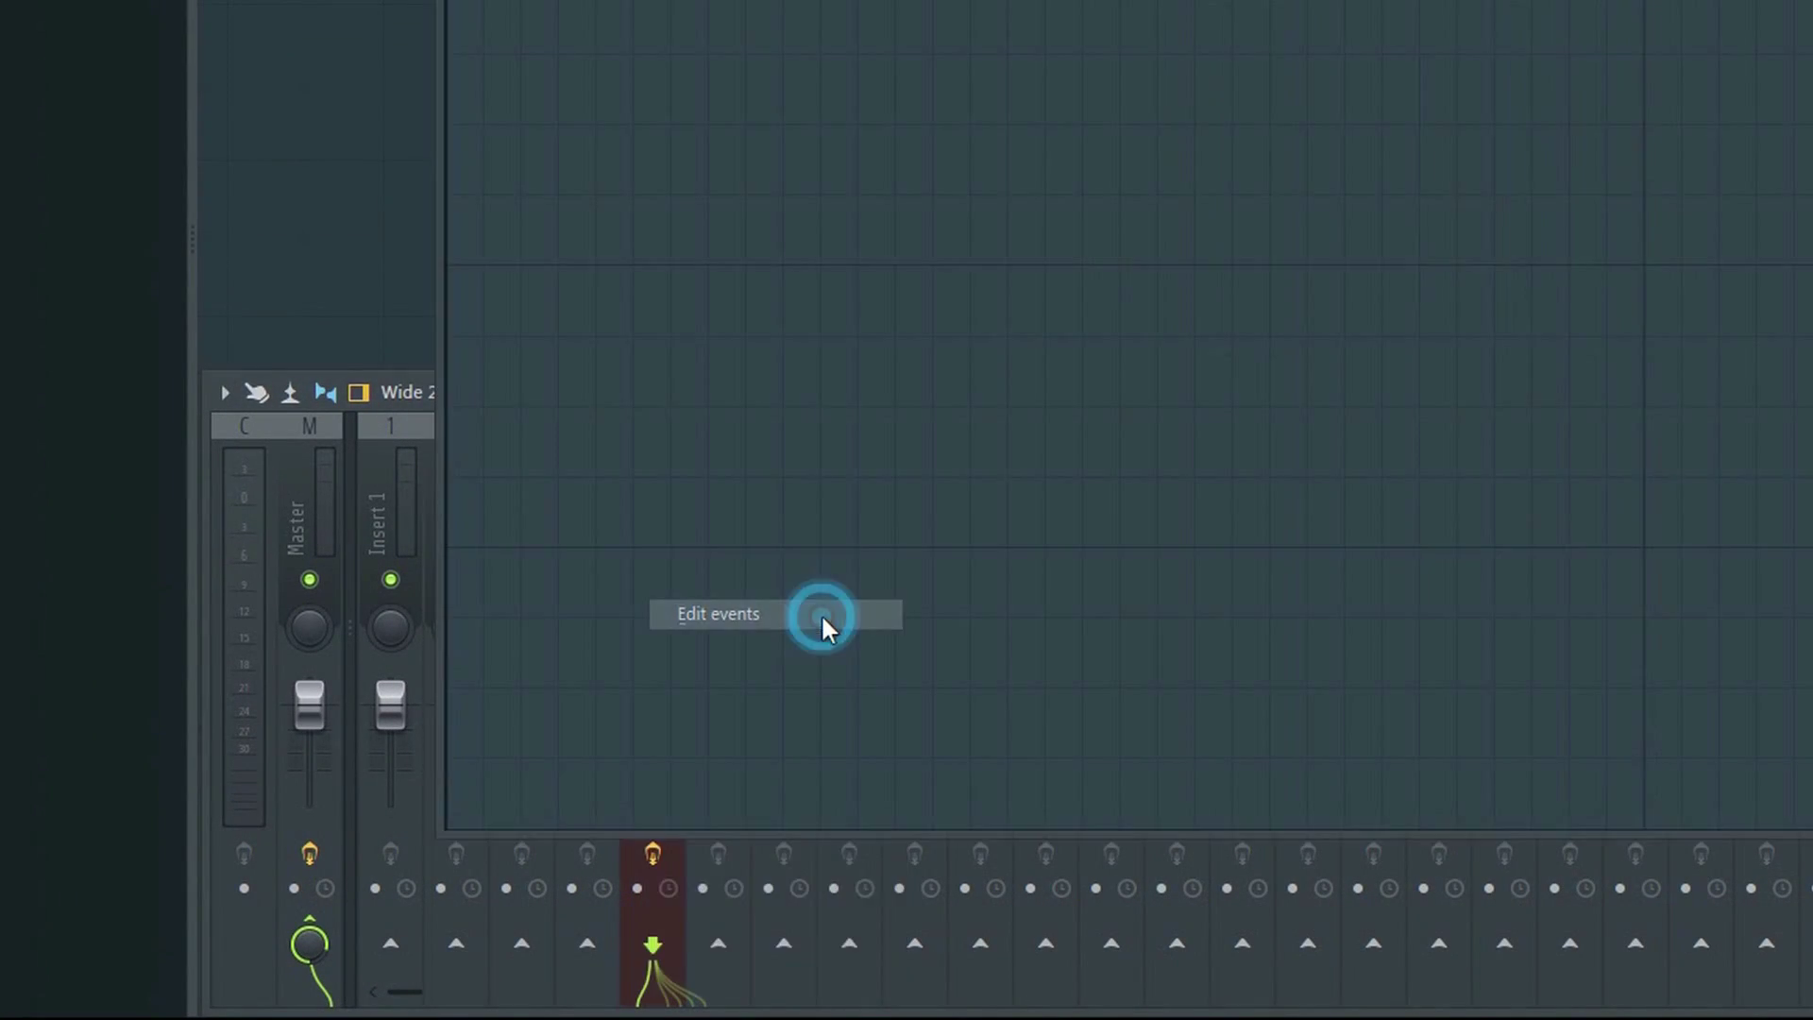
scroll(518, 223, "down", 3)
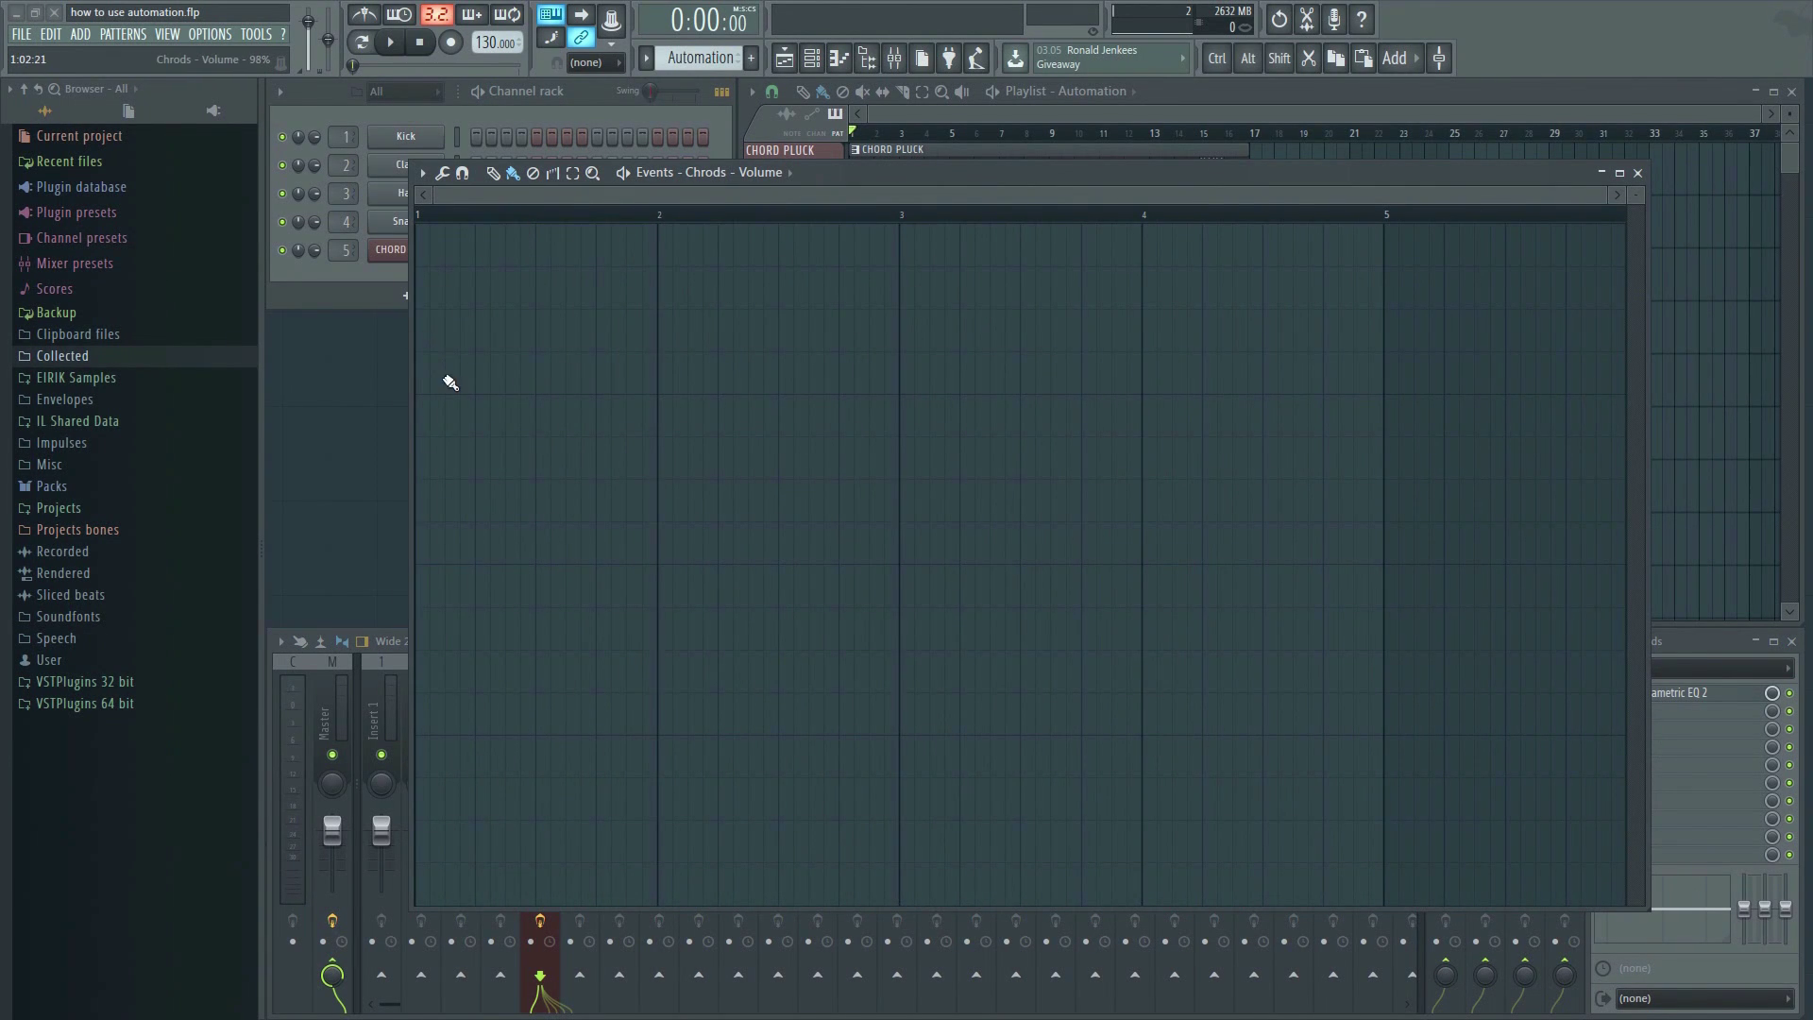
mouse_move(428, 447)
left_mouse_down()
mouse_move(711, 271)
mouse_move(1133, 498)
mouse_move(1538, 364)
mouse_move(1729, 392)
mouse_move(1686, 288)
left_mouse_up()
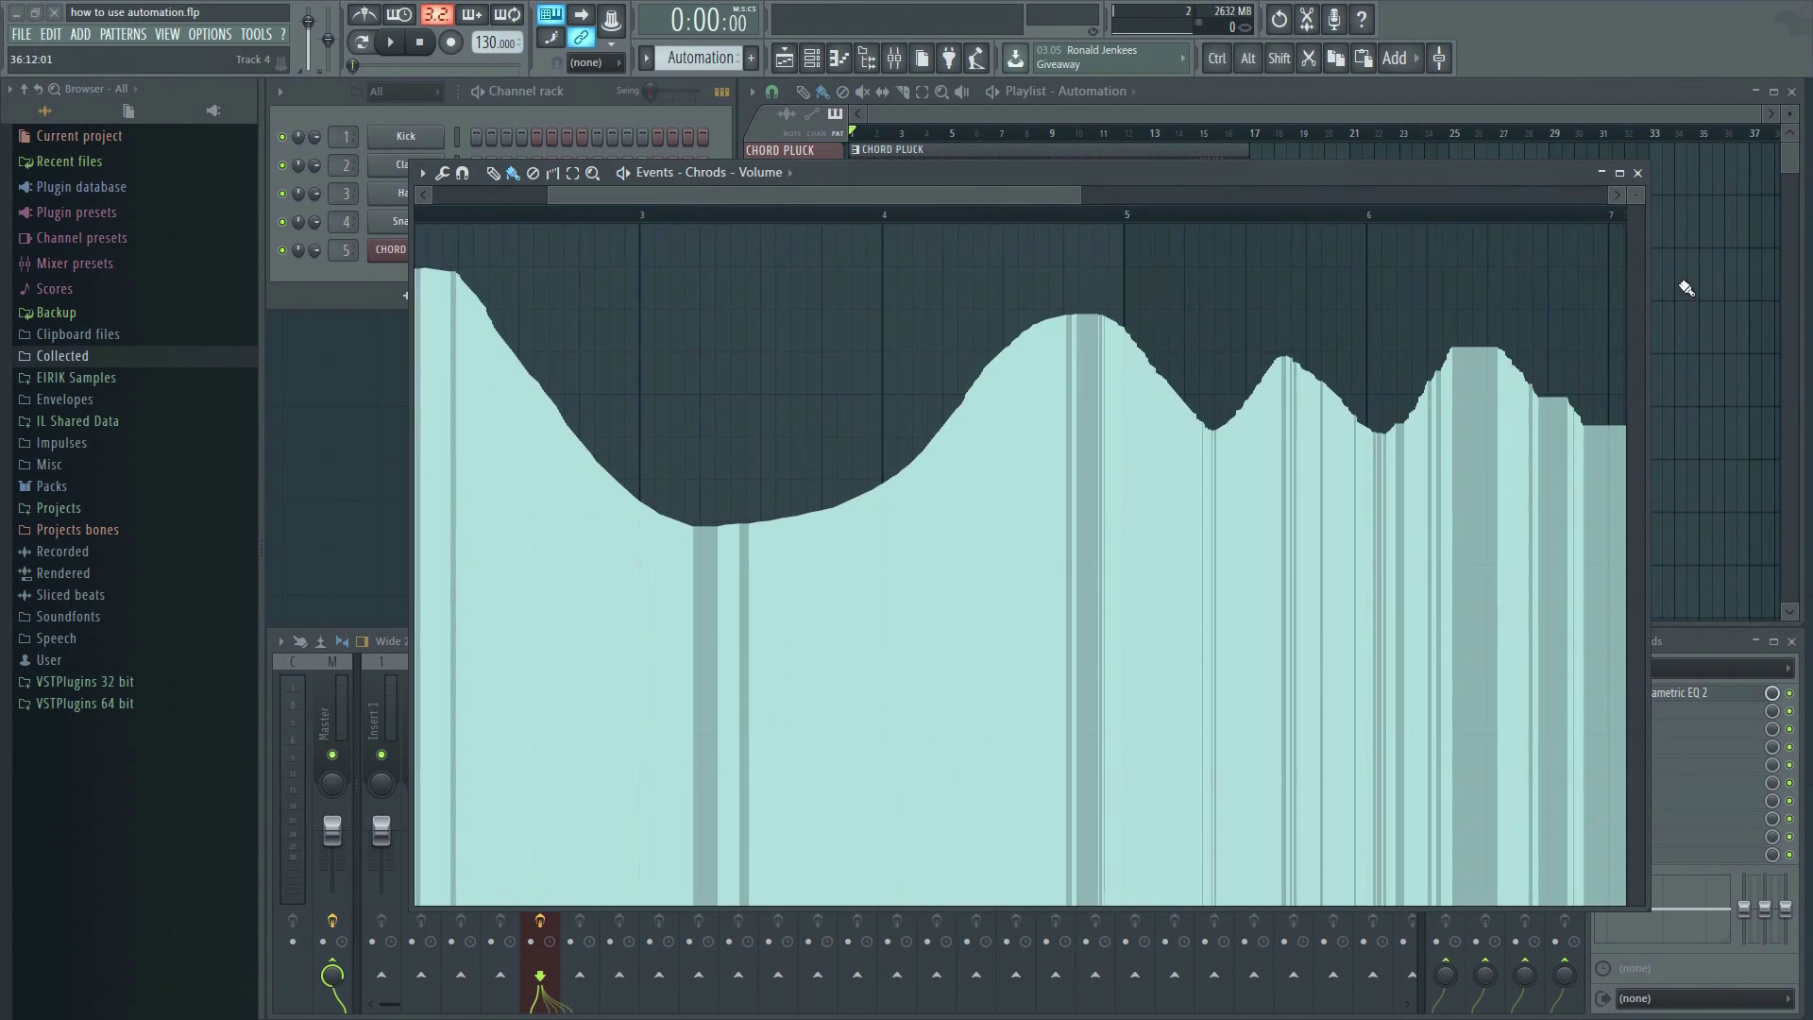
left_click(1639, 175)
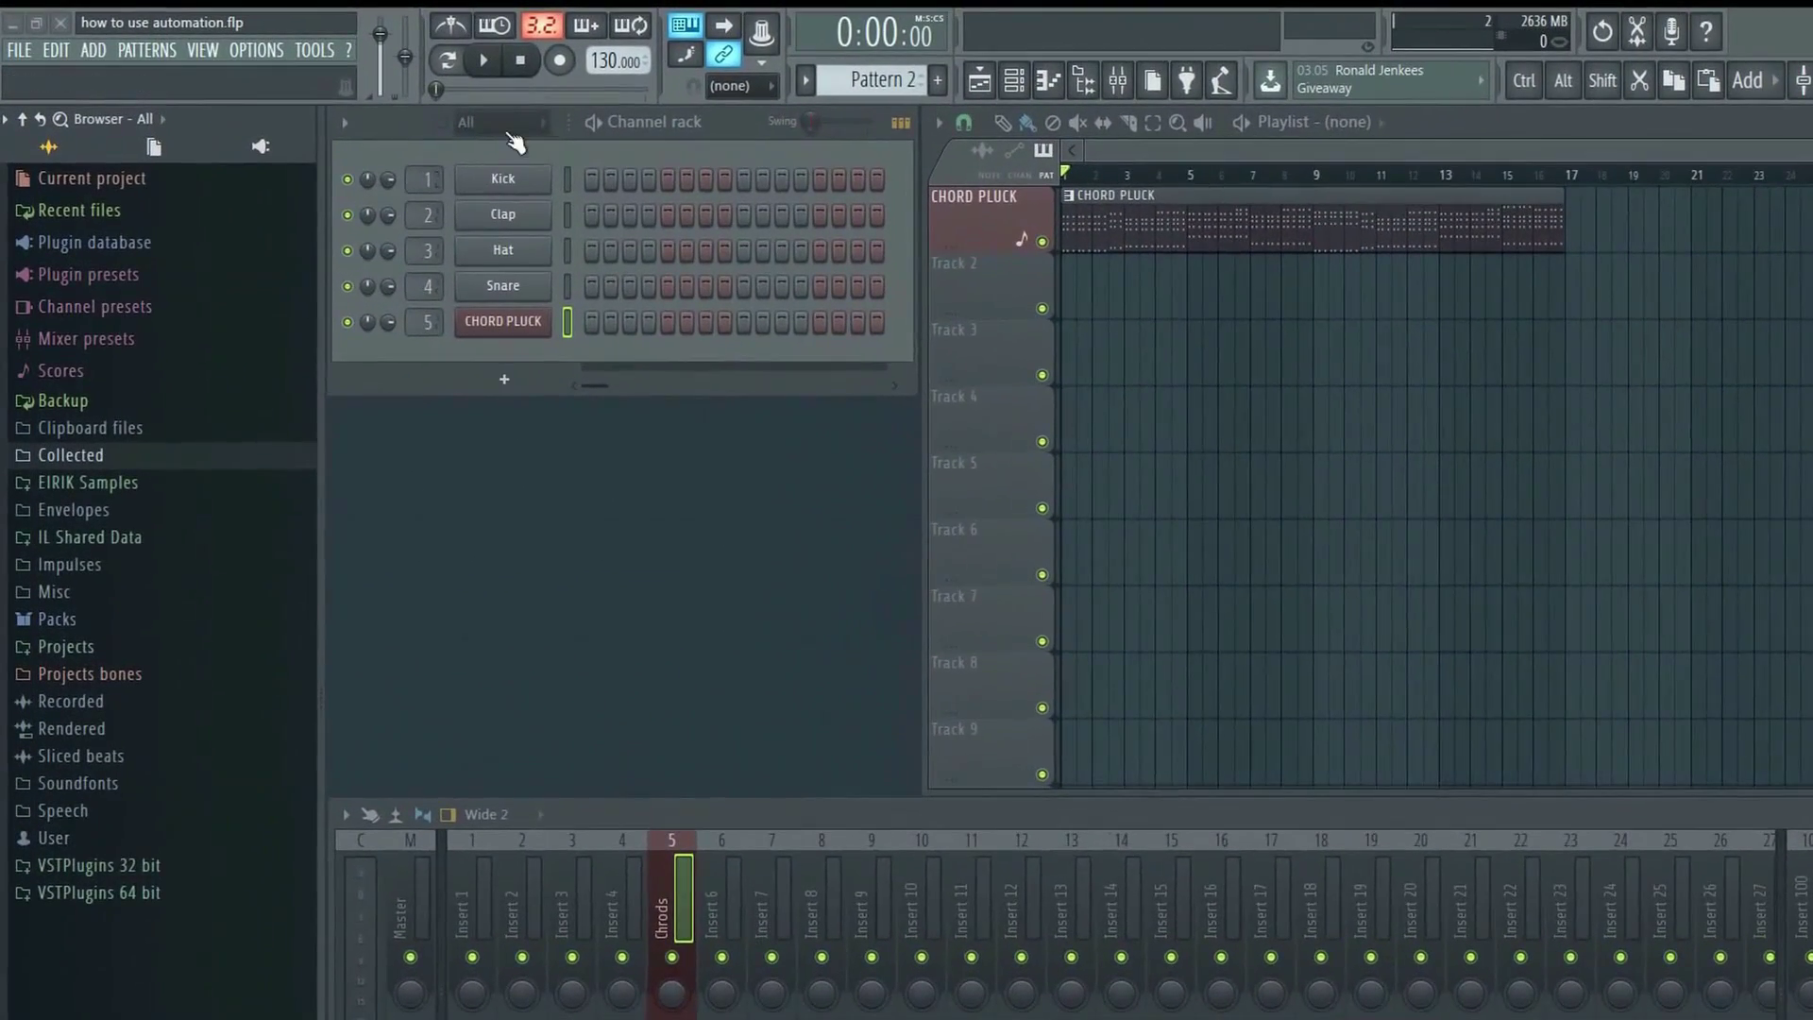
Arm recording for Notes and automation only, then view the Recording filter options.
left_click(559, 62)
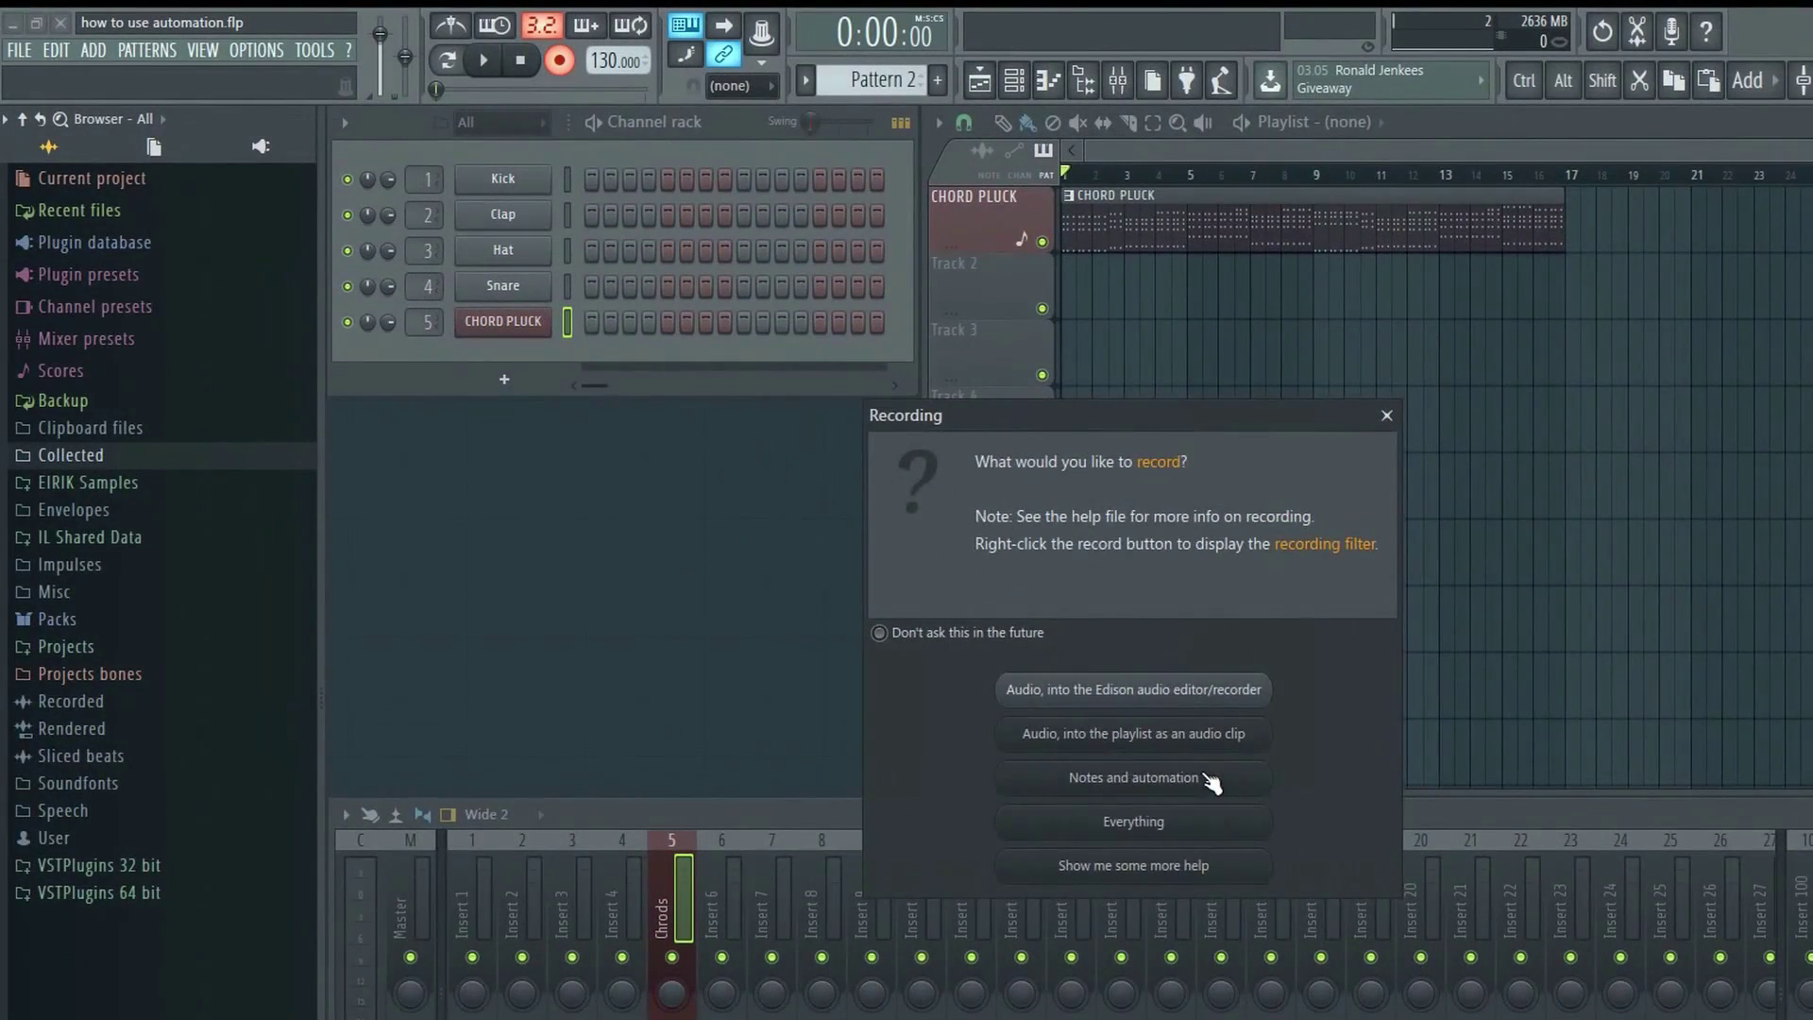
left_click(1205, 774)
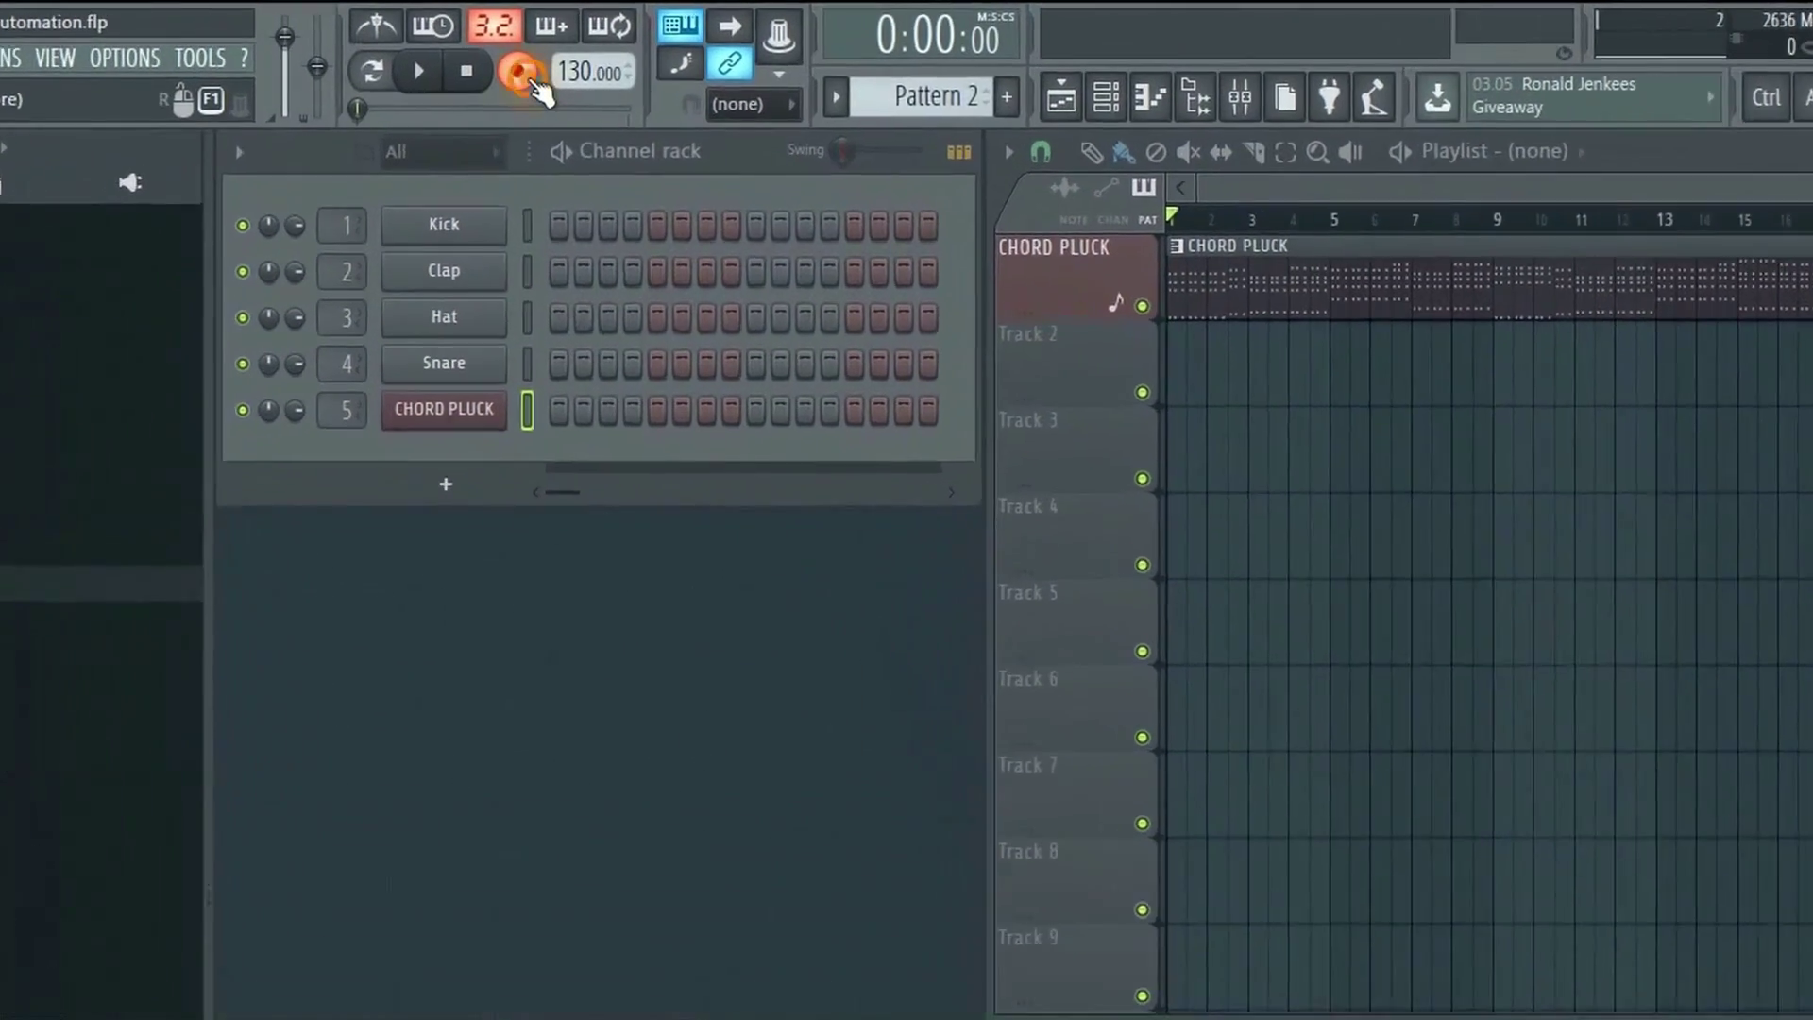
right_click(567, 67)
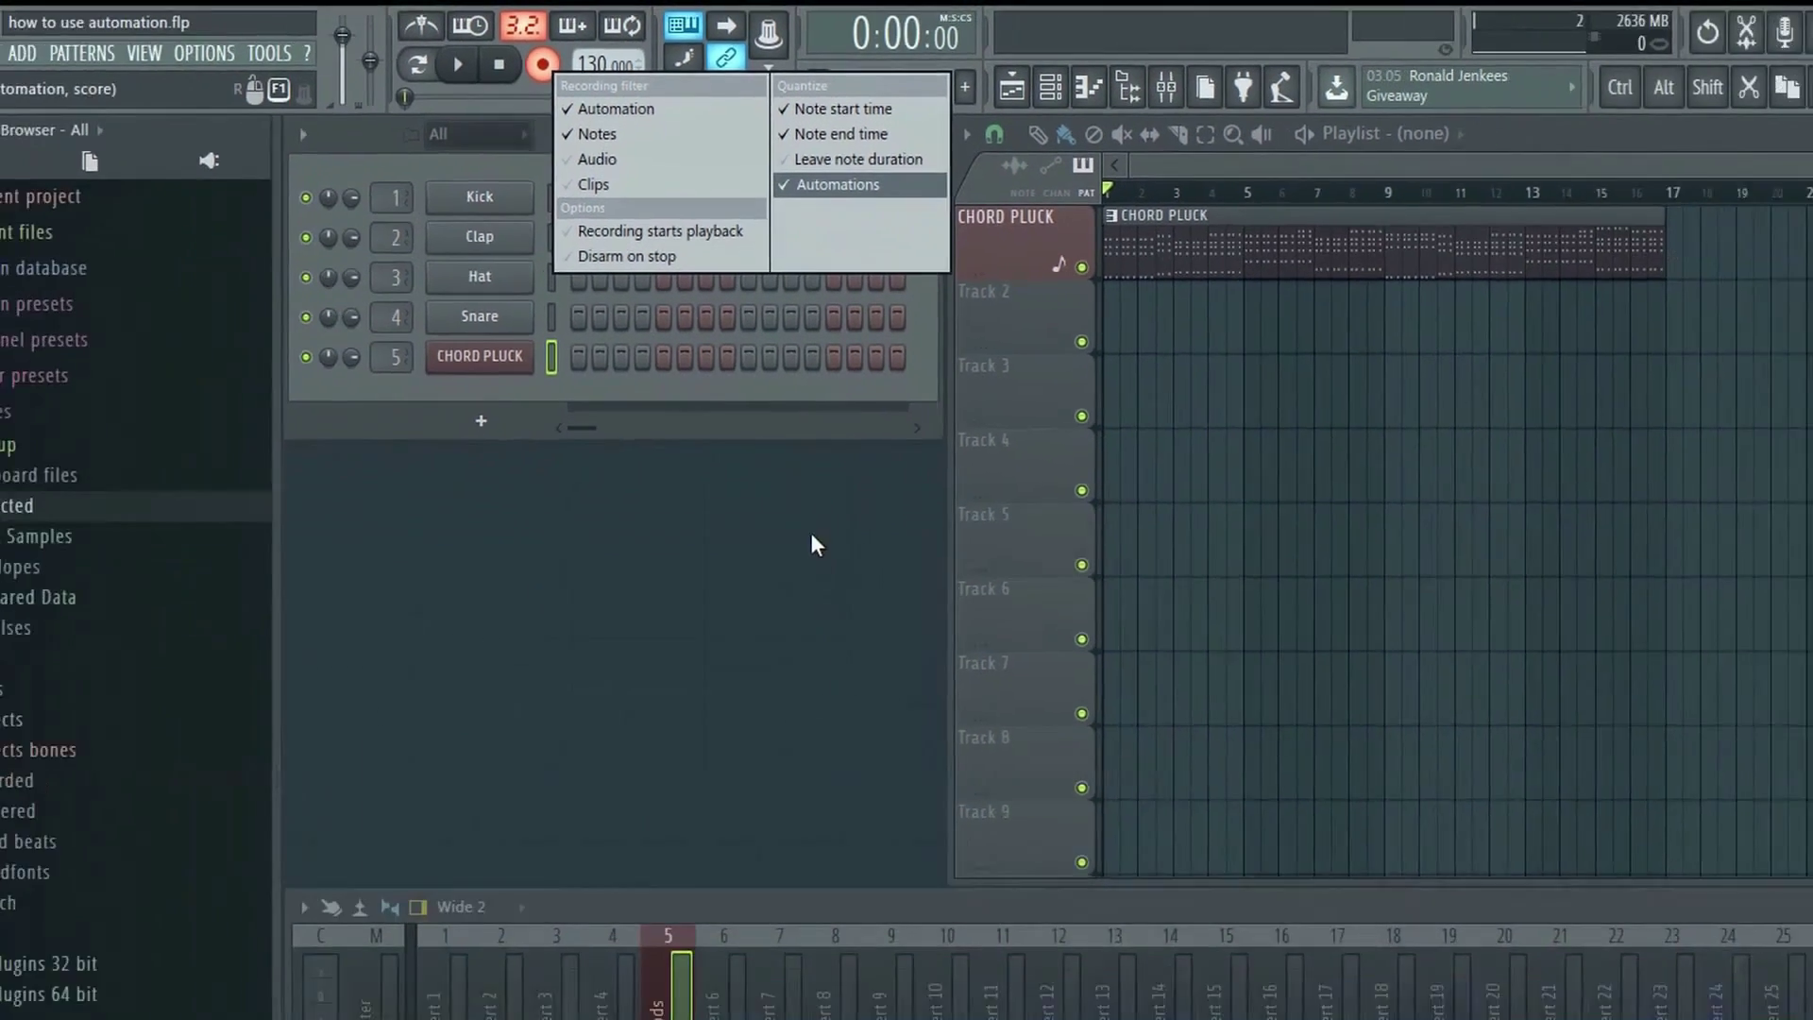
Record a live raise of the Chrods fader during playback, then stop recording.
left_click(512, 151)
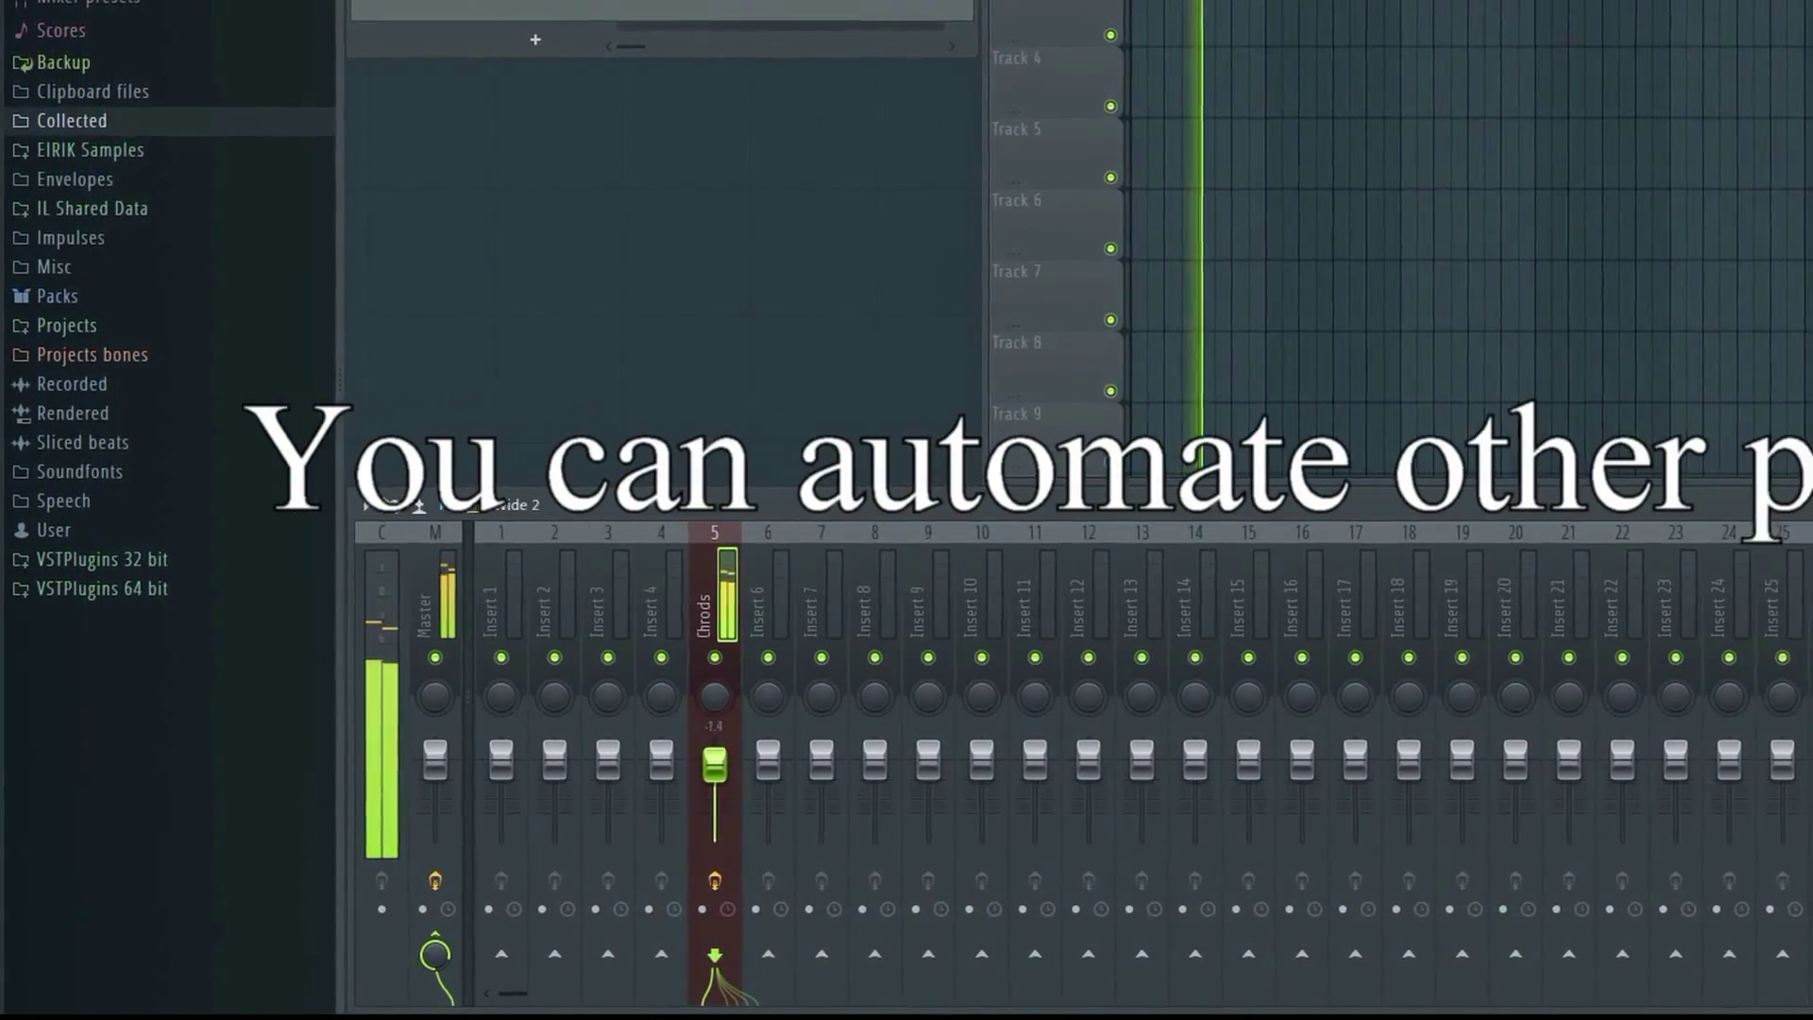
mouse_move(713, 808)
left_mouse_down()
mouse_move(706, 773)
mouse_move(694, 799)
left_mouse_up()
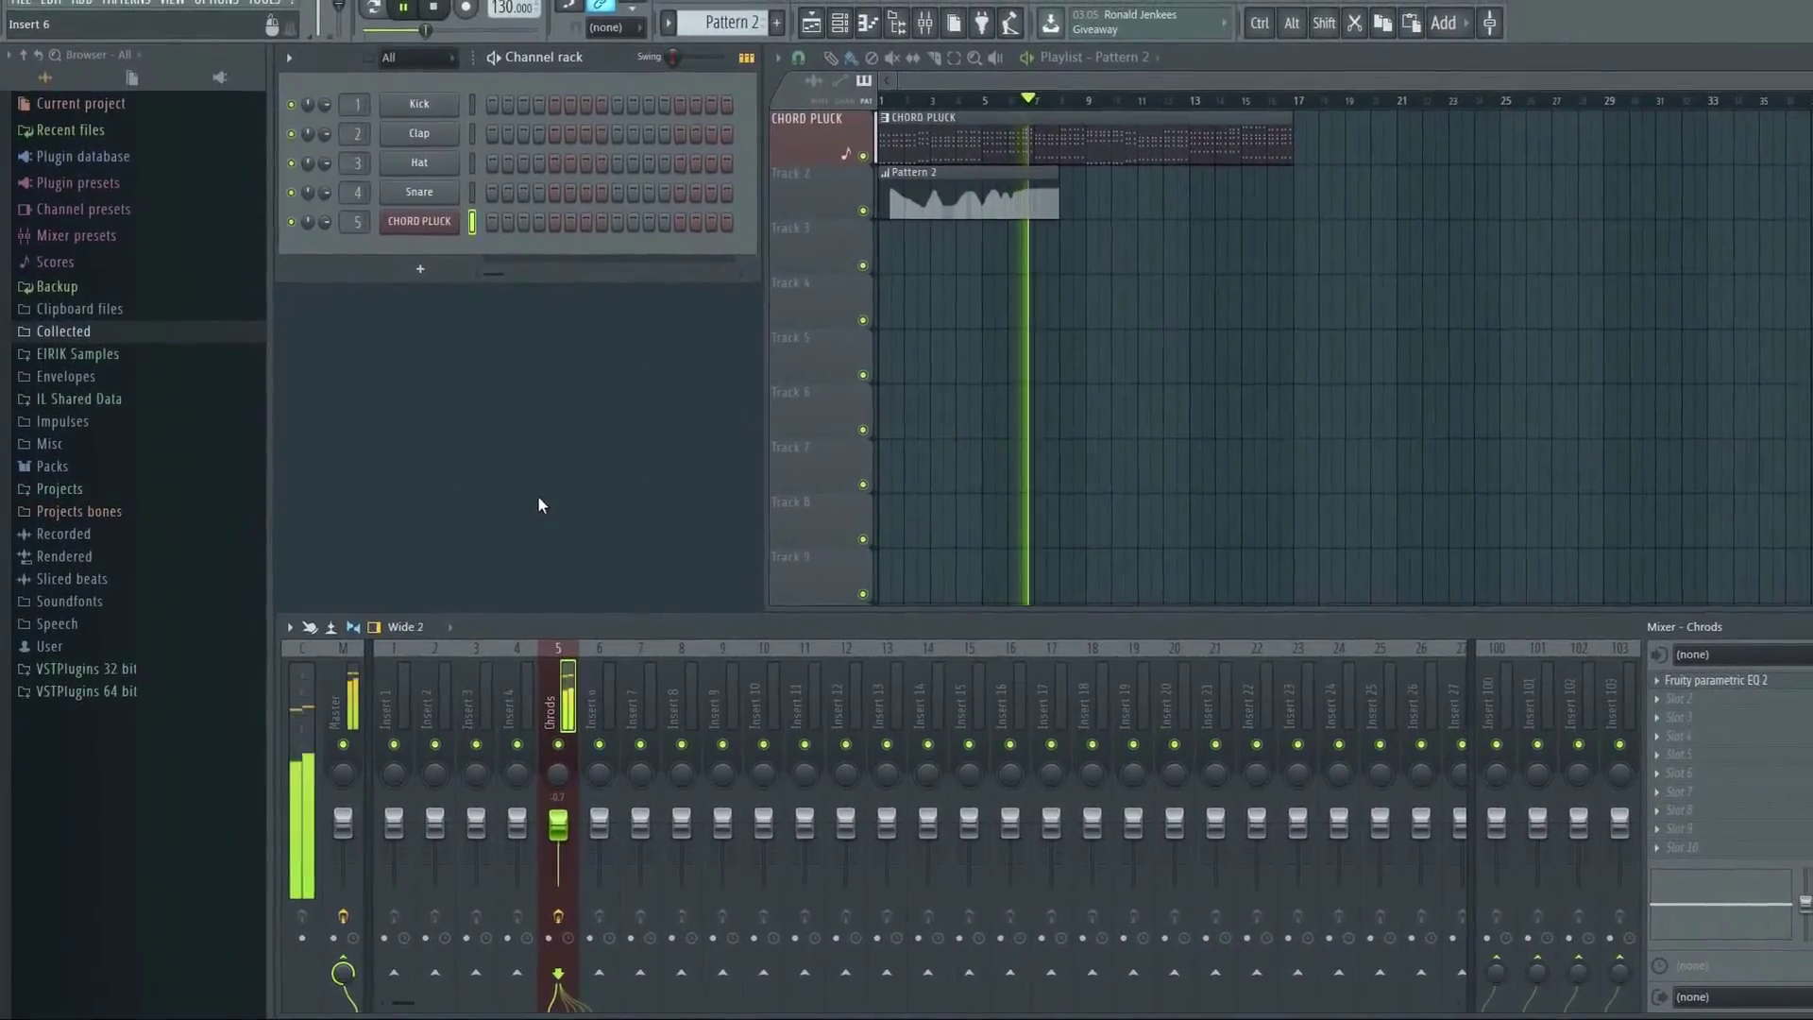
key("space")
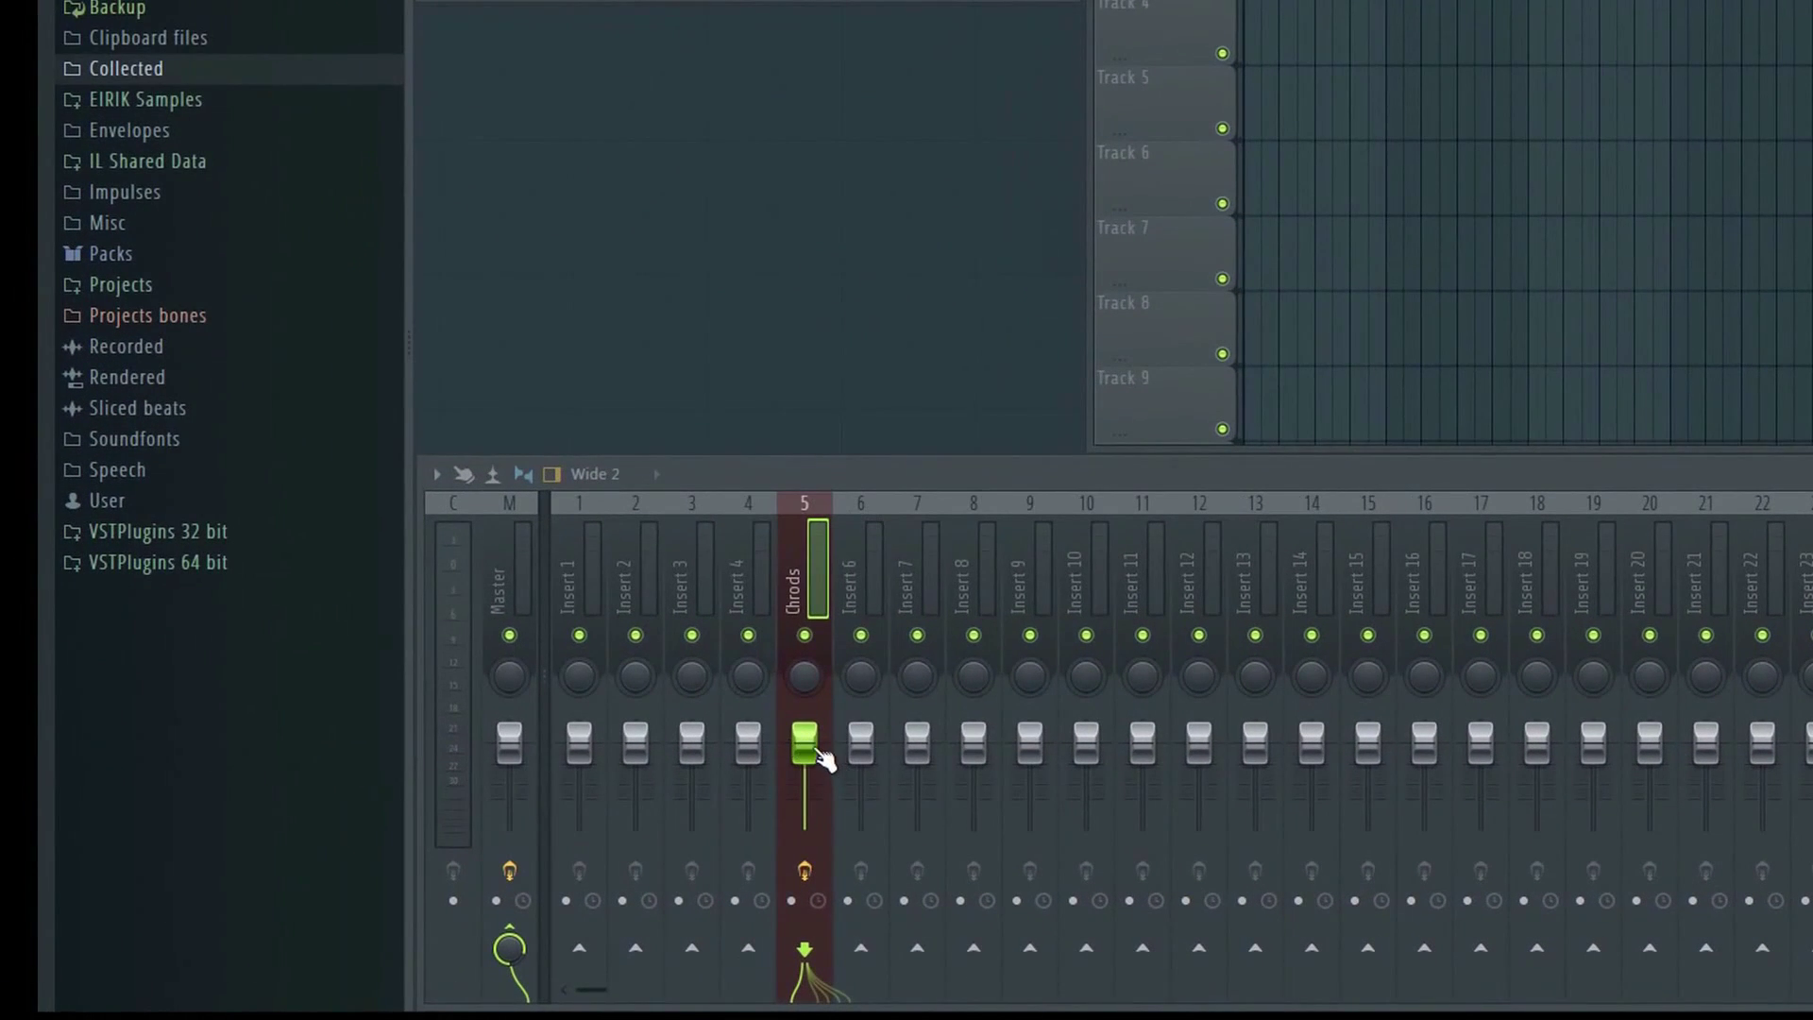
Create a Chrods - Volume automation clip and add the first points to its curve.
right_click(810, 744)
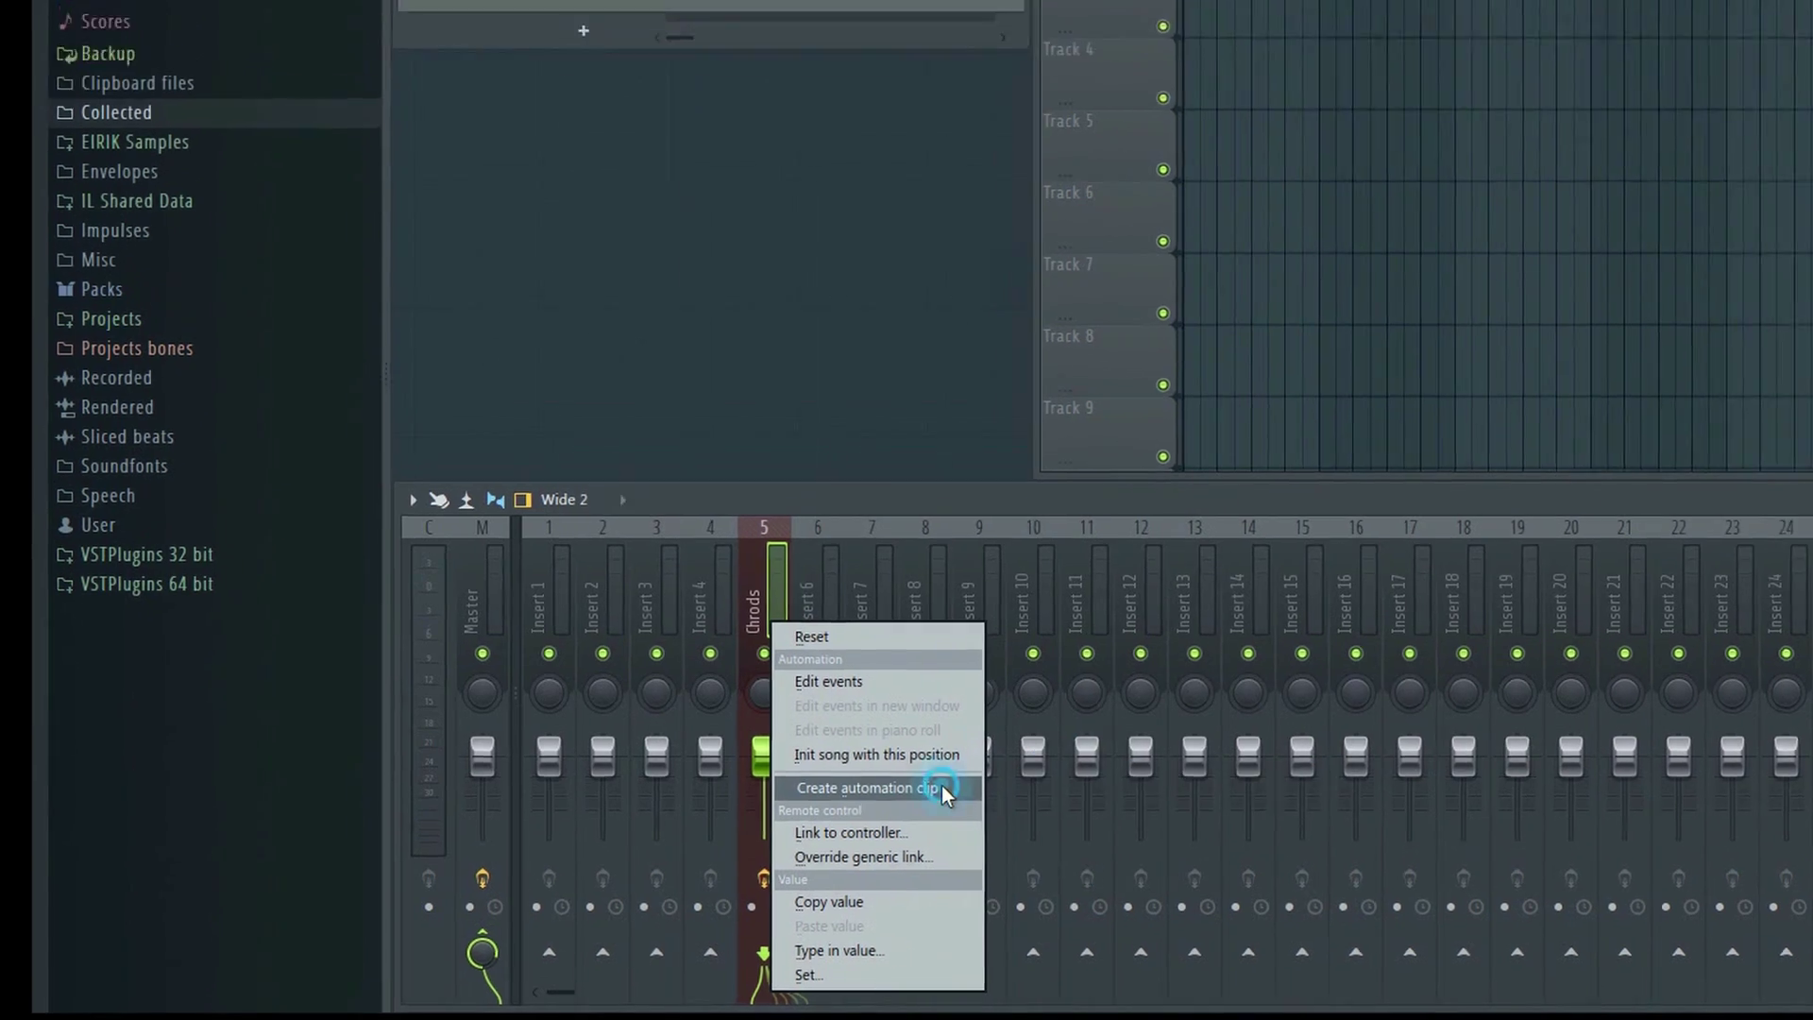
left_click(989, 774)
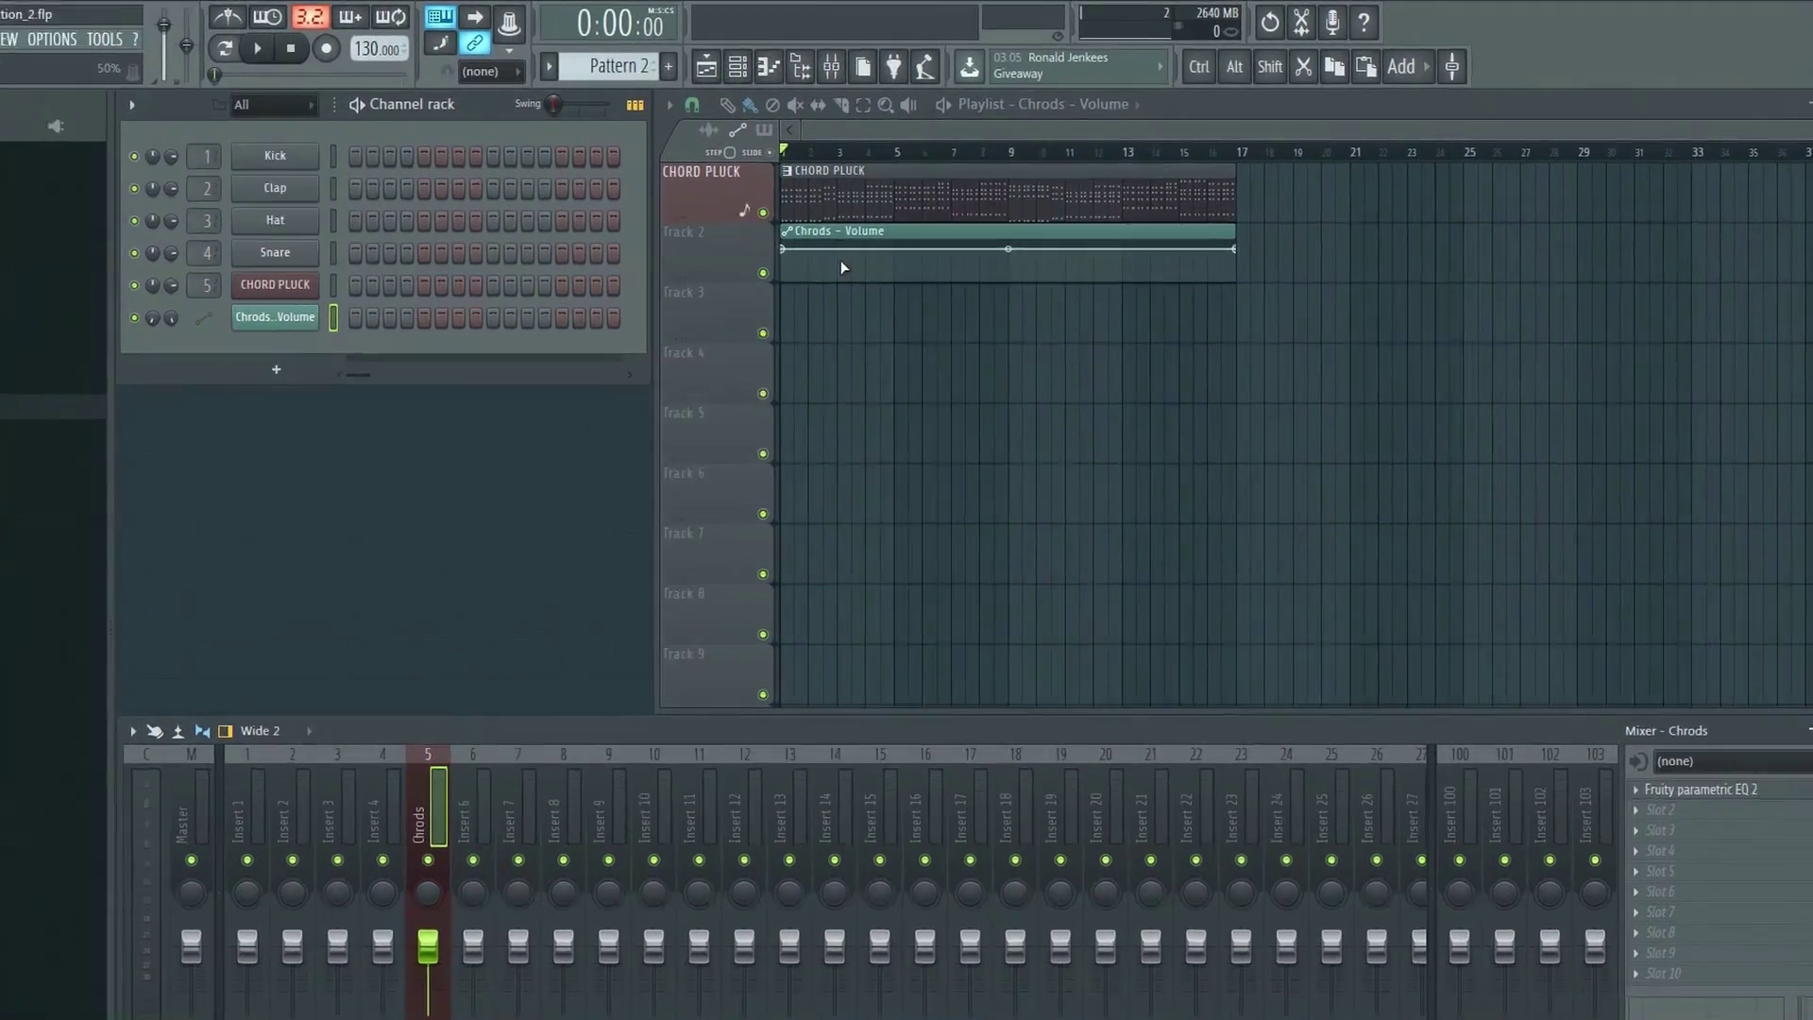
right_click(904, 234)
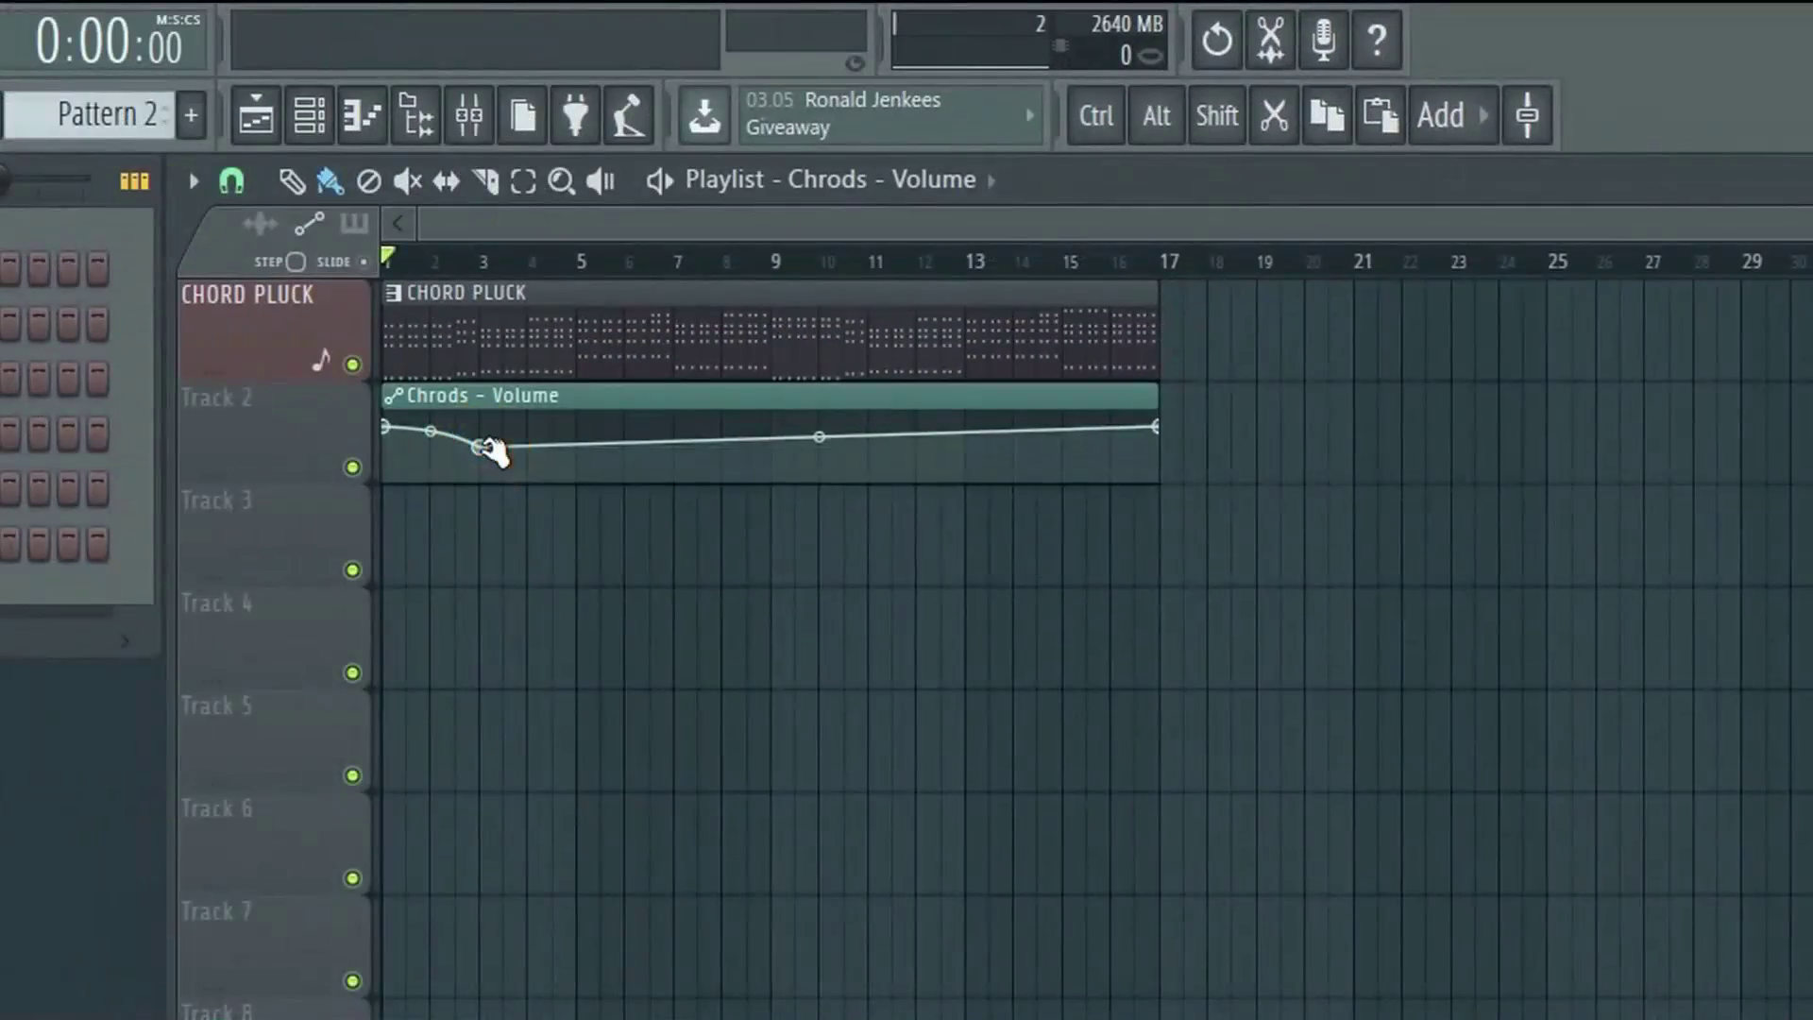
right_click(527, 415)
right_click(576, 431)
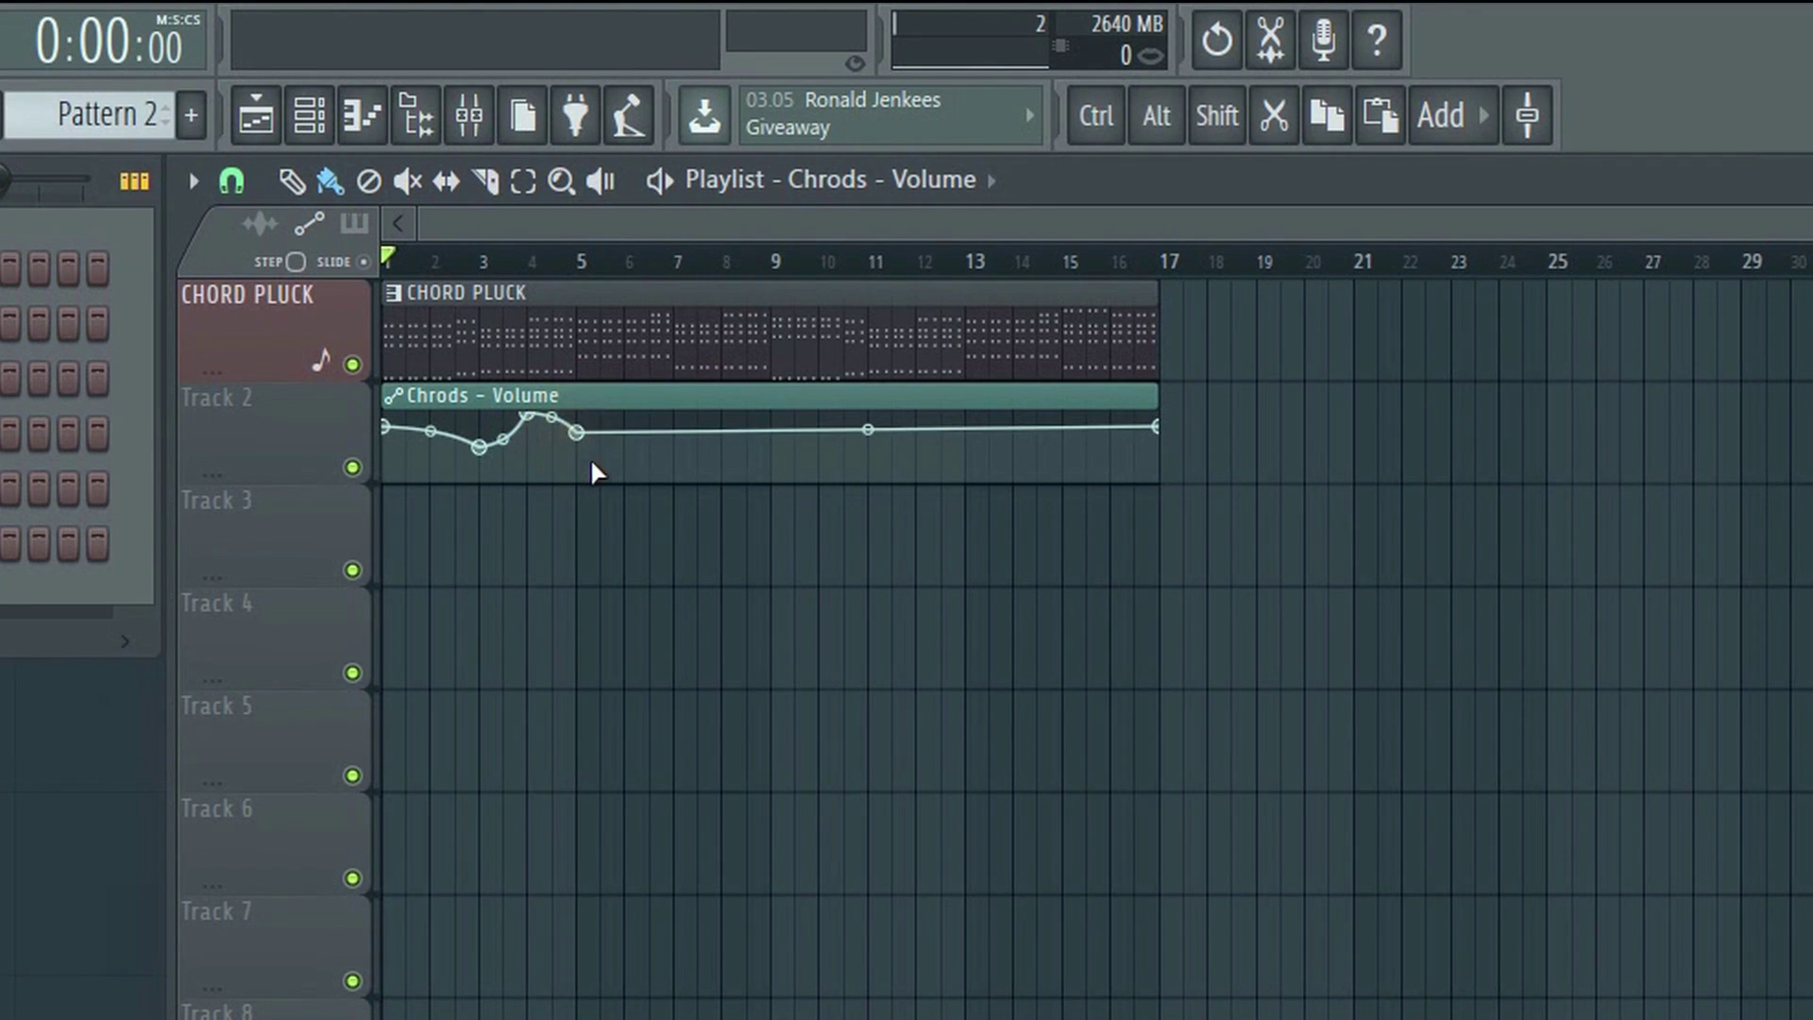
Add dip points, move one lower and later, and push another right to lengthen the clip.
right_click(650, 469)
right_click(674, 436)
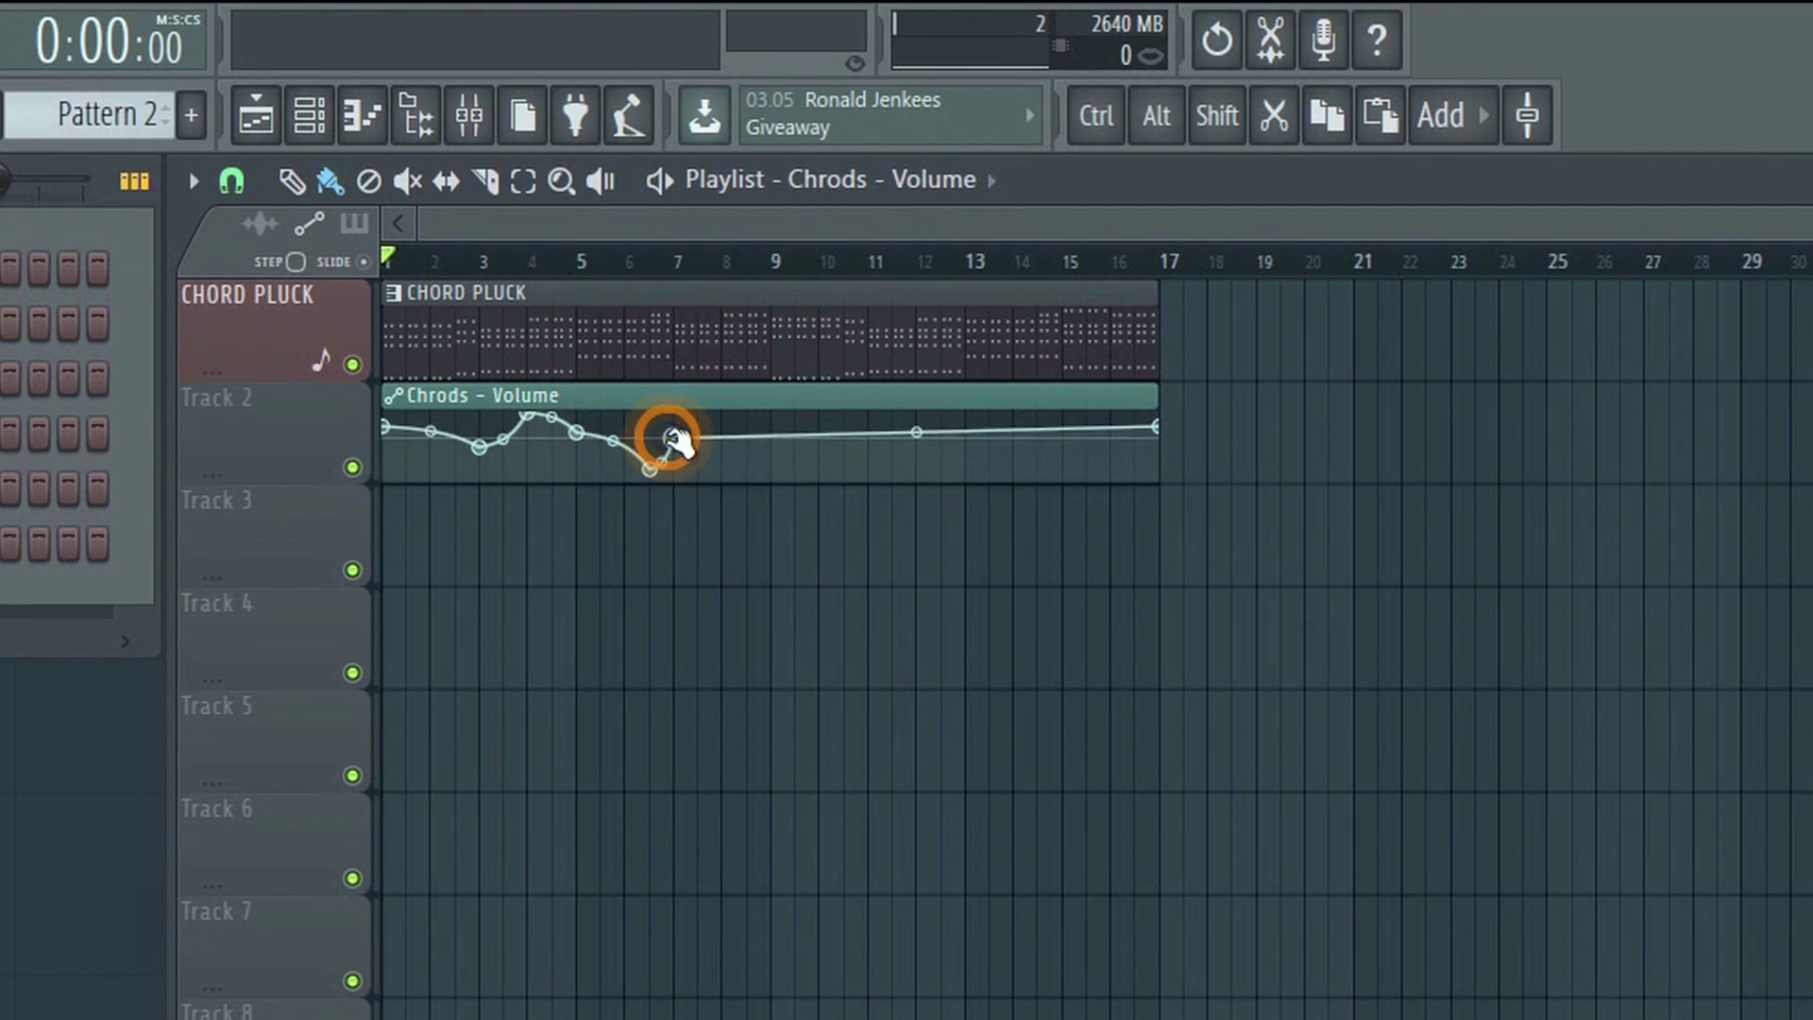
right_click(819, 461)
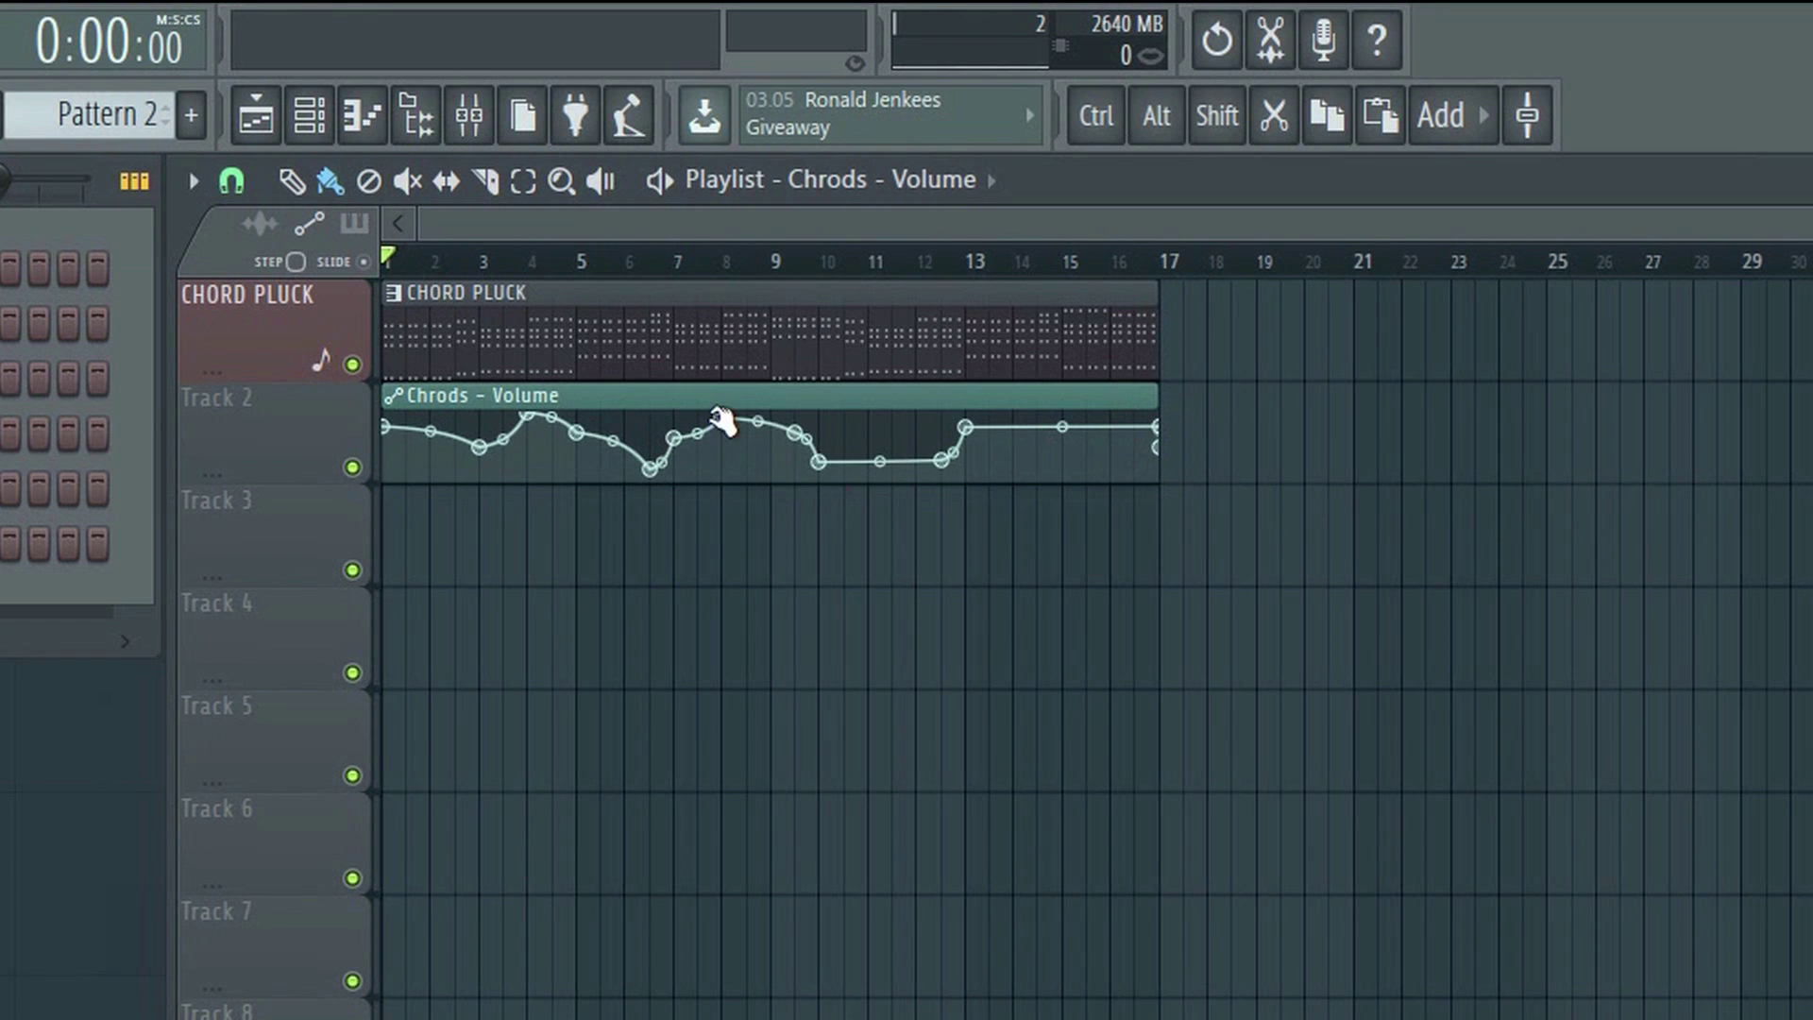
left_click_drag(721, 420, 755, 448)
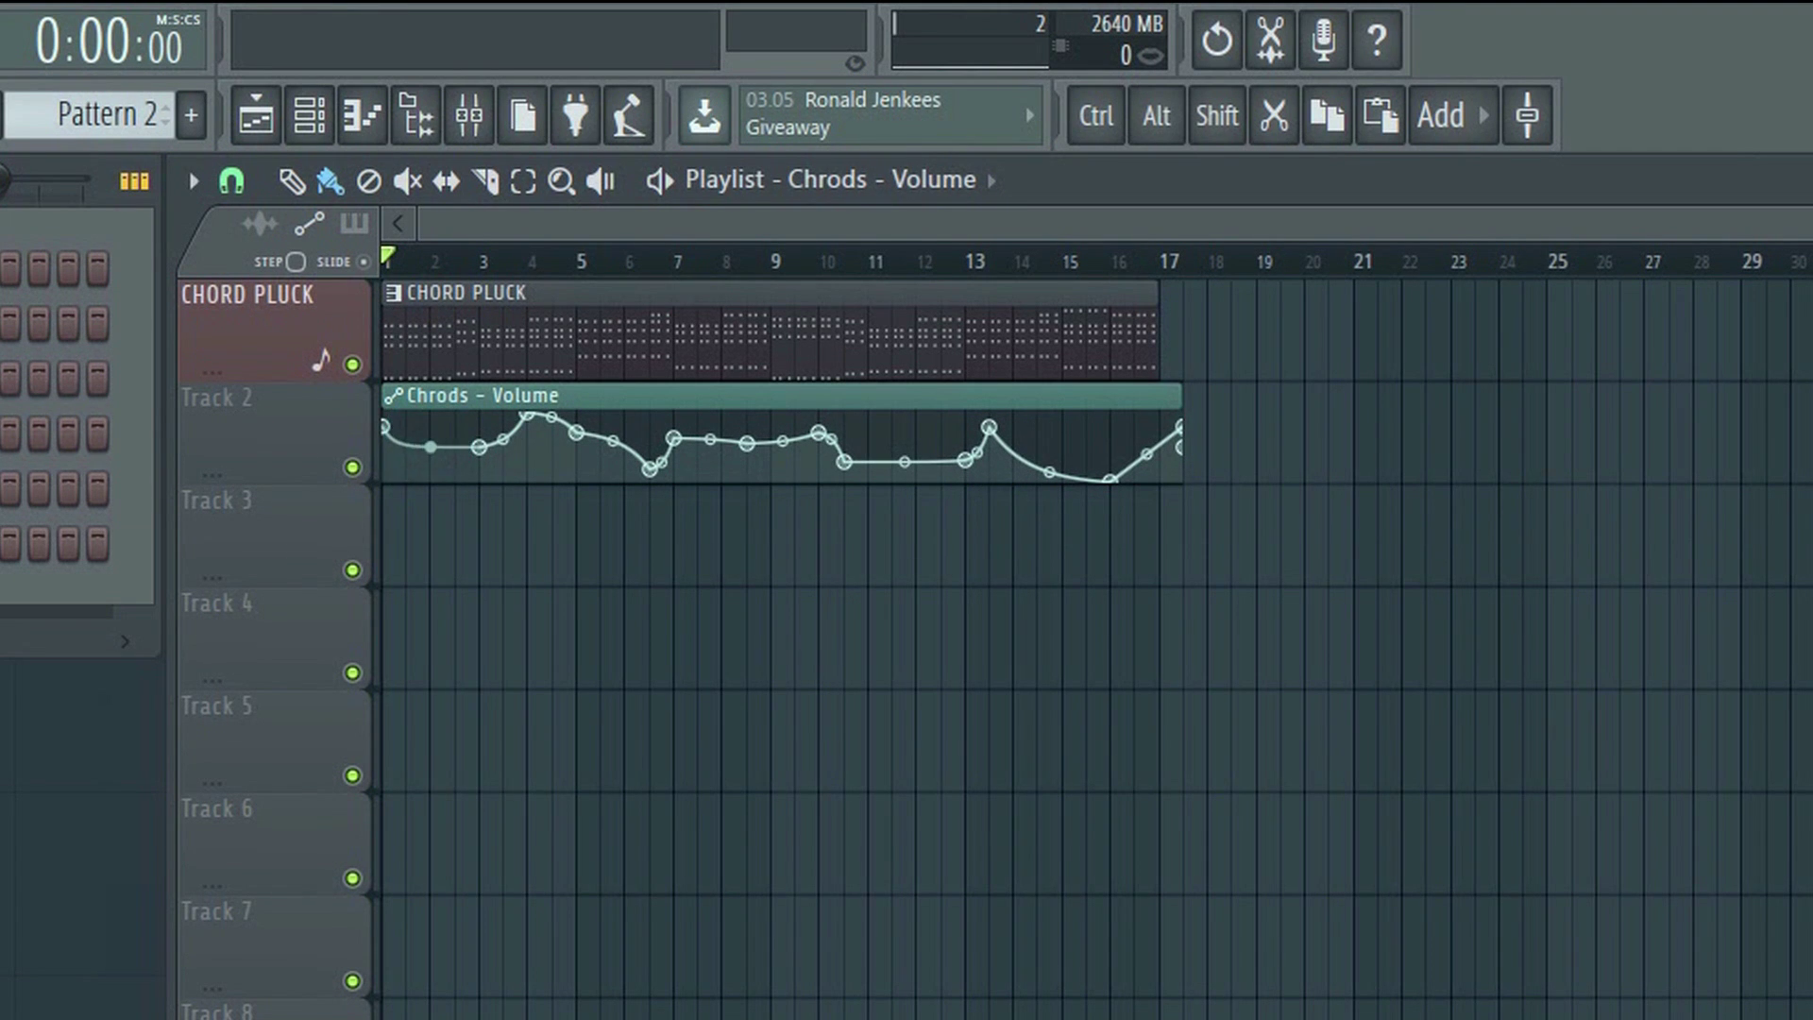
left_click_drag(500, 472, 524, 475)
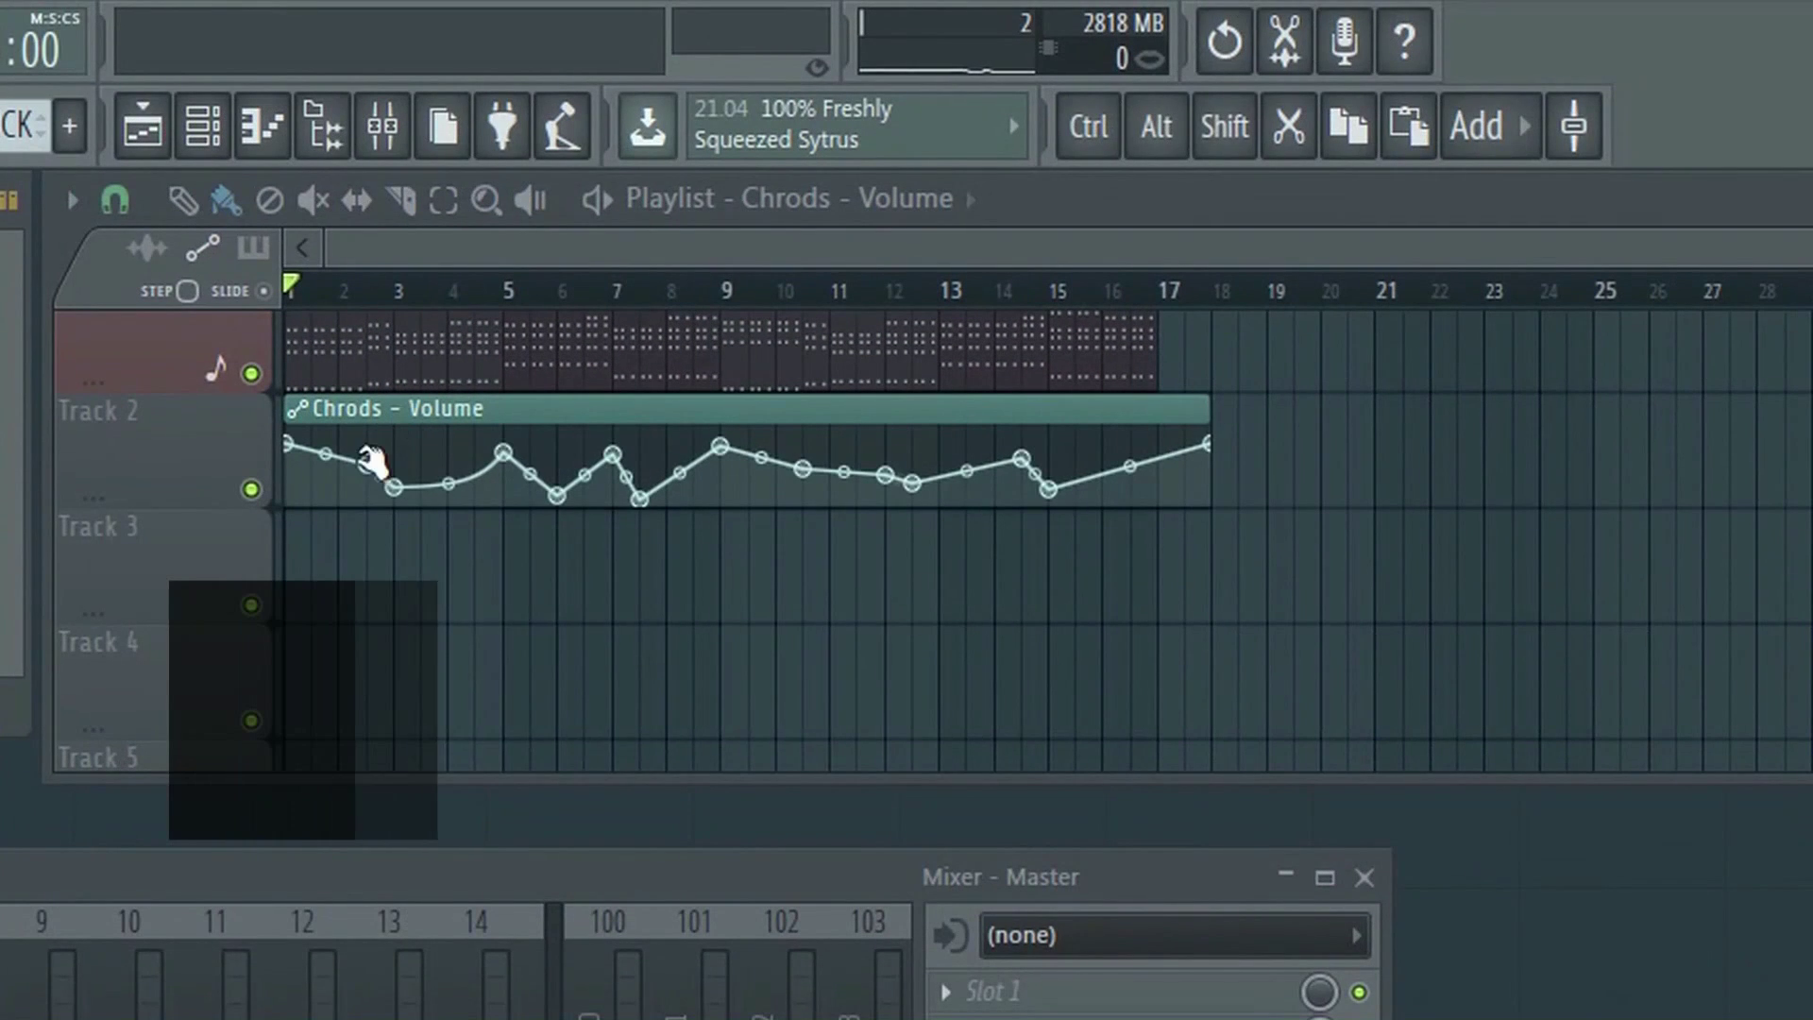
In slide mode, sweep new points around bar 3 and between bars 8 and 13.
left_click(264, 292)
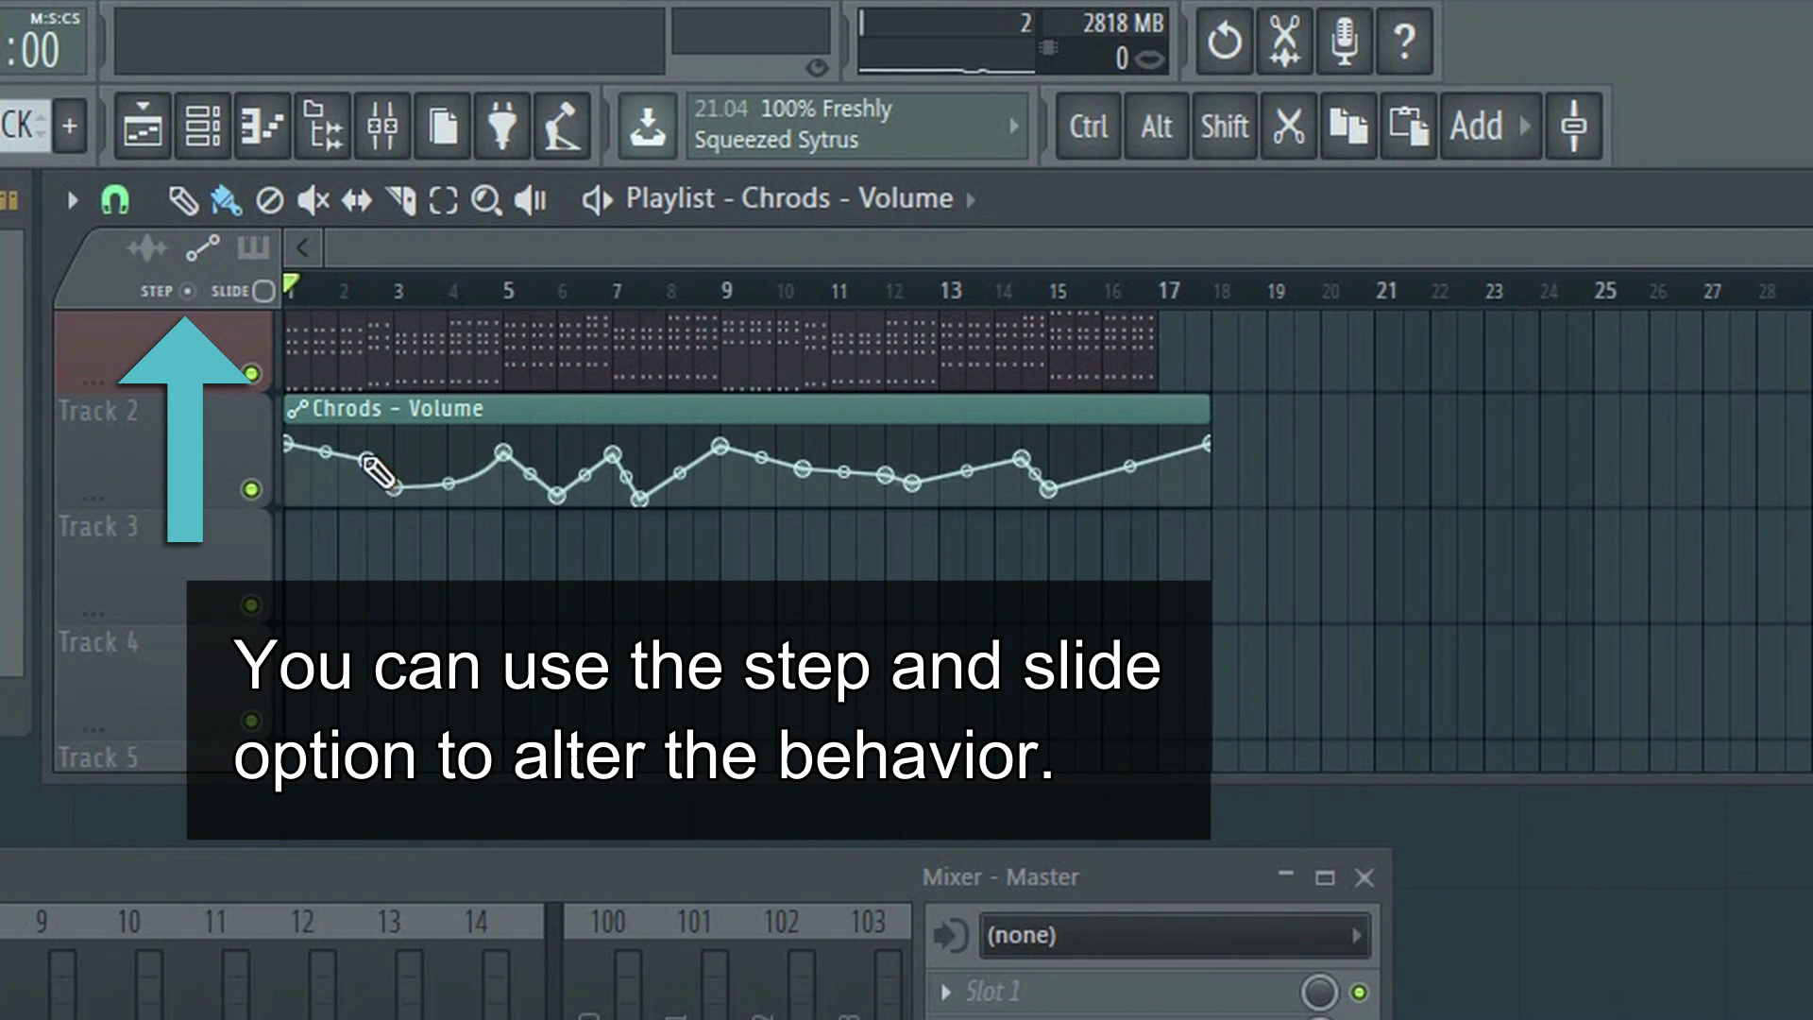
left_click_drag(370, 462, 419, 479)
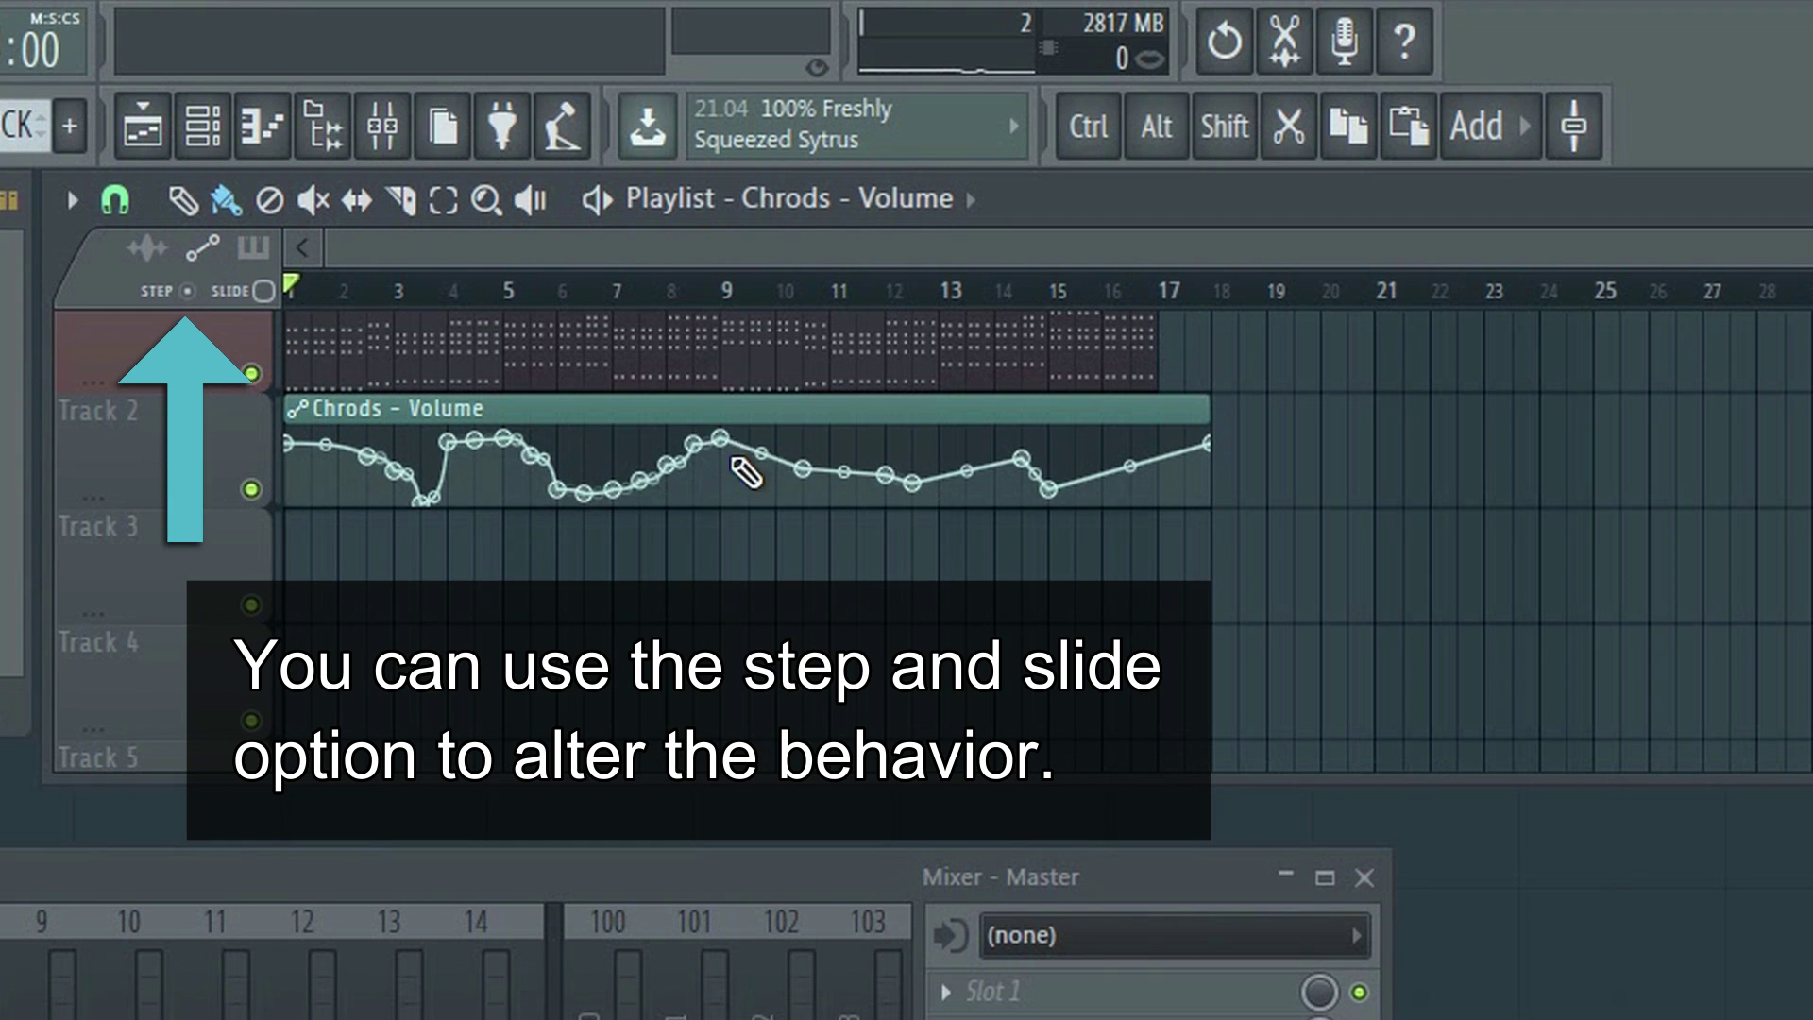
left_click_drag(746, 474, 1044, 478)
Toggle slide drawing and reshape the points near bar 4 into a stepped rise.
left_click(265, 292)
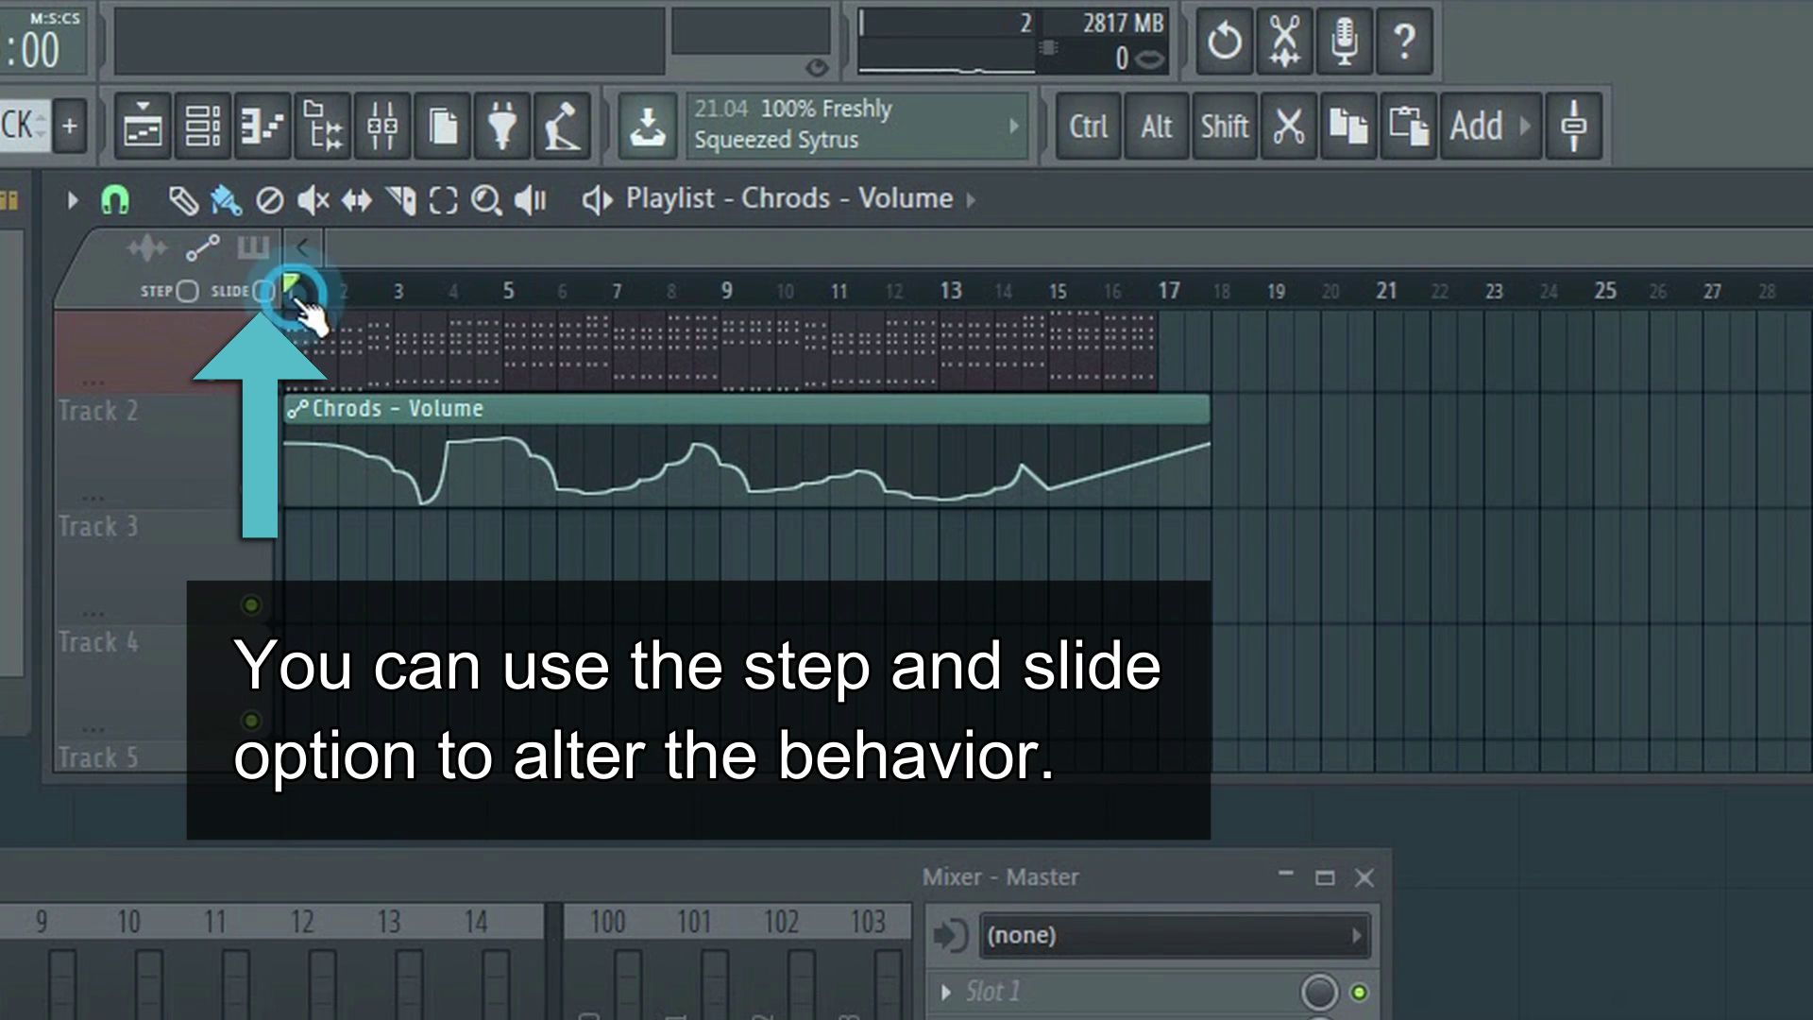
left_click_drag(447, 441, 473, 440)
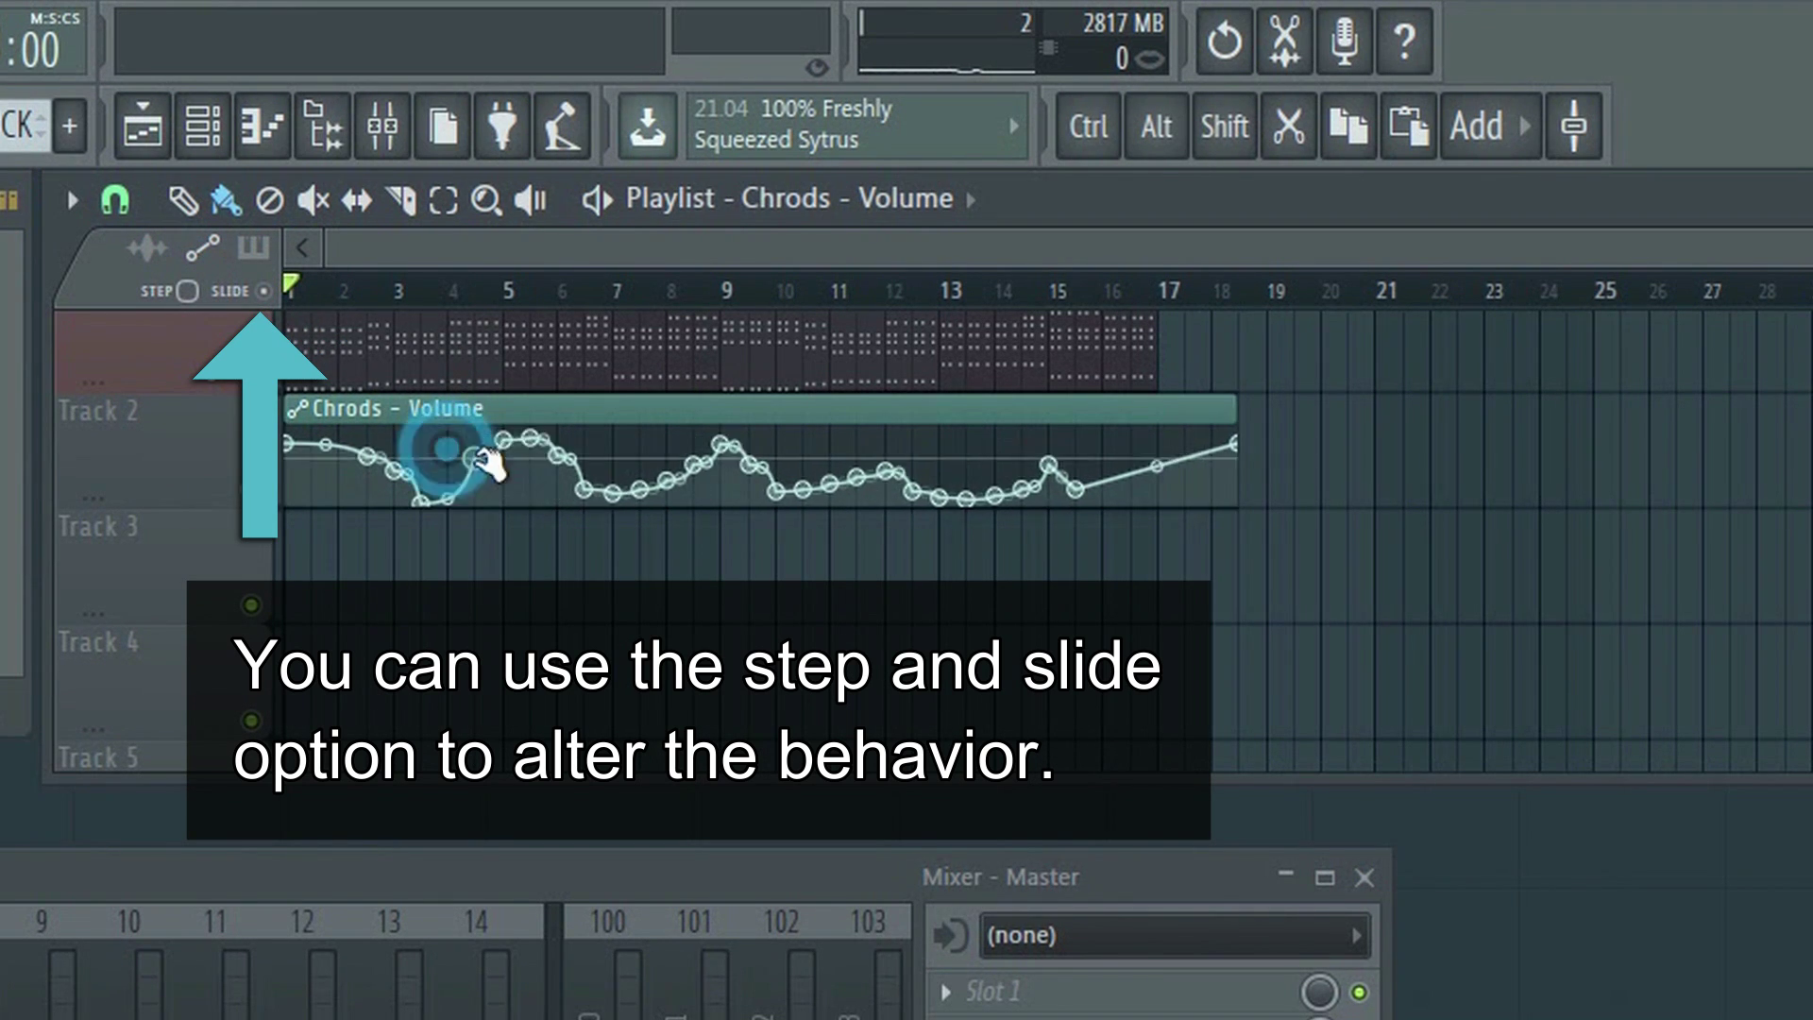
left_click(261, 292)
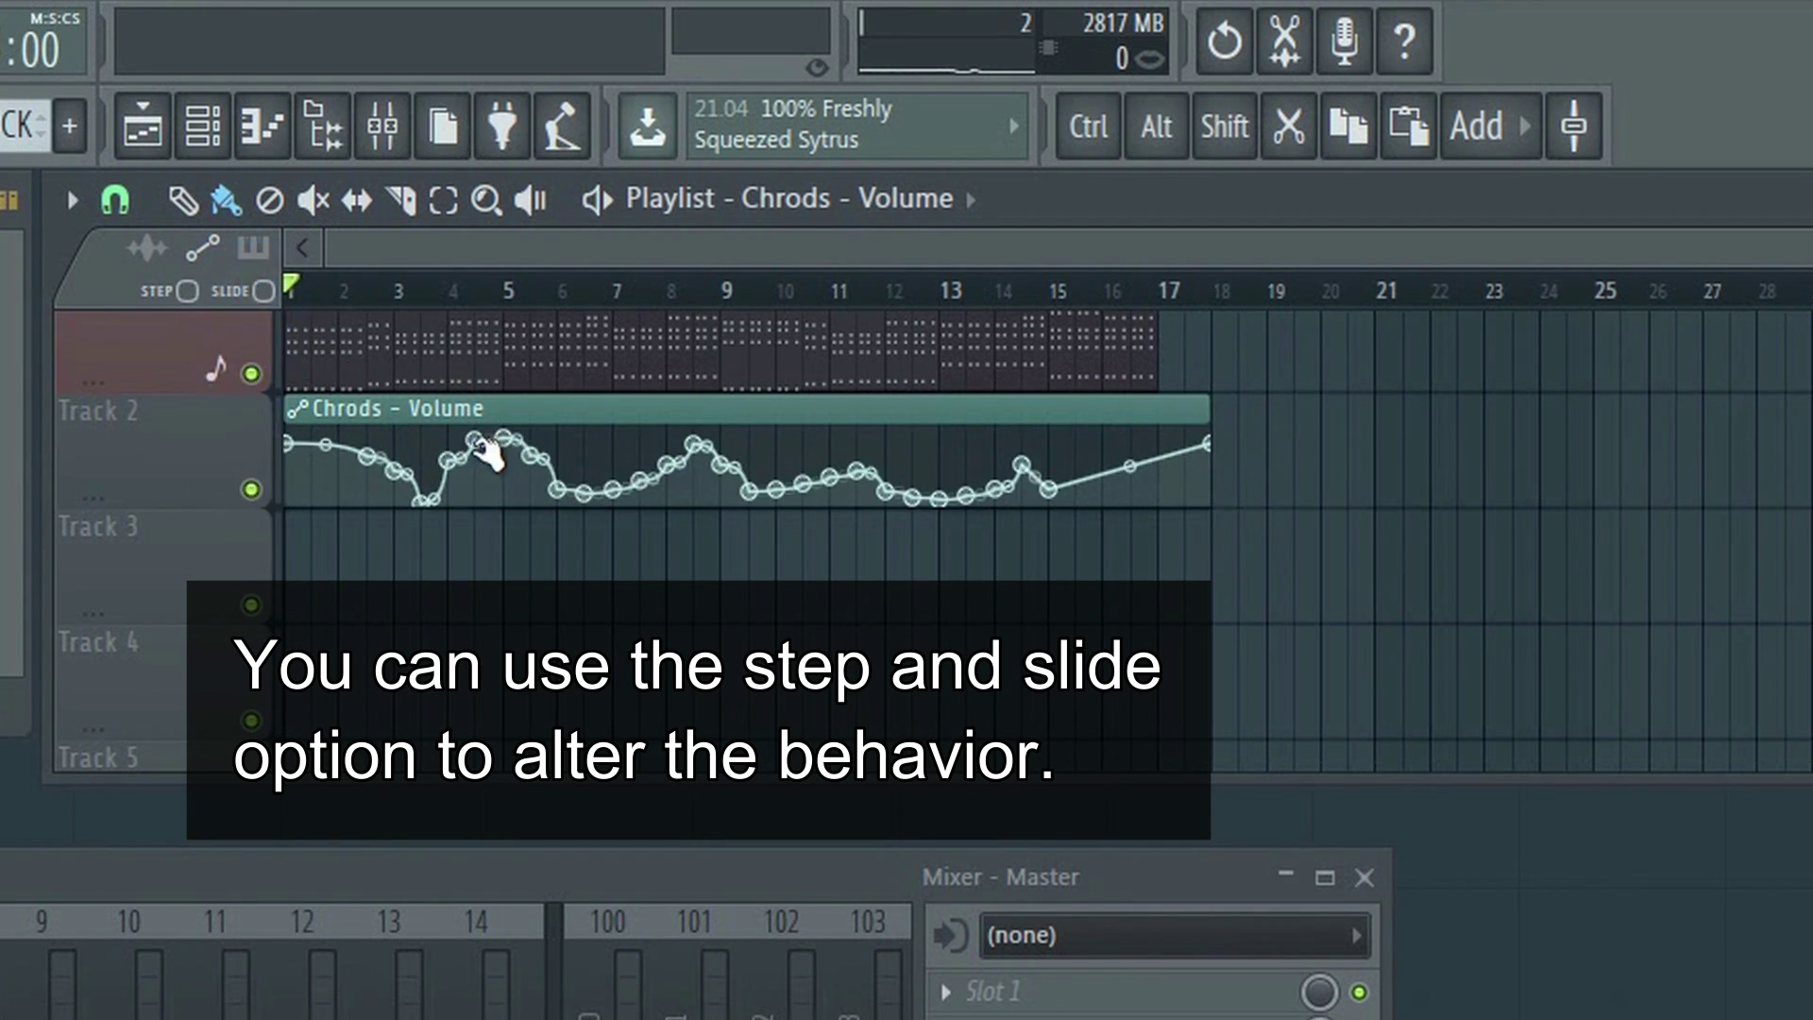
left_click_drag(451, 462, 449, 500)
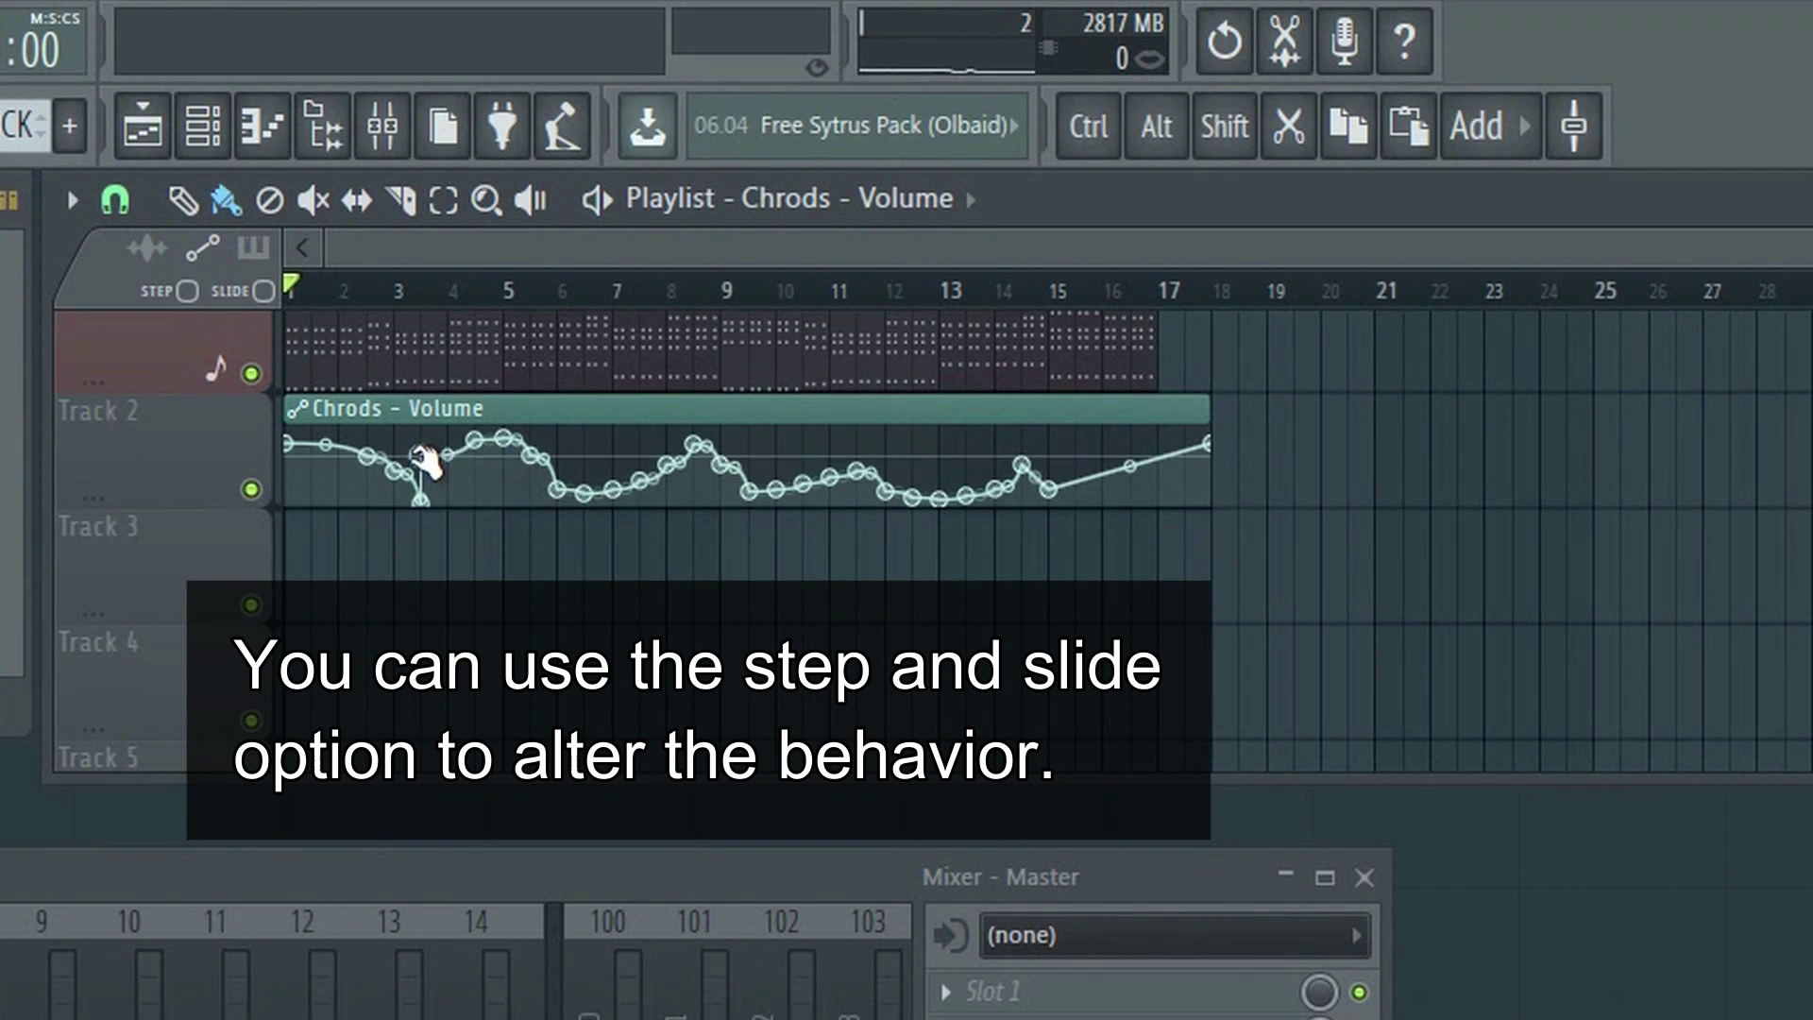
left_click(261, 292)
left_click(471, 481)
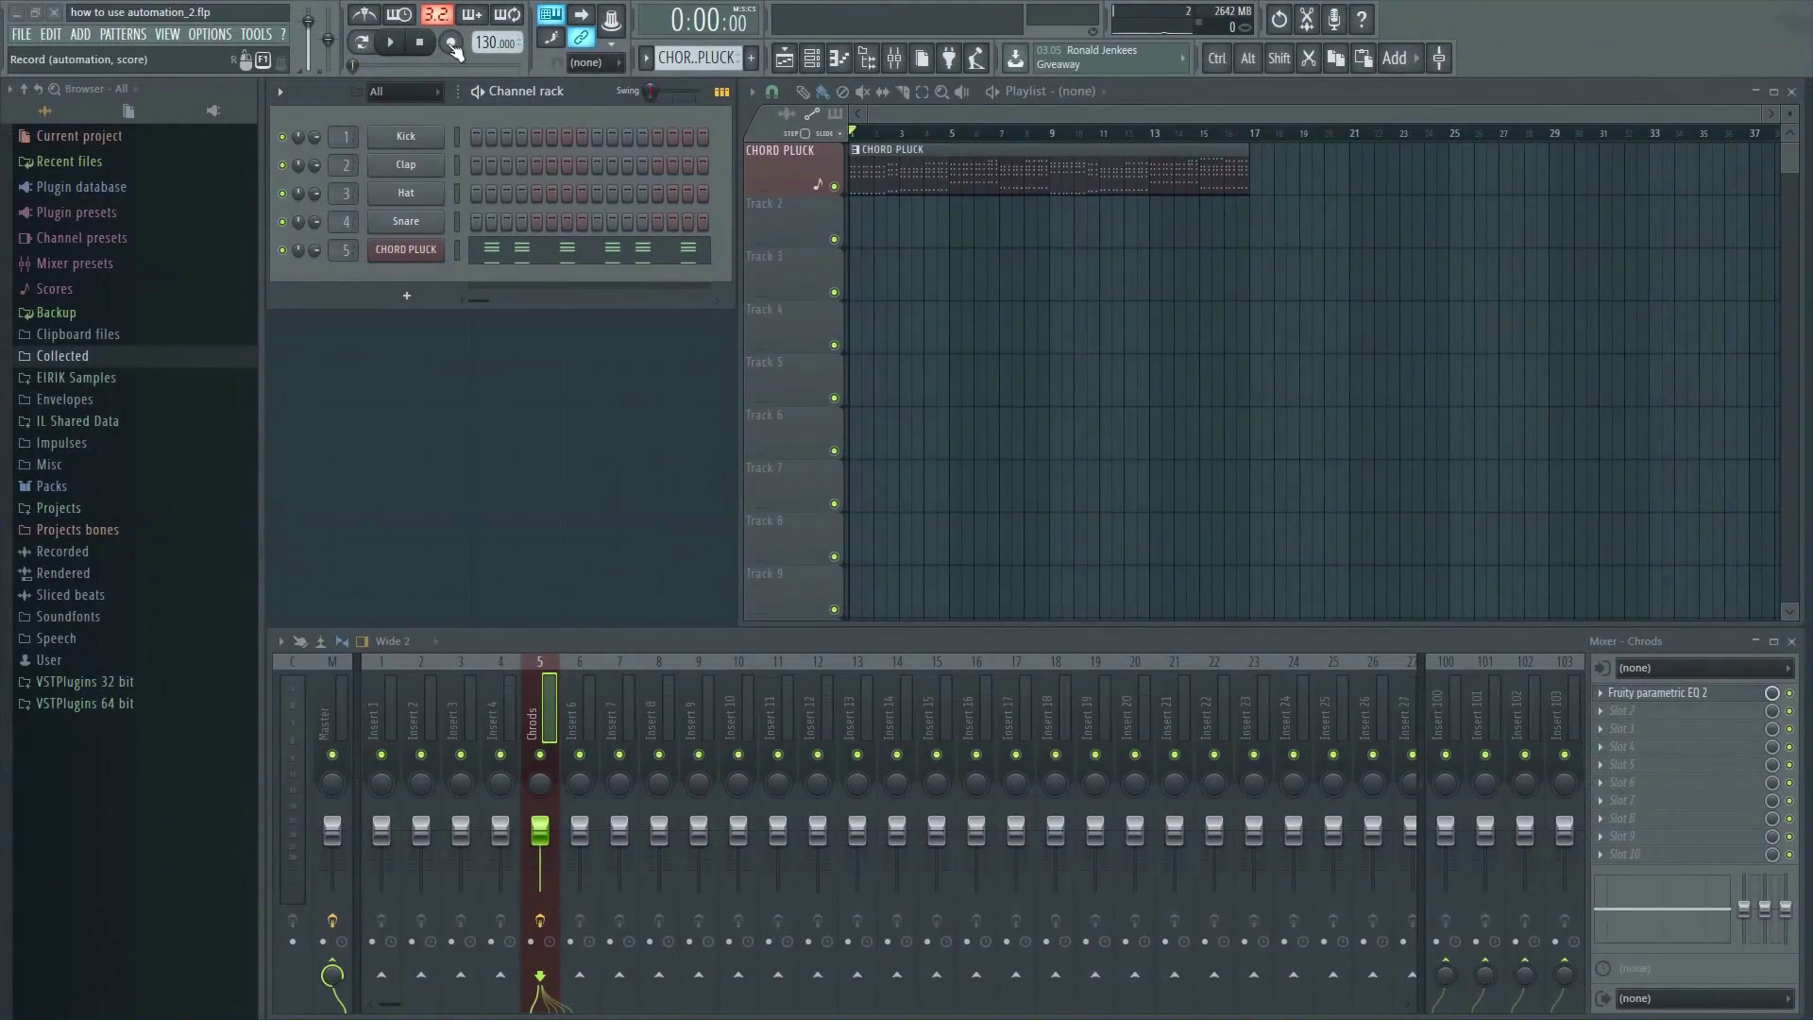
Record Notes and automation while lowering the Chrods fader to -2.2 dB, then stop.
left_click(452, 43)
left_click(917, 611)
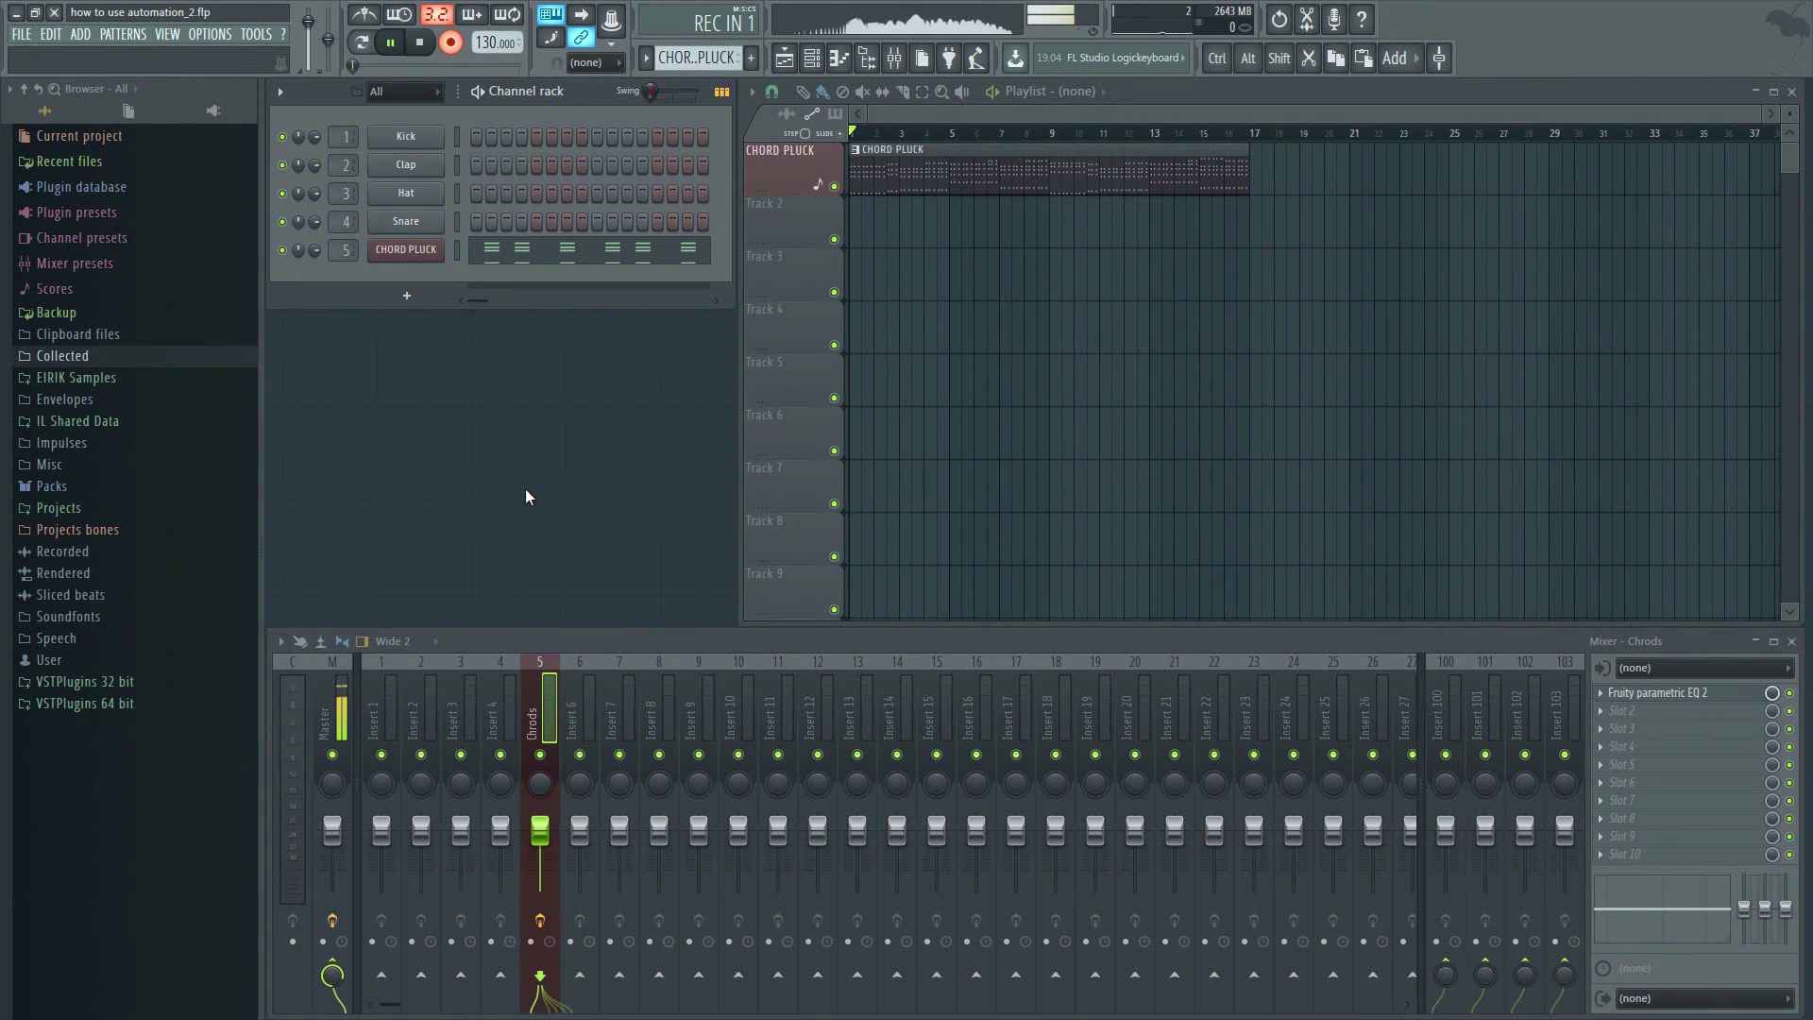
mouse_move(548, 836)
left_mouse_down()
mouse_move(540, 854)
mouse_move(540, 832)
left_mouse_up()
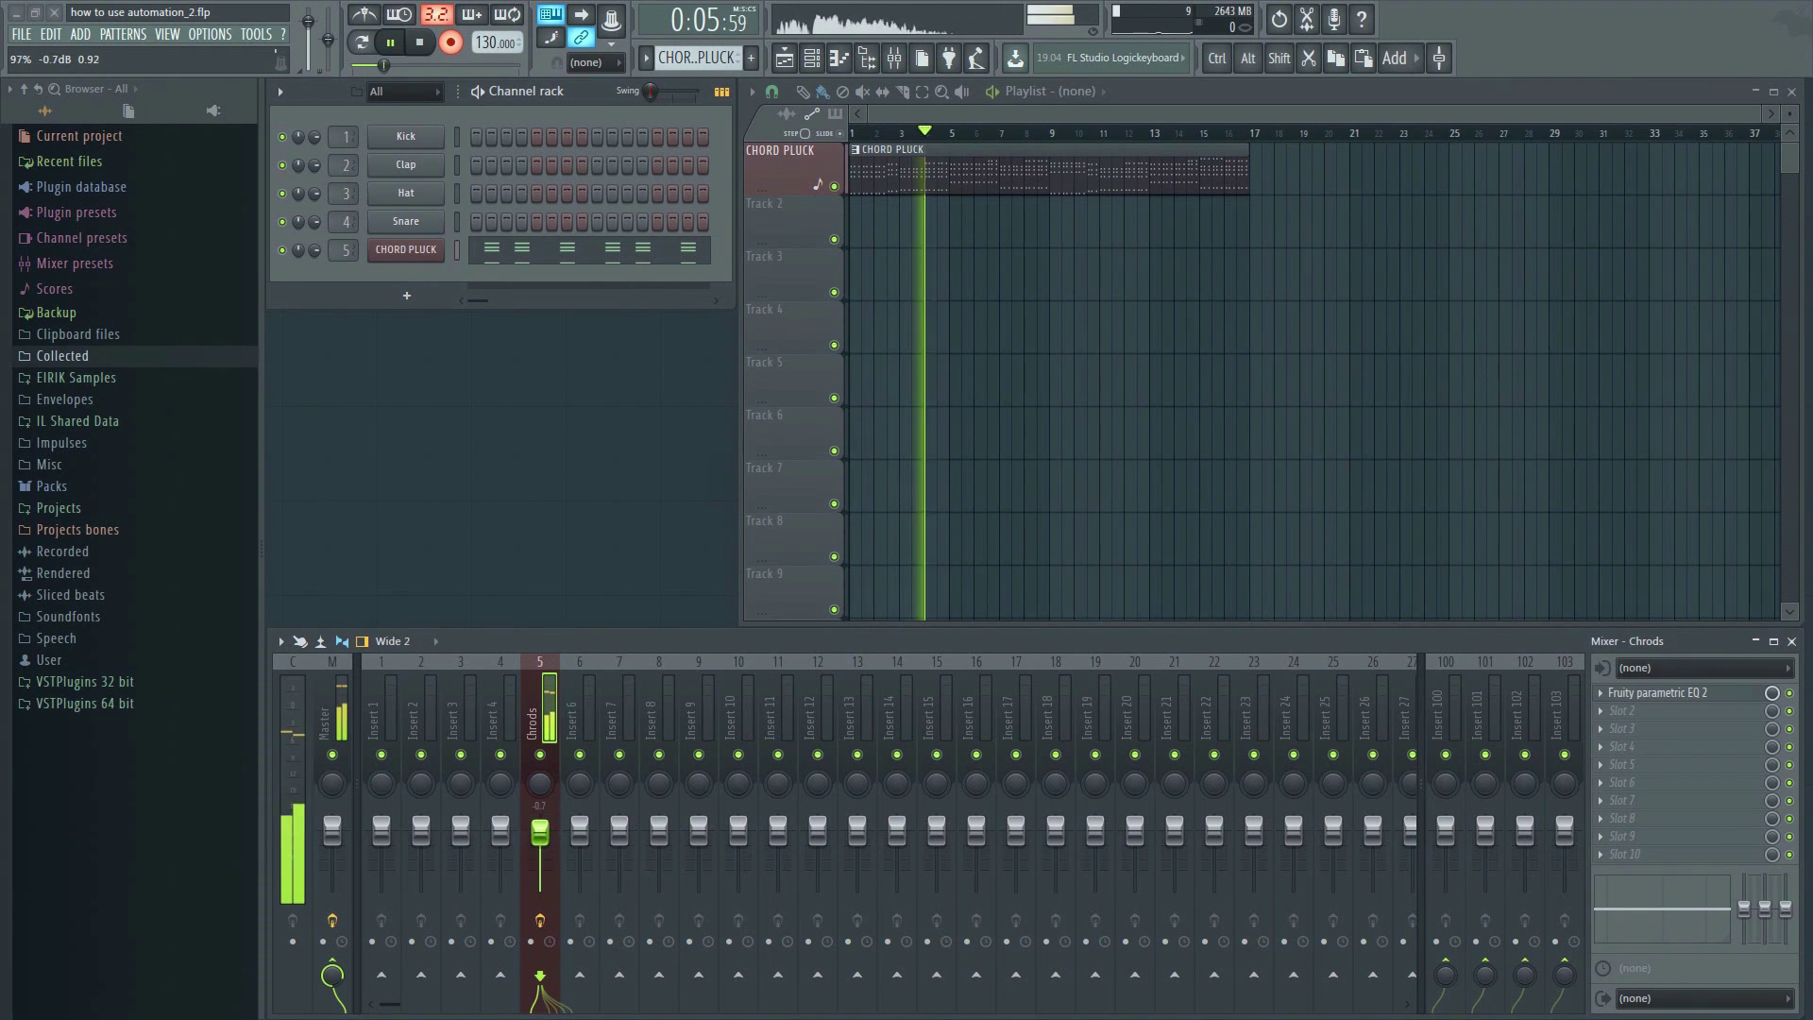
key("space")
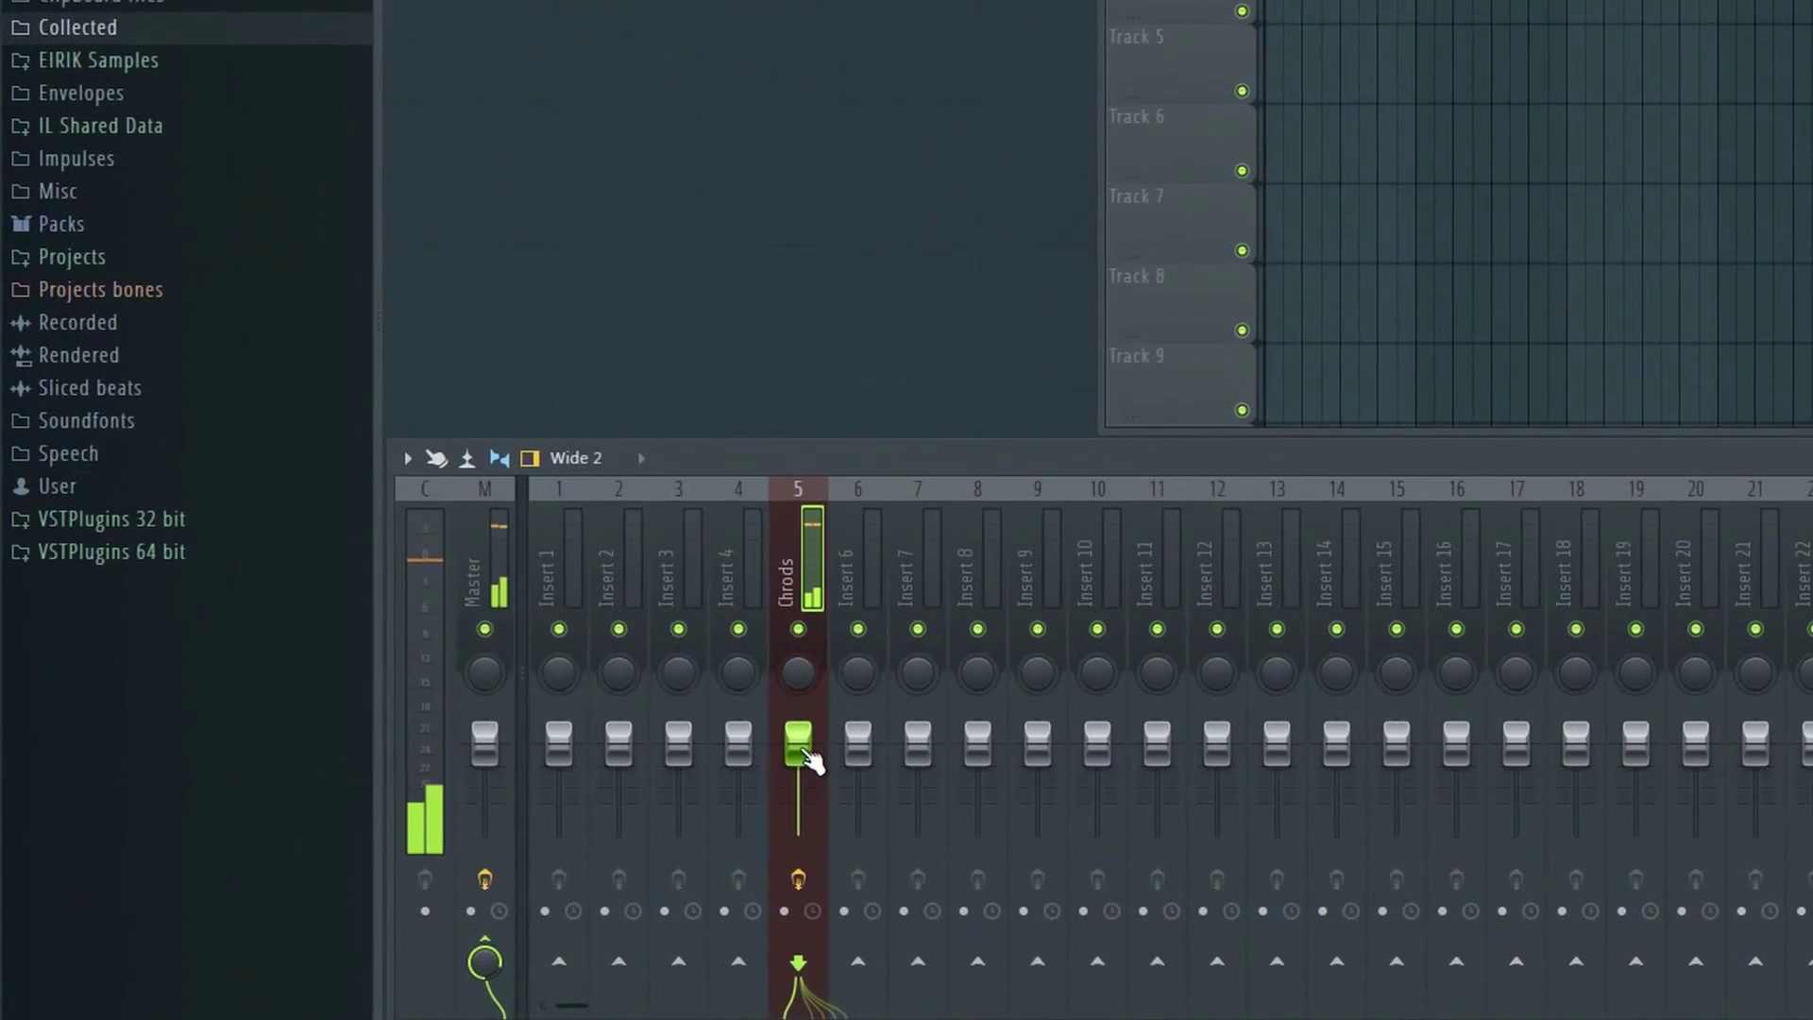
Open the recorded Chrods volume events and use Edit > Turn into automation clip.
right_click(802, 745)
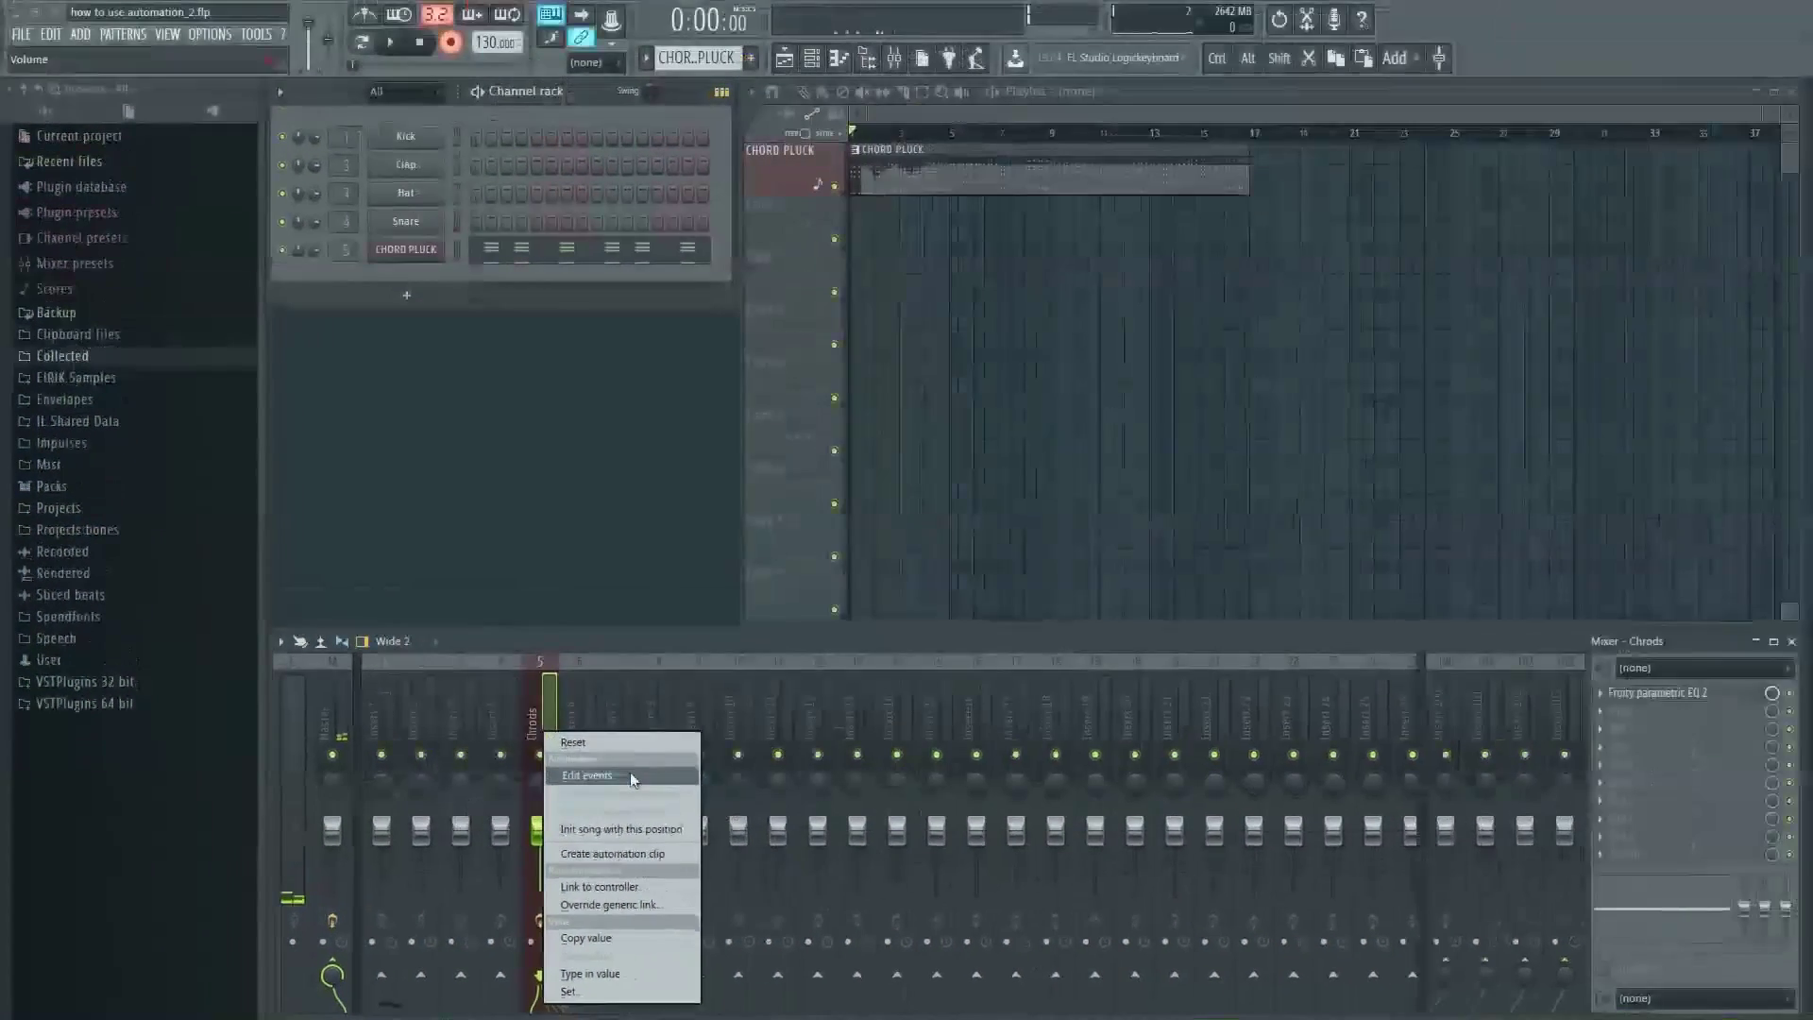
left_click(631, 775)
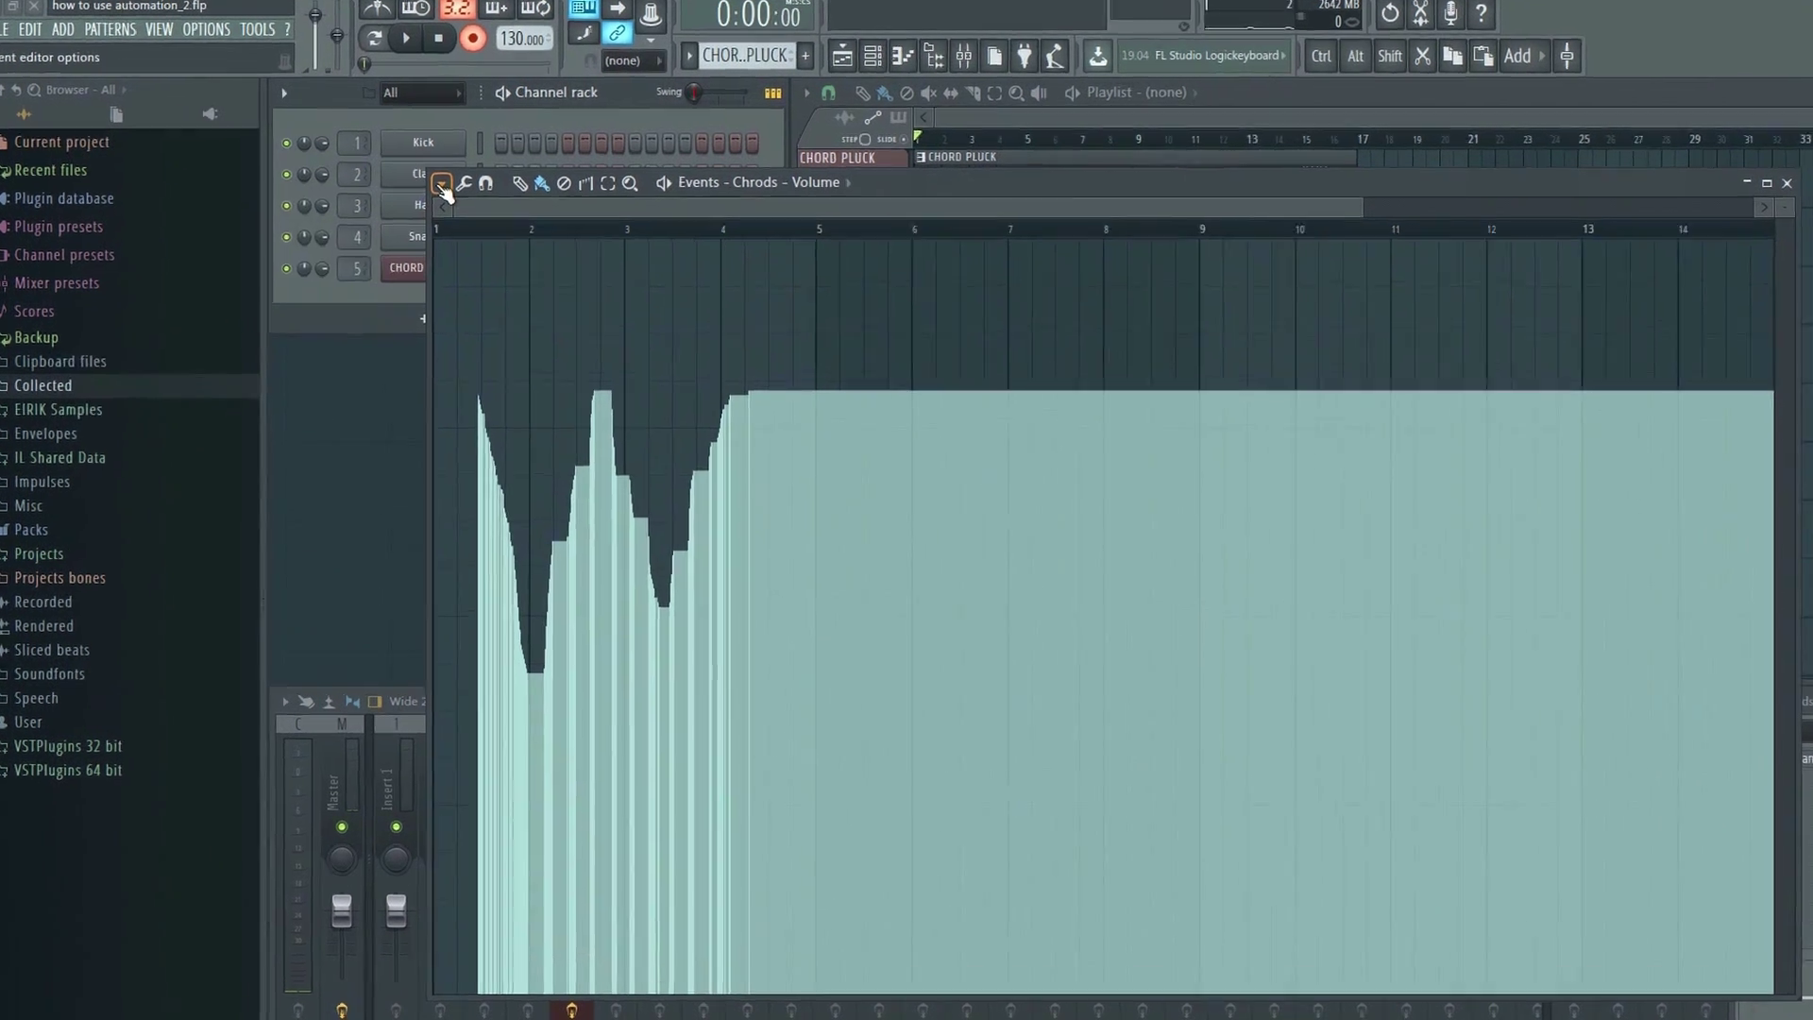
left_click(422, 173)
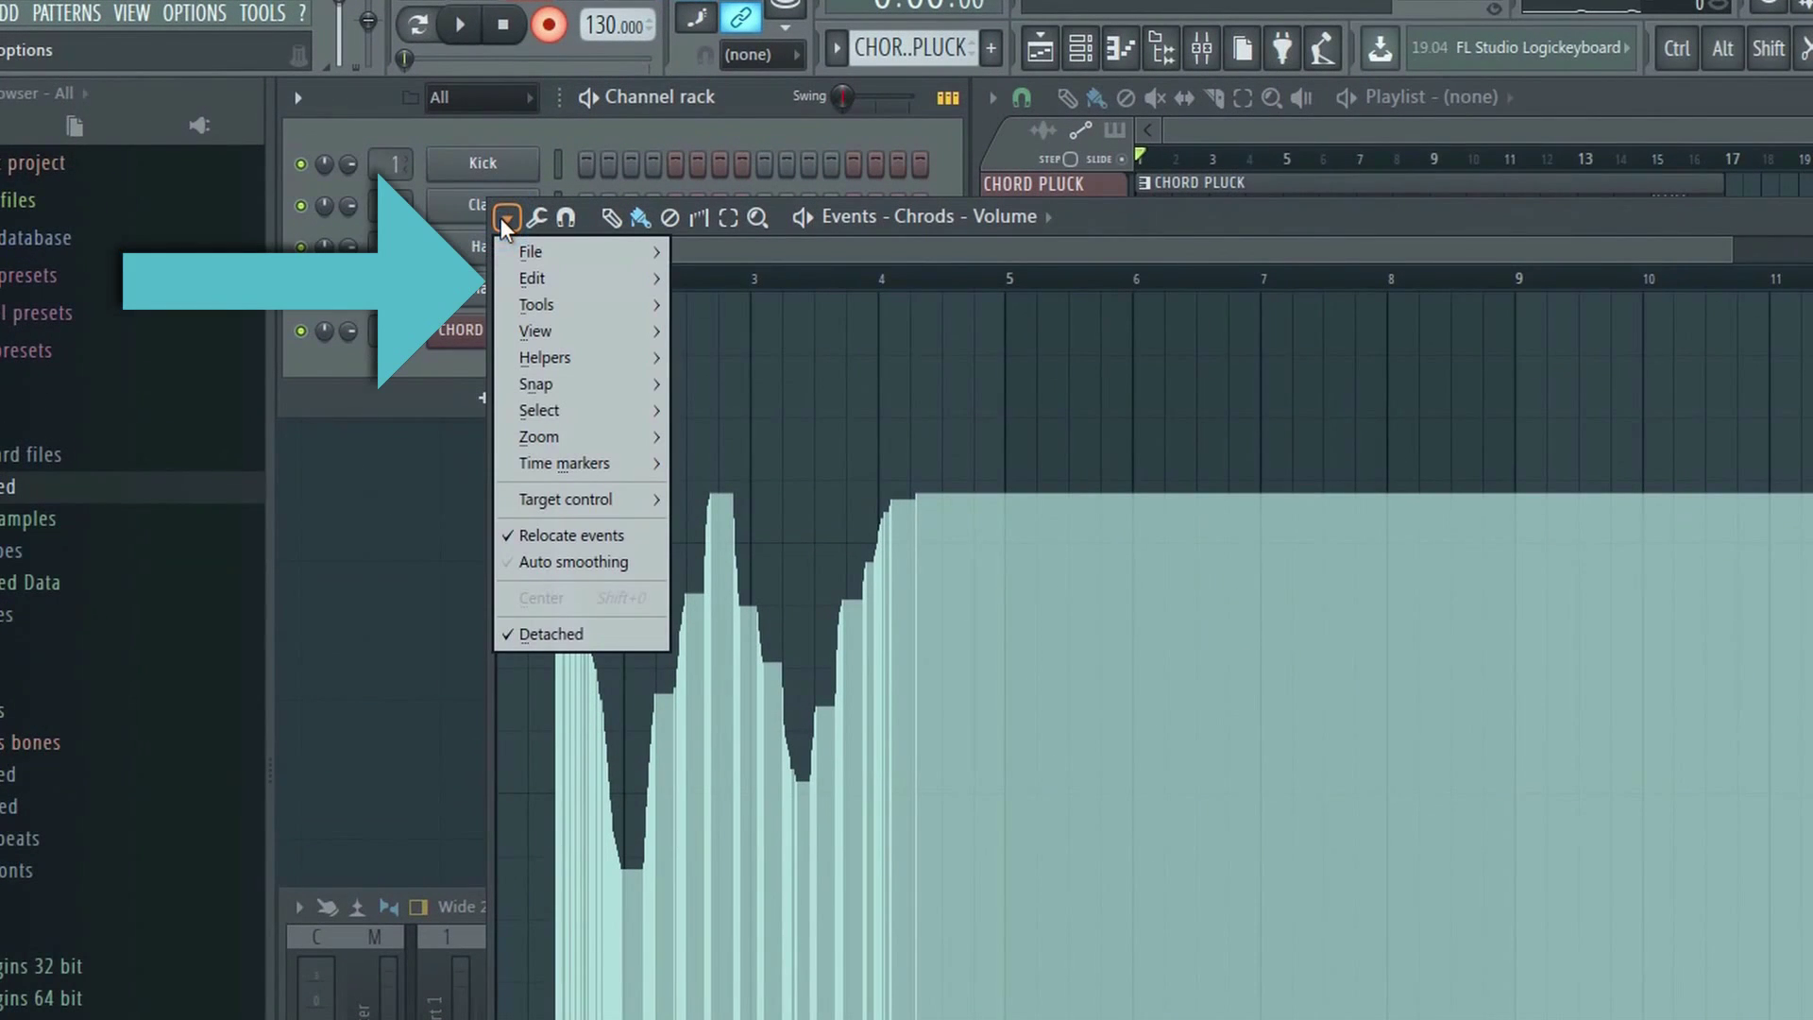
mouse_move(581, 287)
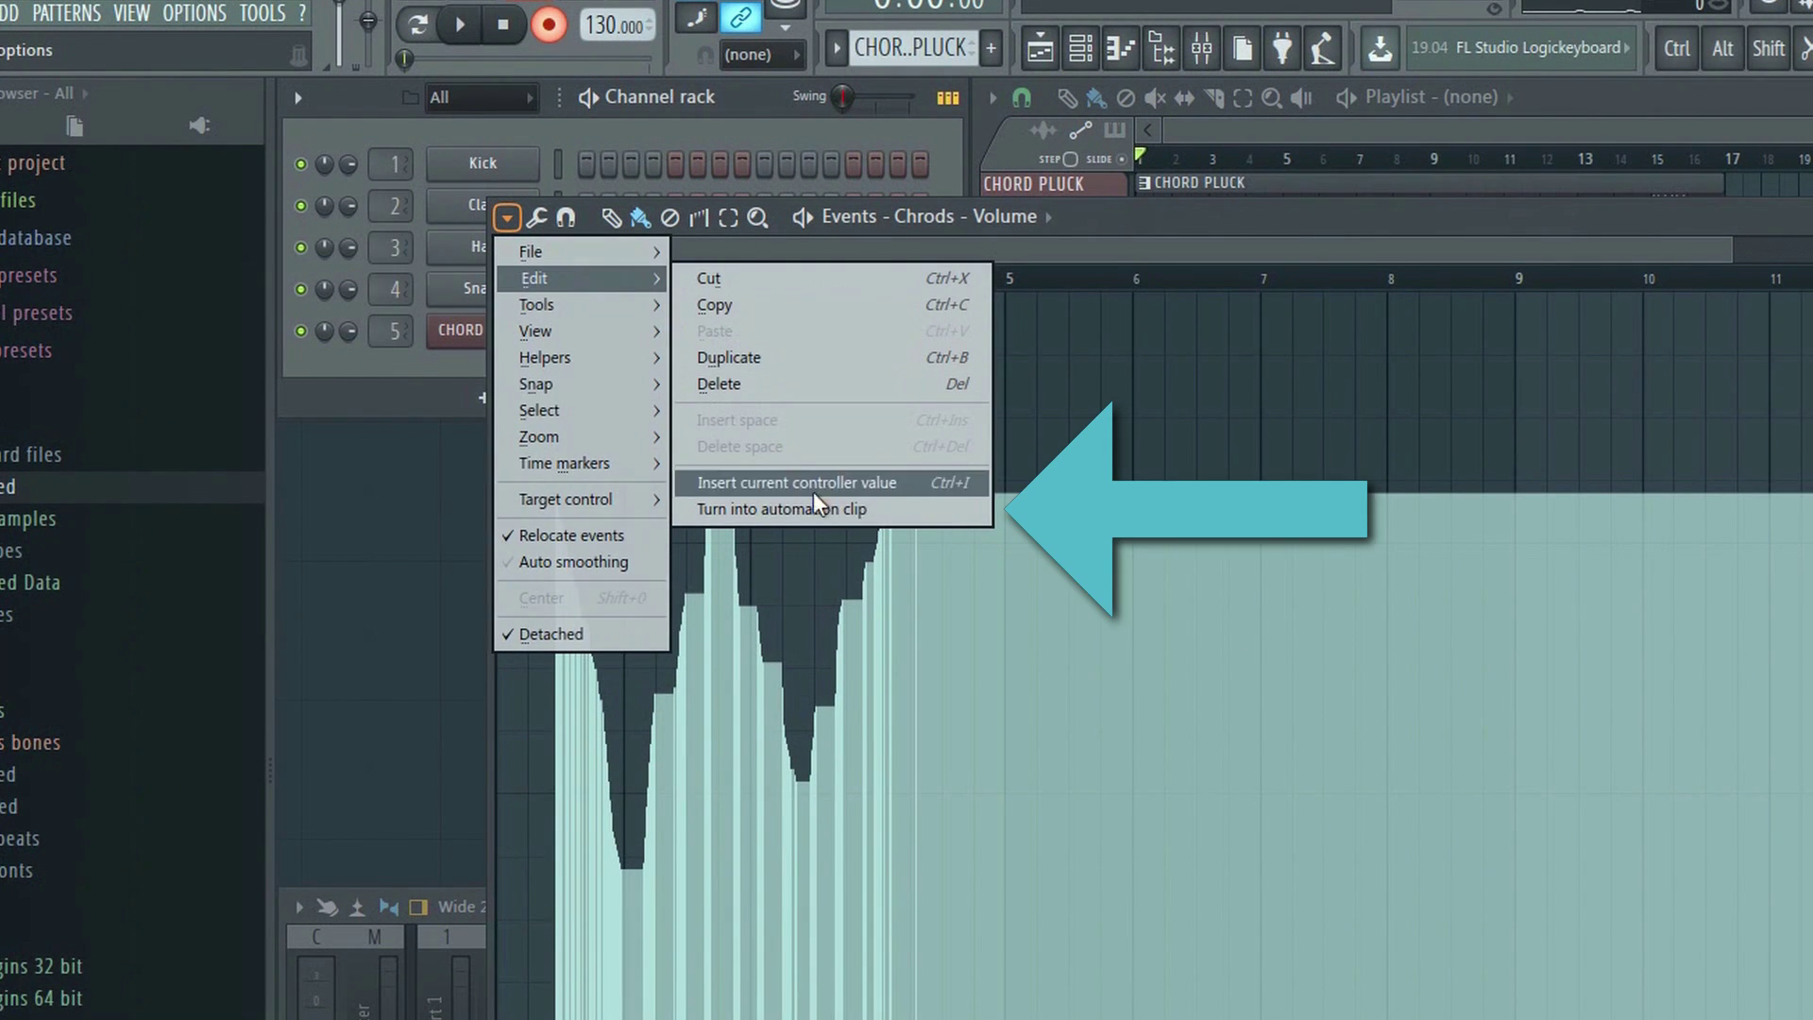
left_click(886, 508)
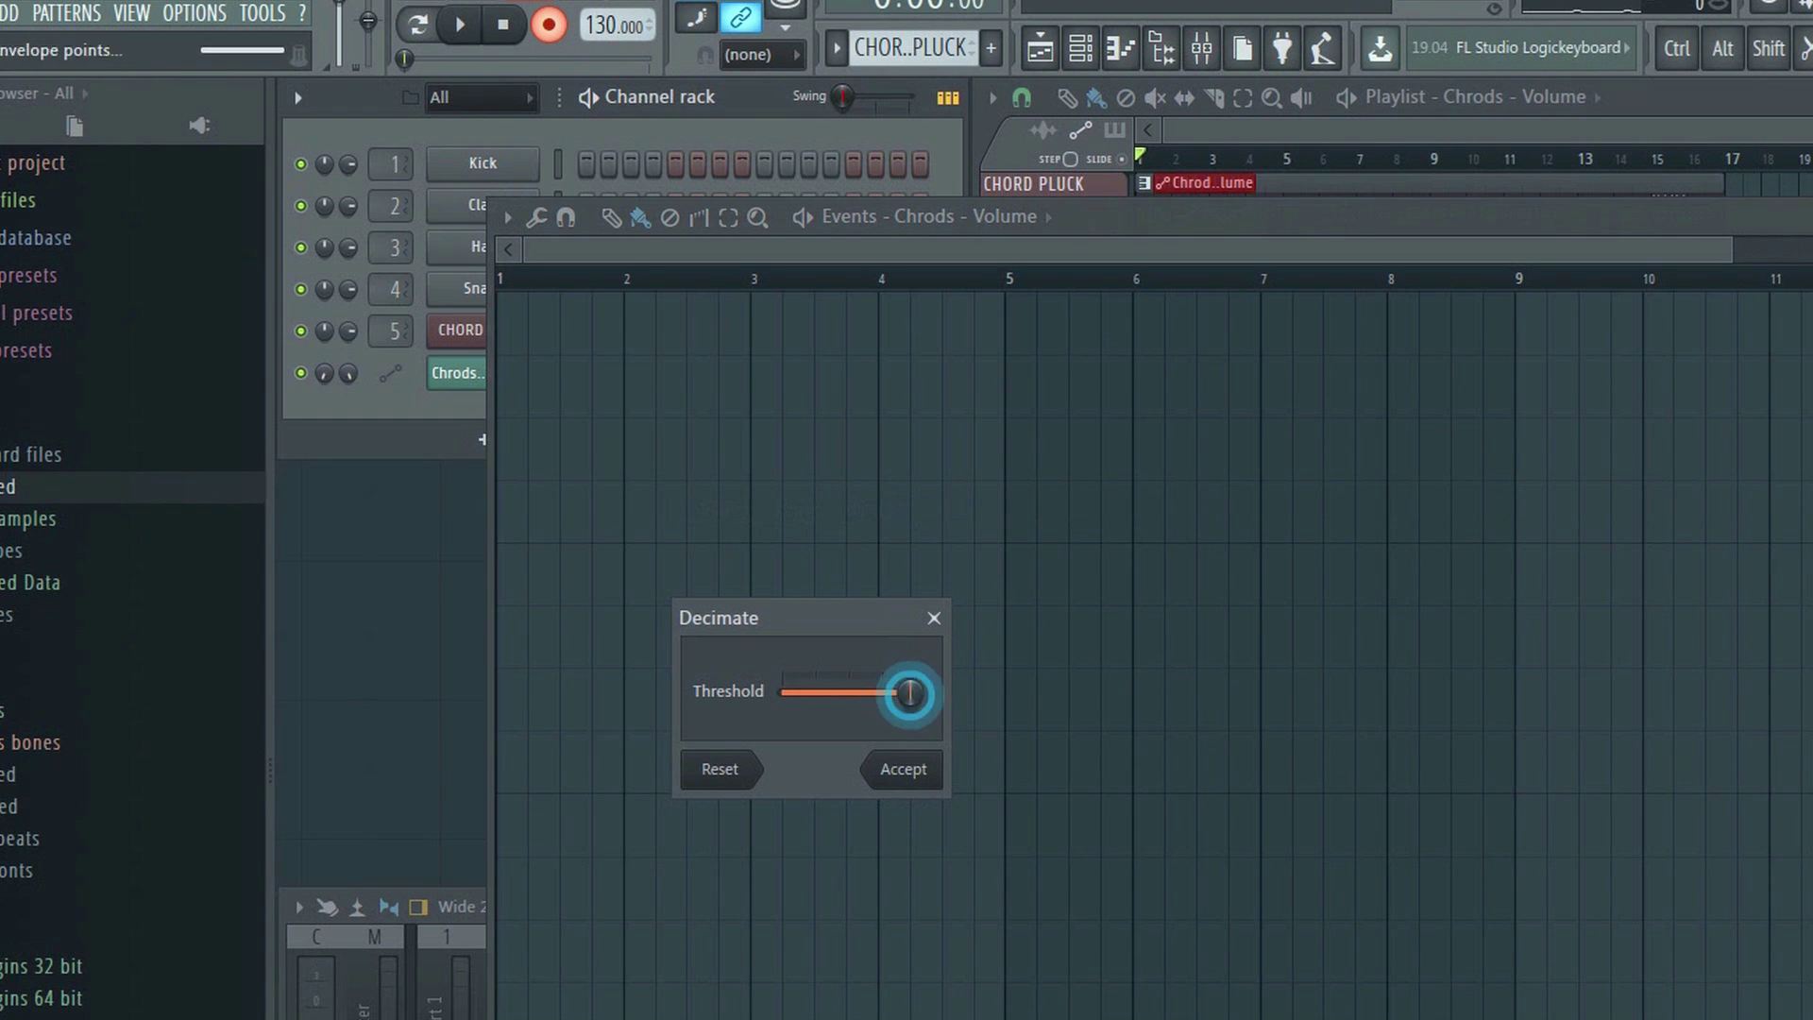
Thin the Chrods – Volume events with Decimate Threshold at maximum, accept, and close the editor.
left_click_drag(852, 692, 917, 692)
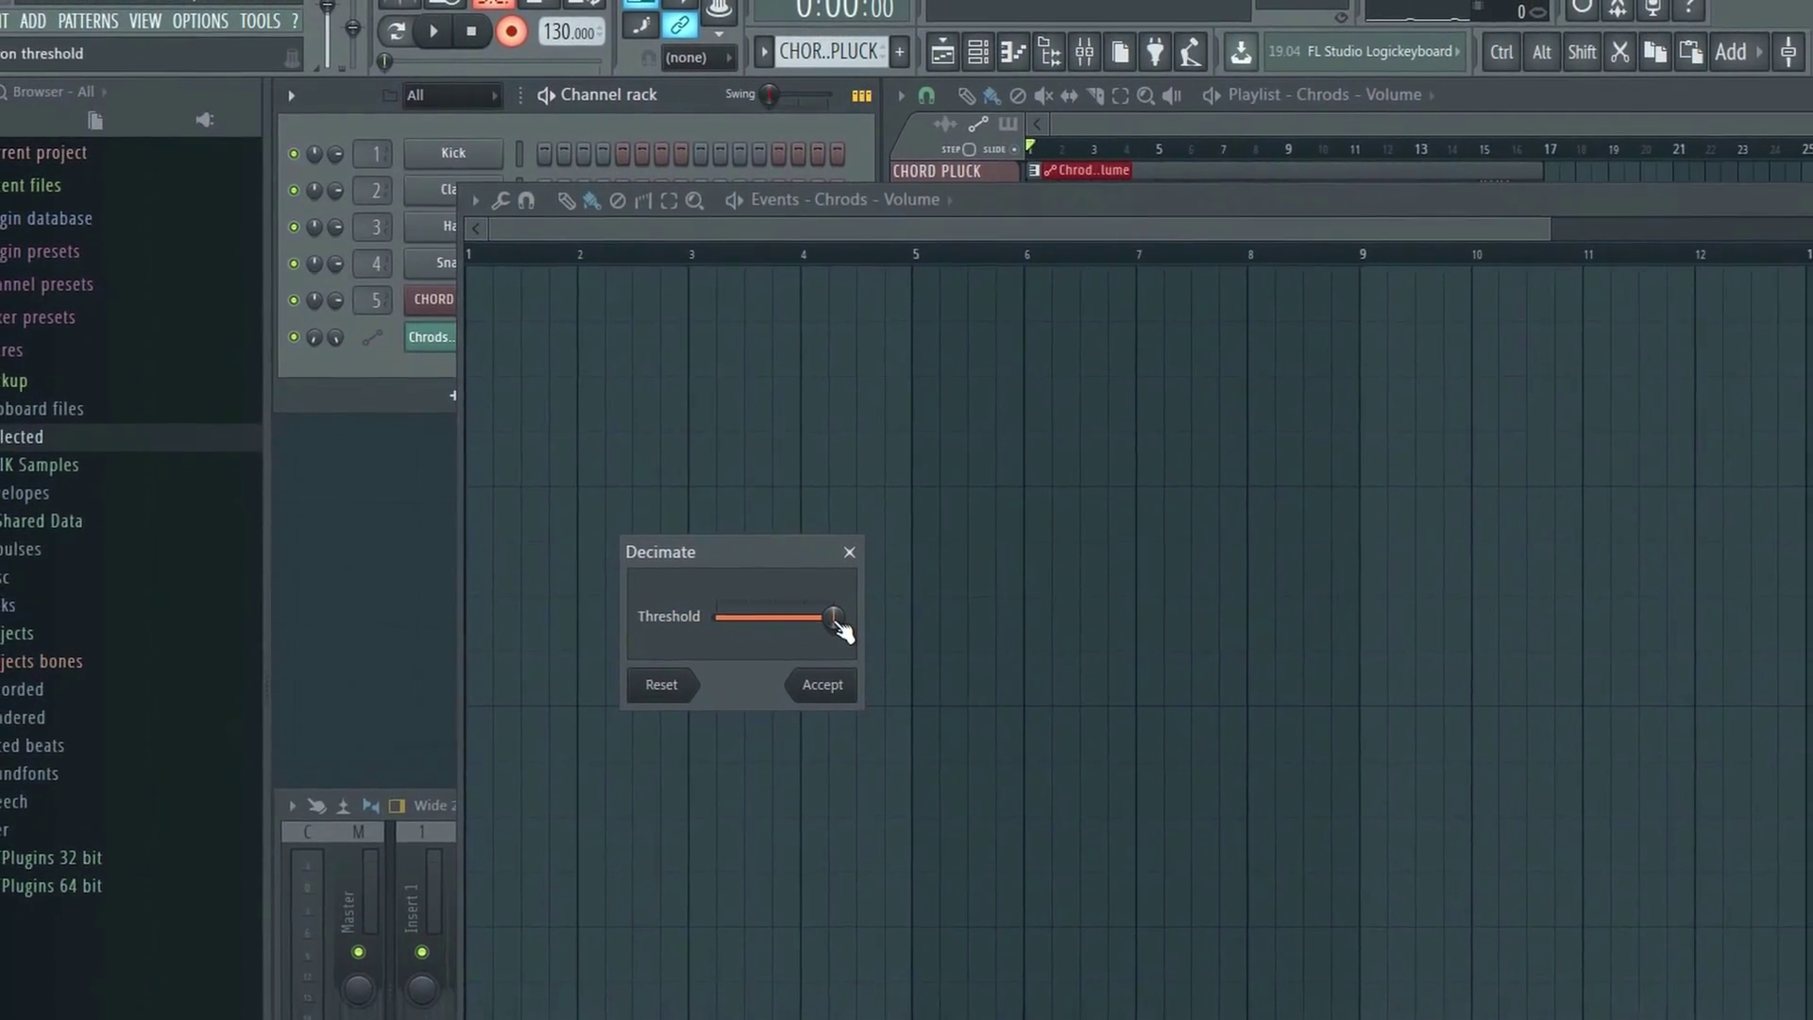
left_click(783, 631)
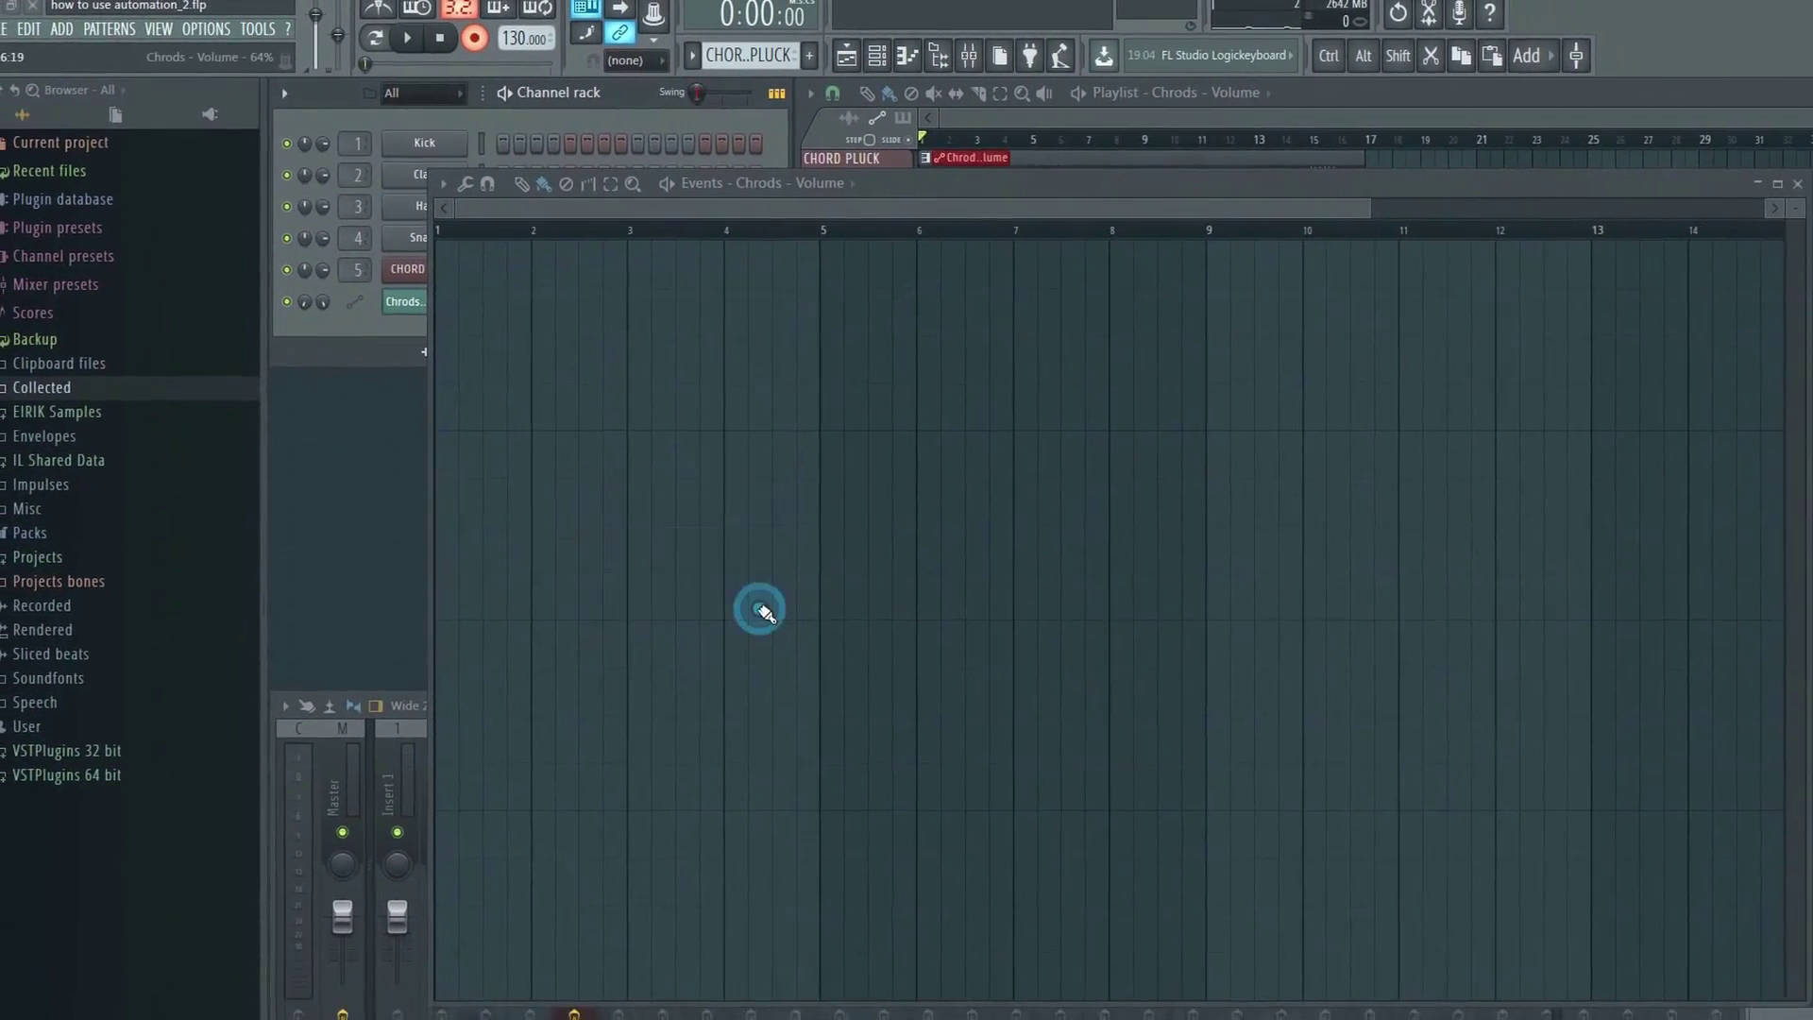
left_click(1678, 176)
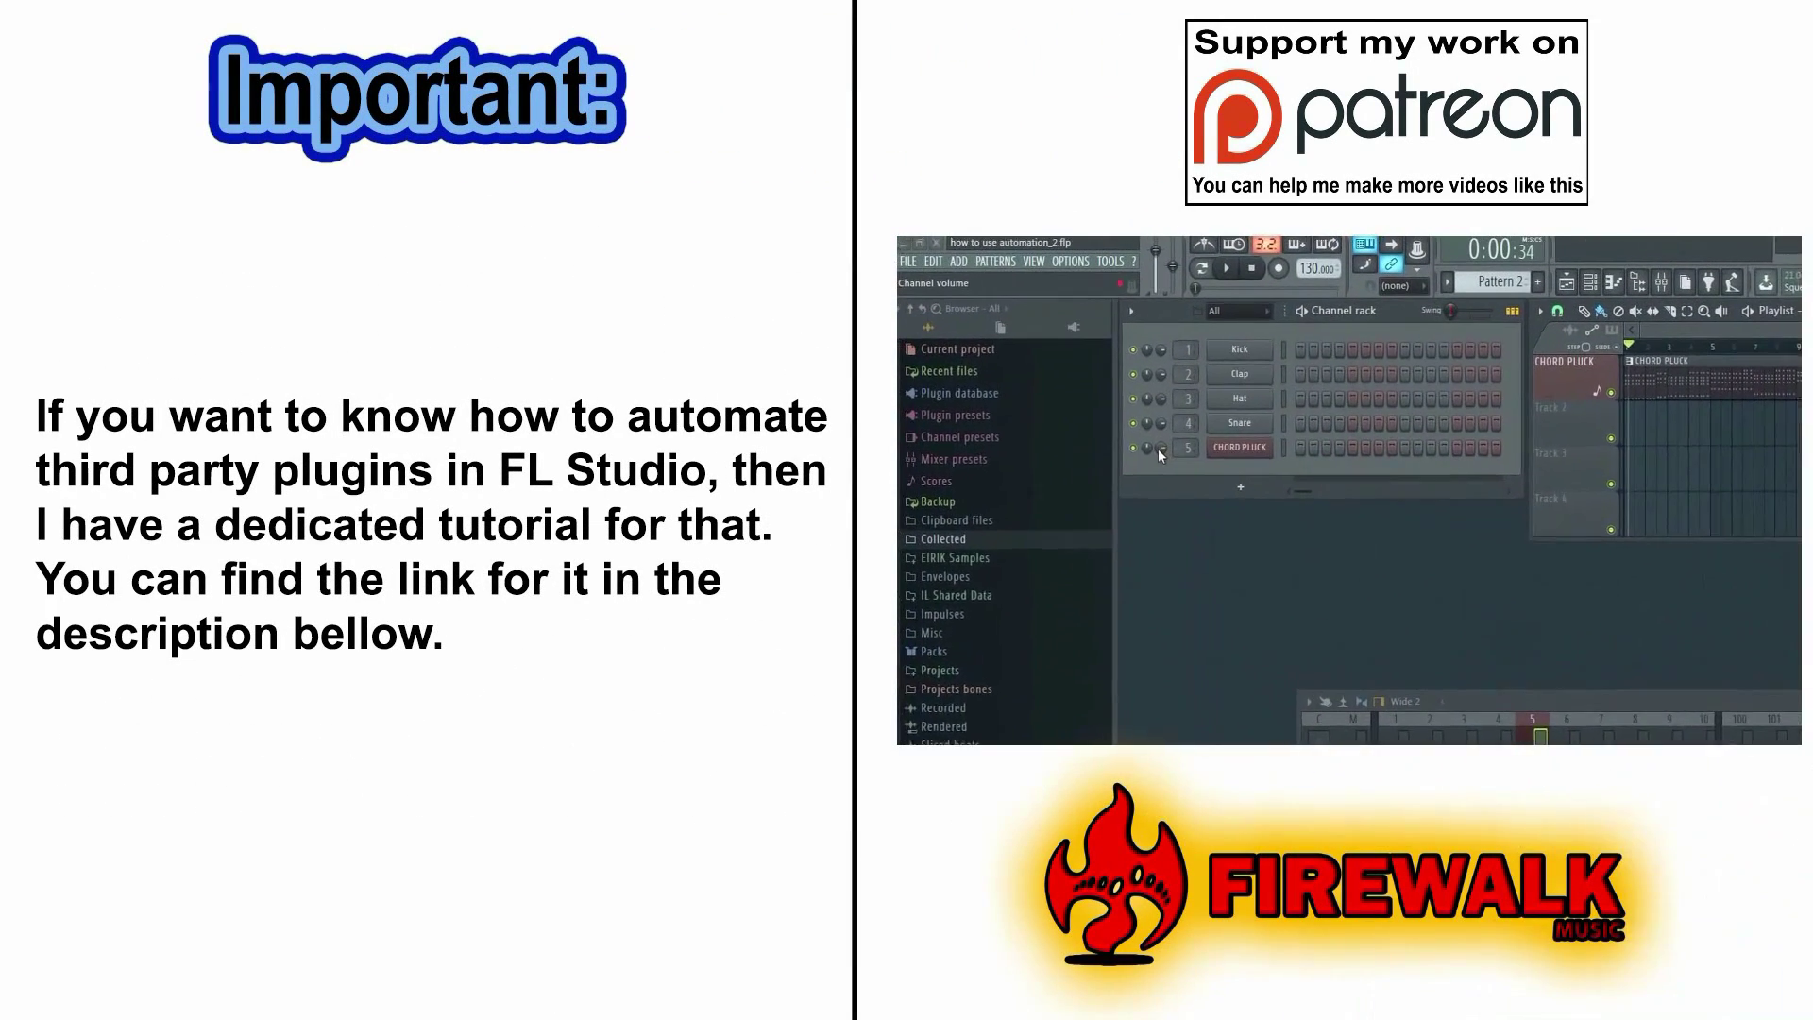
Create an automation clip from the CHORD PLUCK volume knob and drag its line into a curve.
right_click(1169, 455)
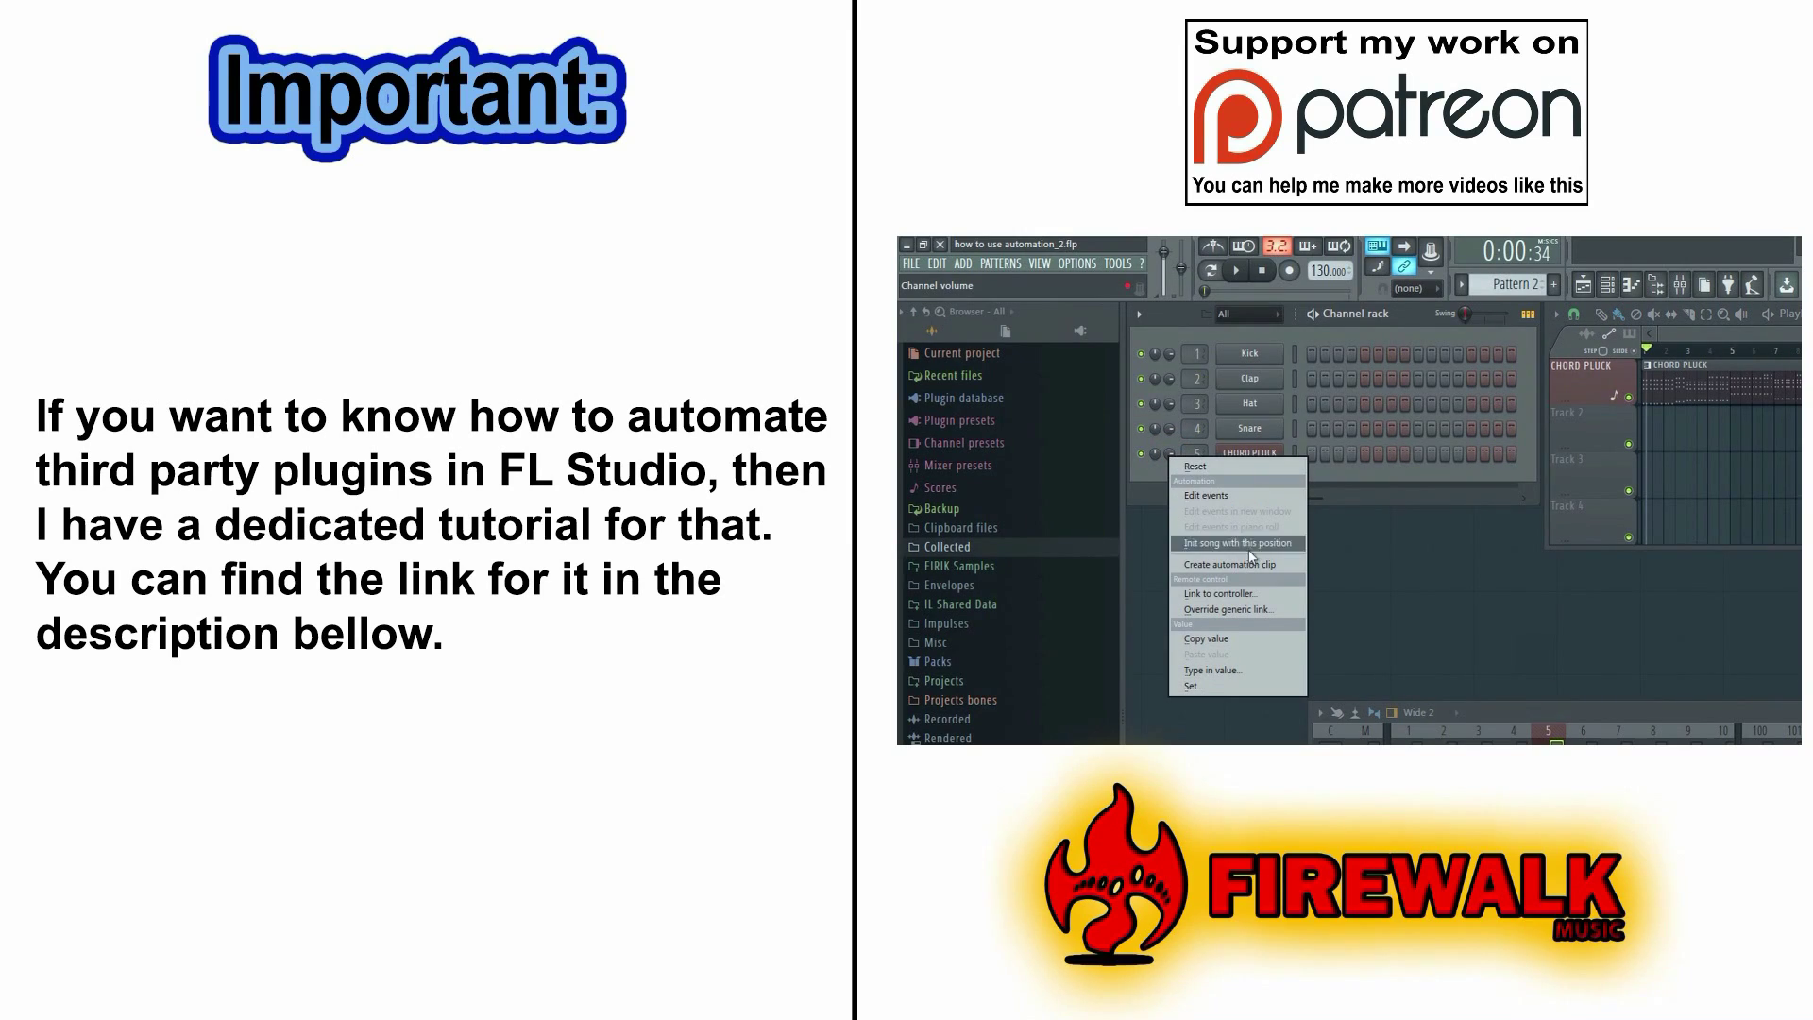
left_click(1270, 564)
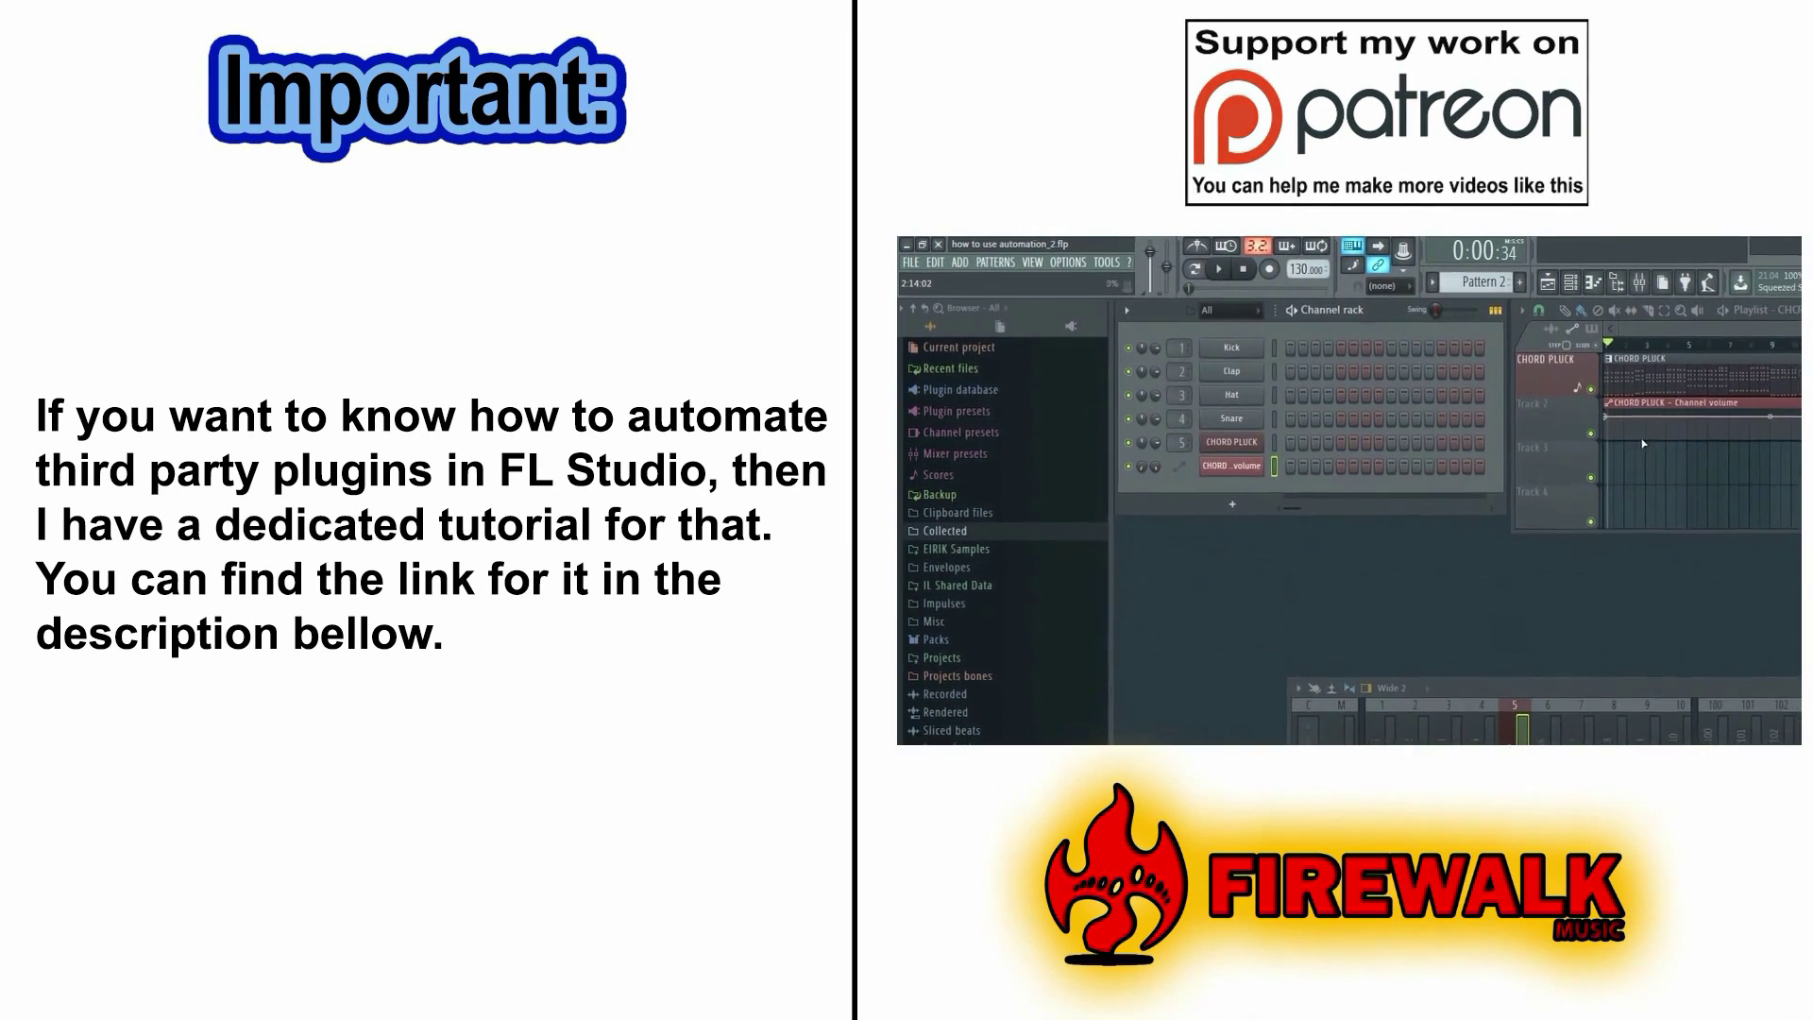
left_click_drag(1615, 433, 1754, 421)
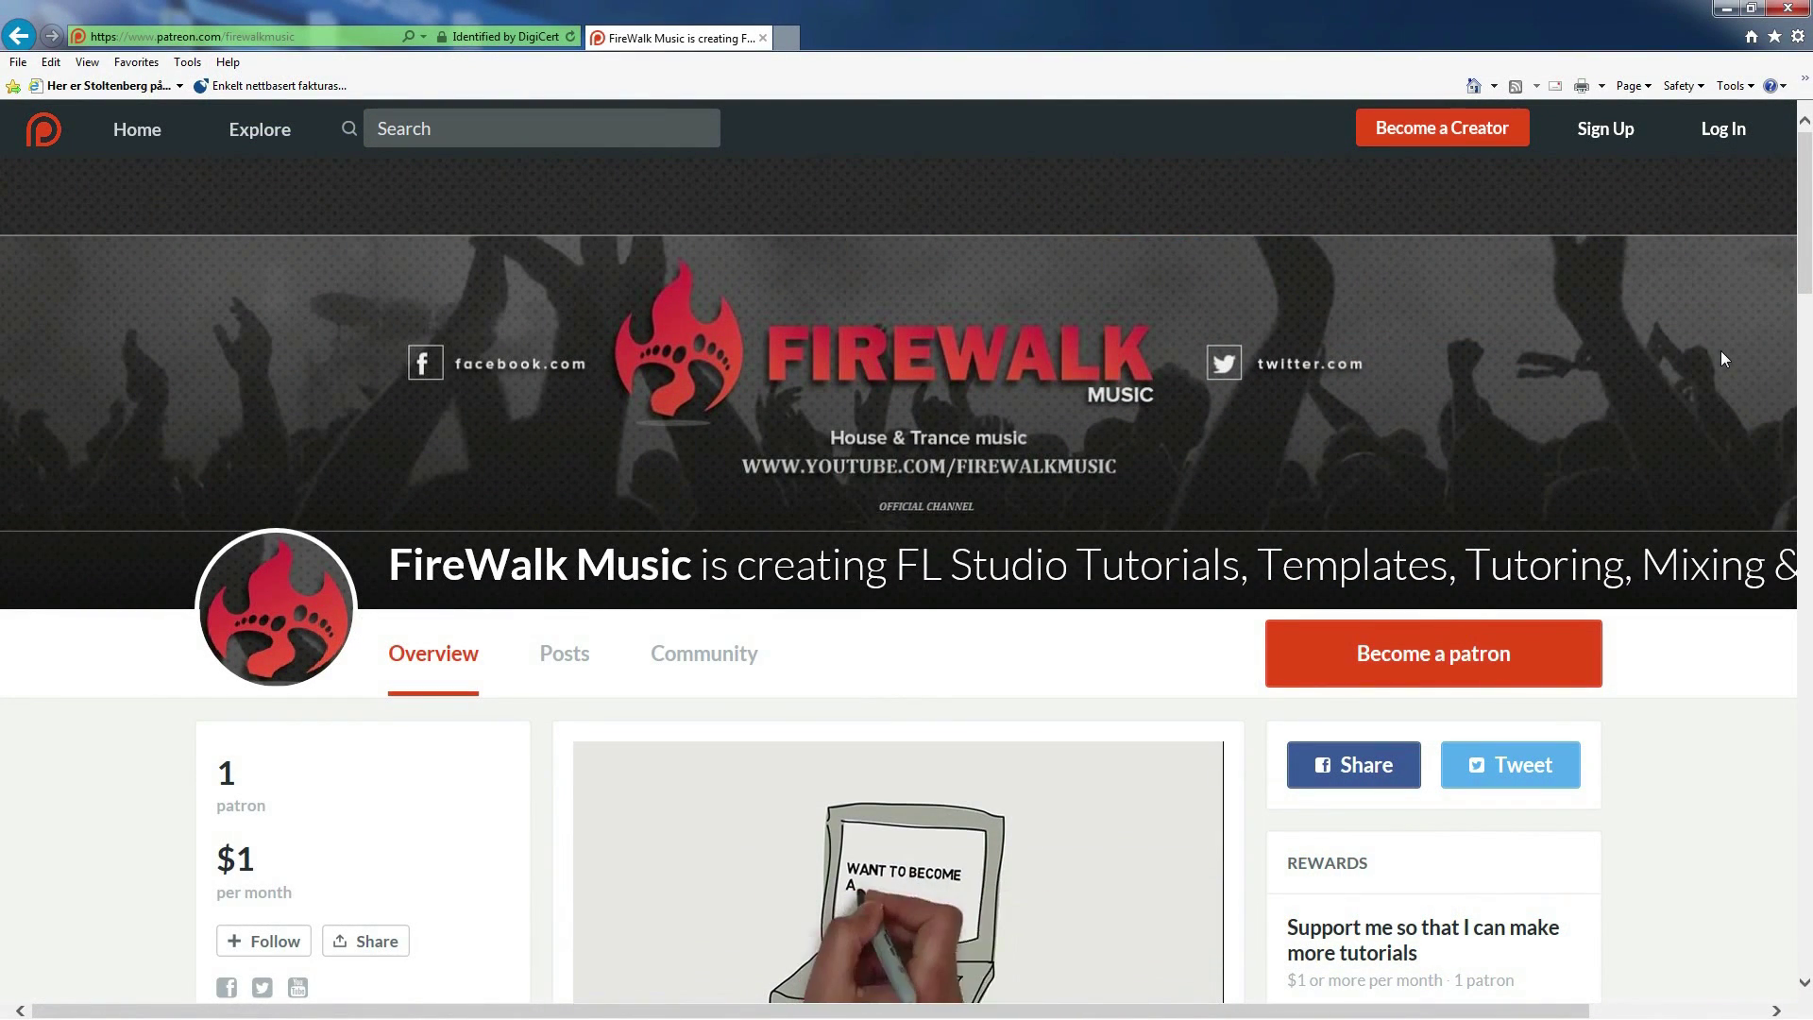
scroll(1721, 352, "down", 1)
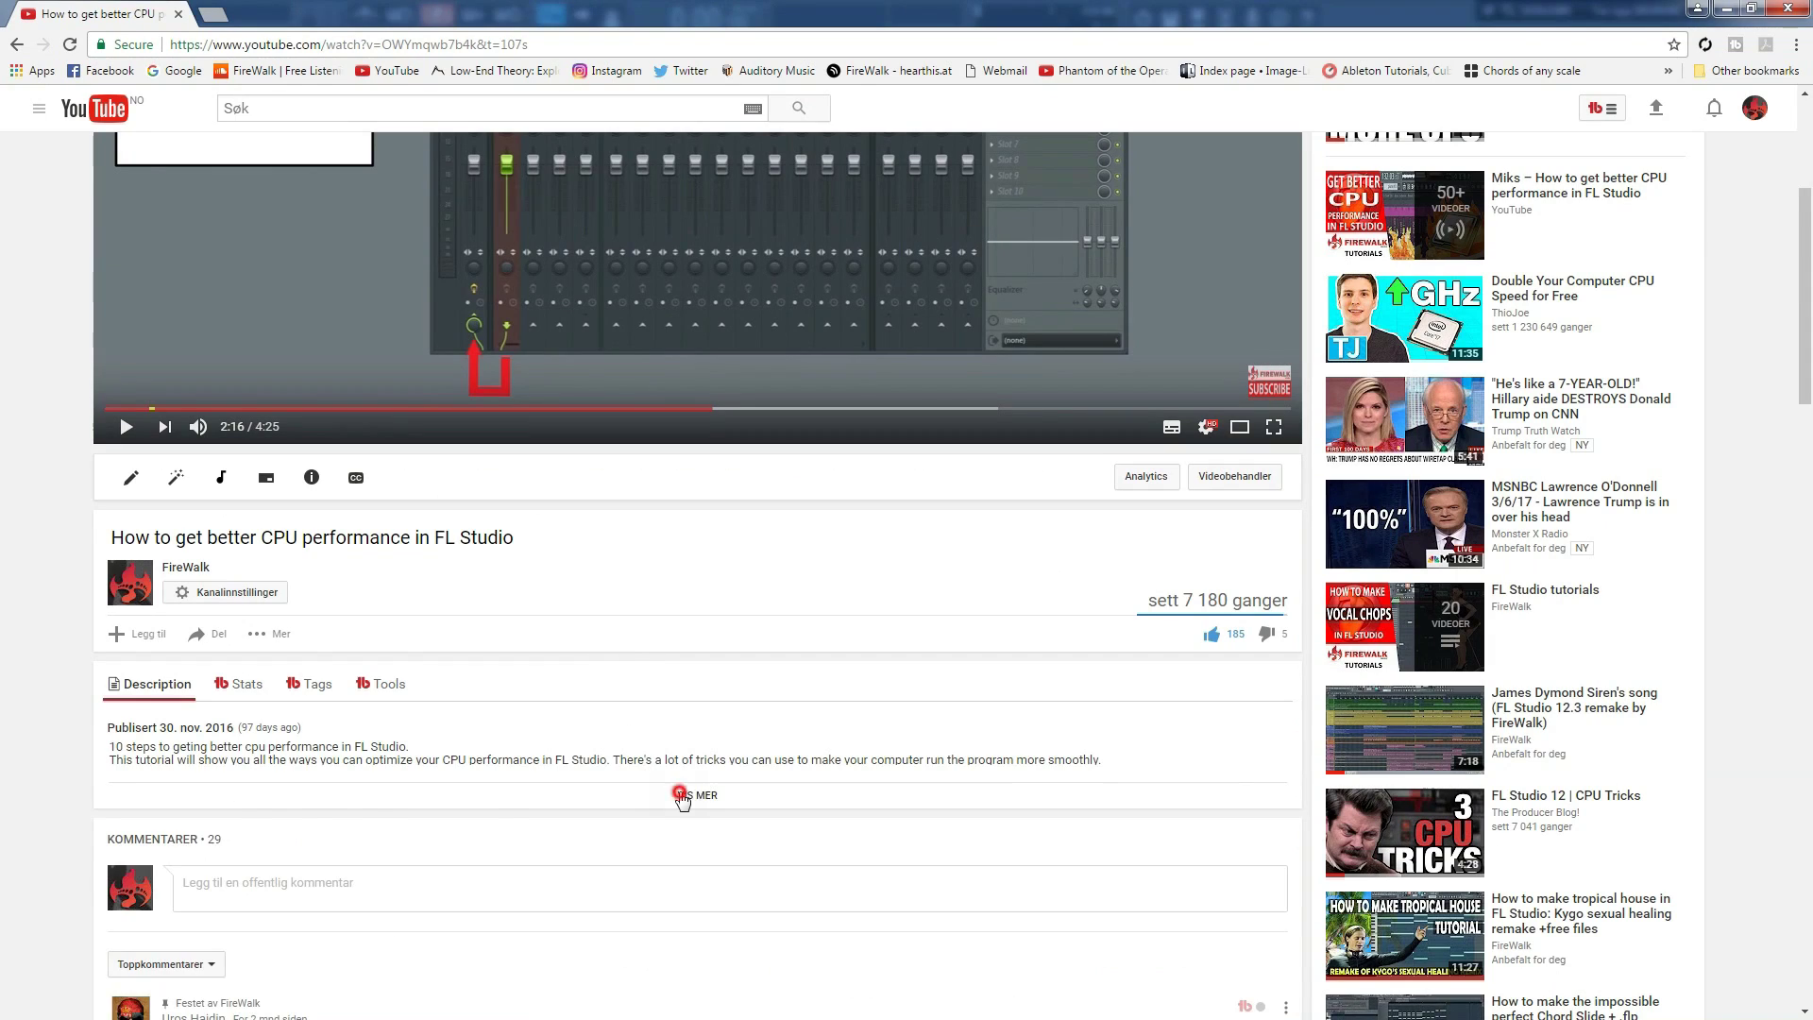
Expand the YouTube video's description with VIS MER to show its full text and links.
left_click(681, 796)
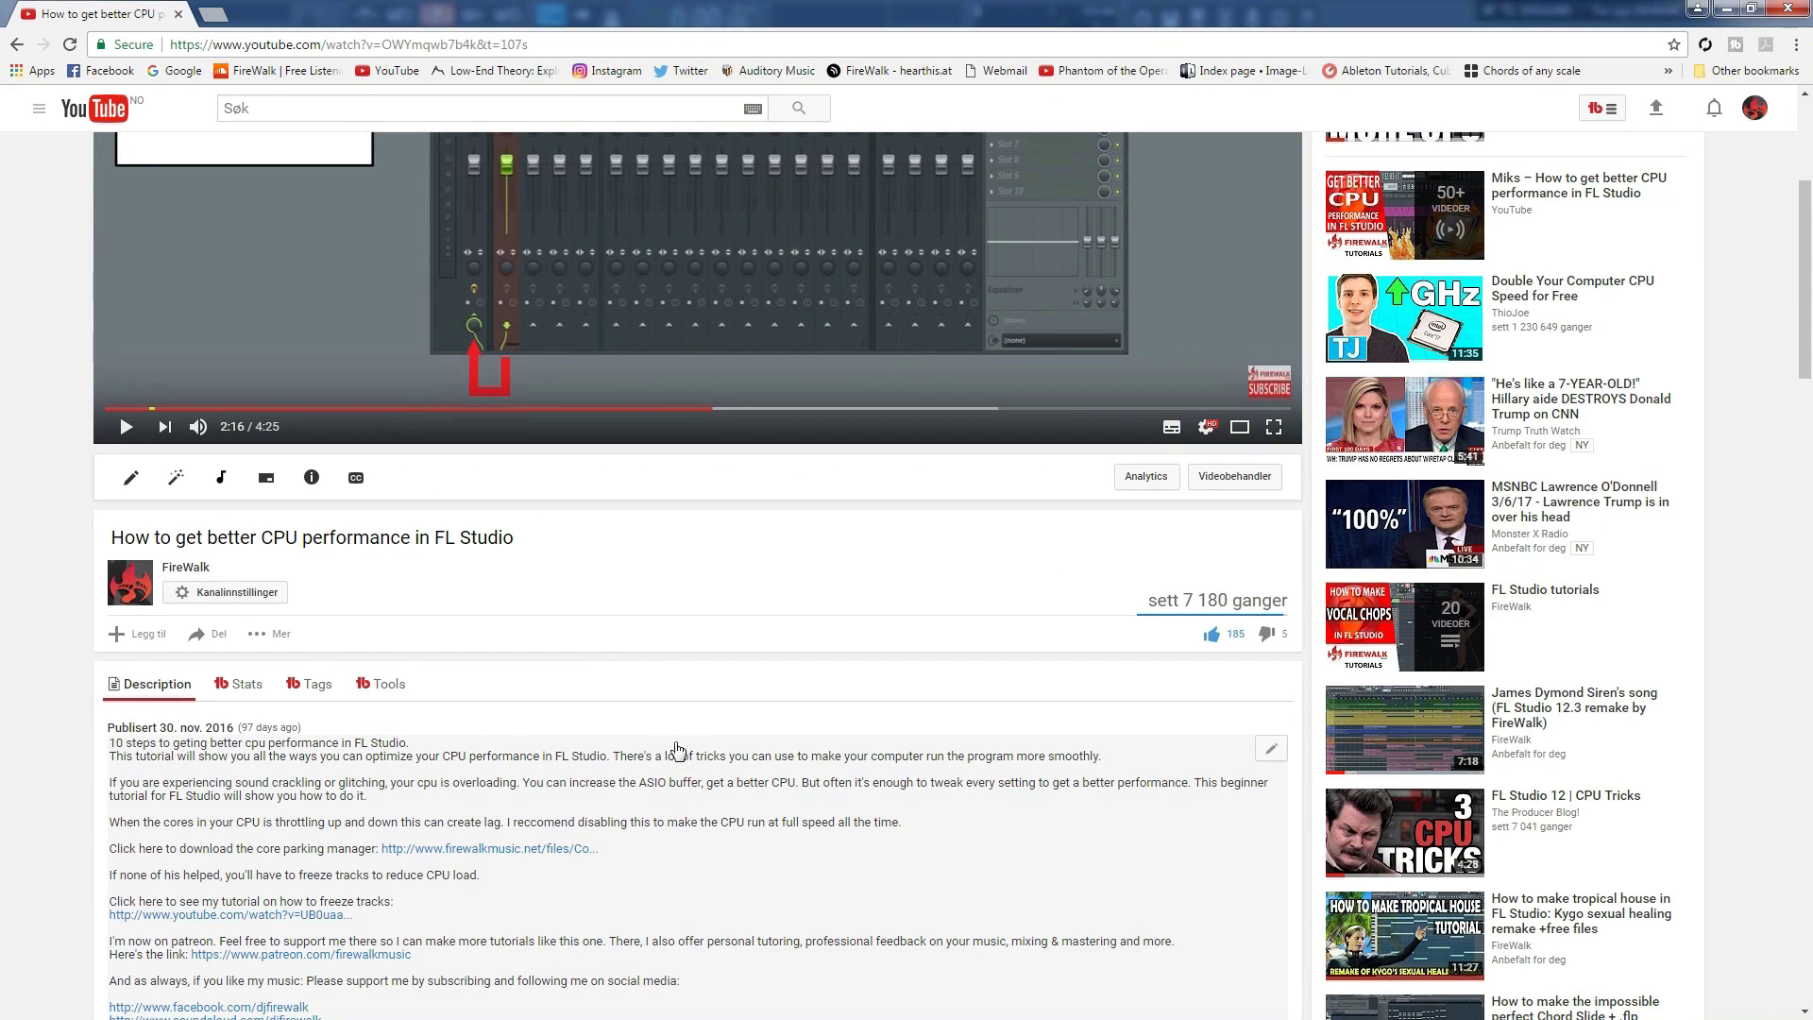